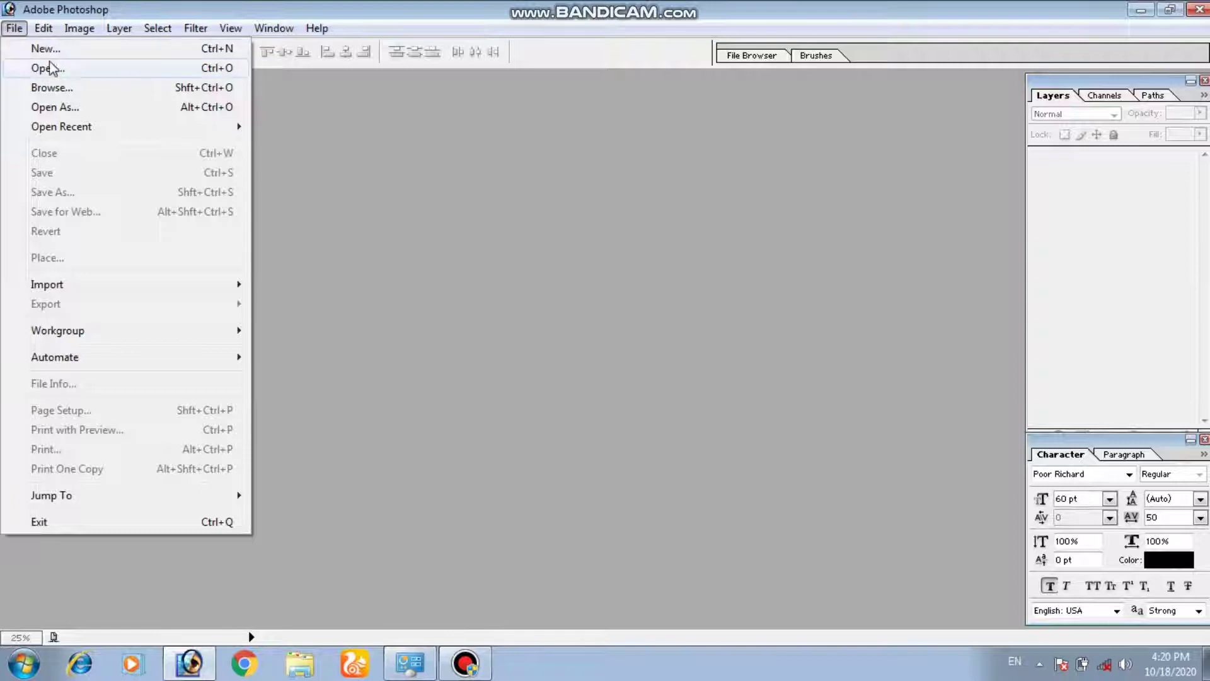
# Open the BACK GROUND image from the ADOBE DESIGN folder and place its window clear of the toolbox
pyautogui.click(50, 68)
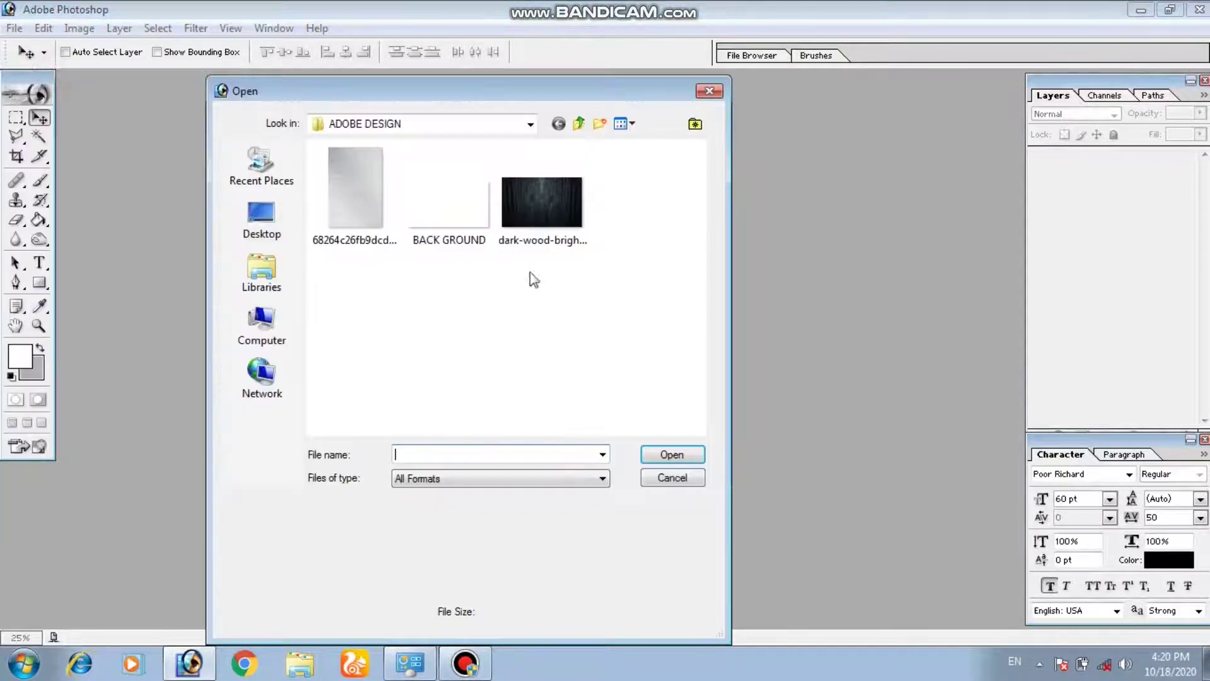
pyautogui.click(437, 208)
pyautogui.click(667, 459)
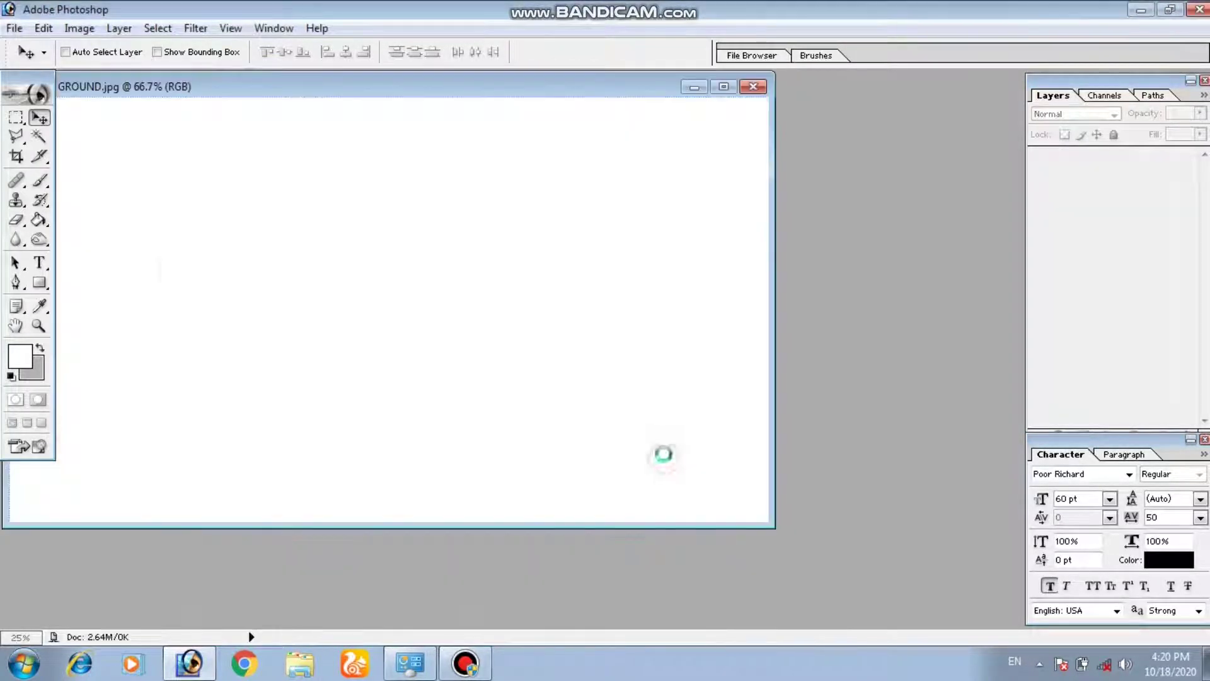
pyautogui.moveTo(502, 156); pyautogui.dragTo(513, 151)
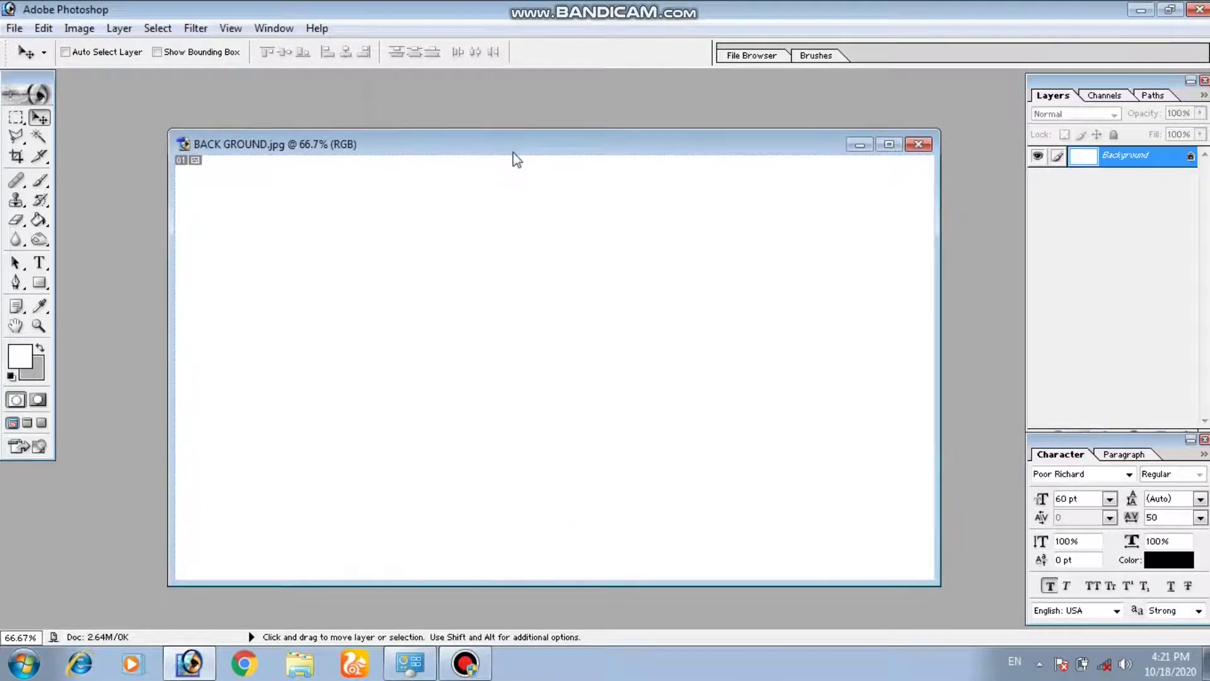
# Review the background image's pixel width, height and resolution in Image Size, leaving the values as they are
pyautogui.click(79, 28)
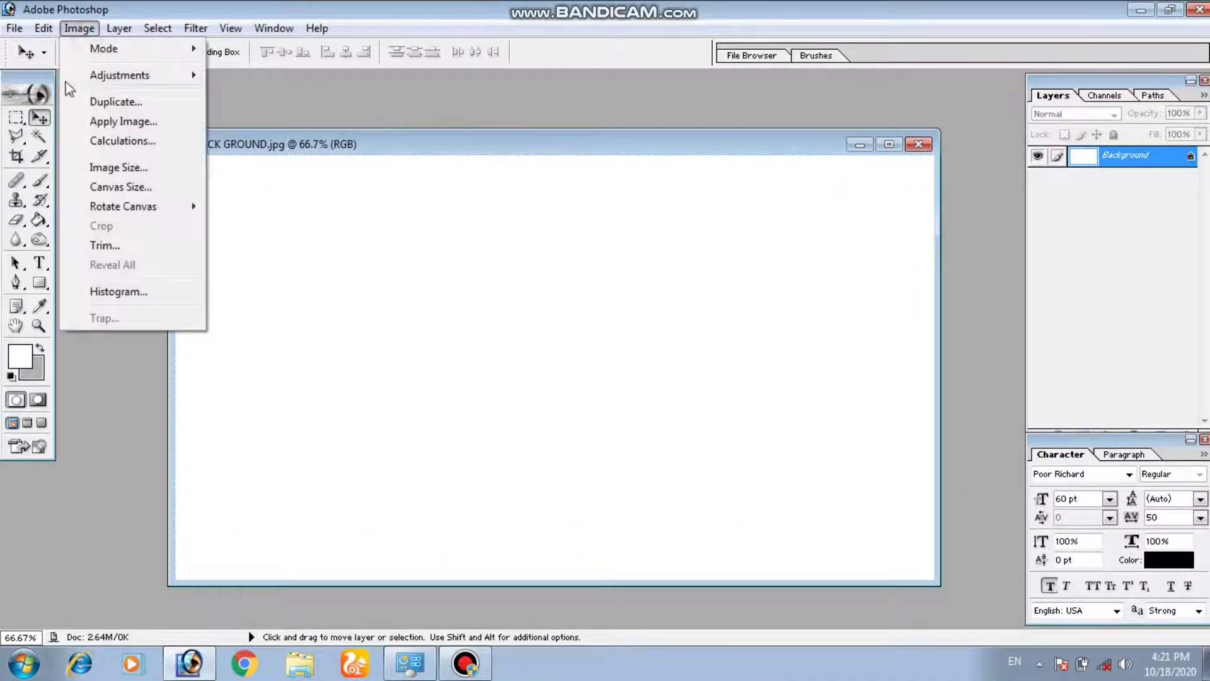
pyautogui.click(103, 167)
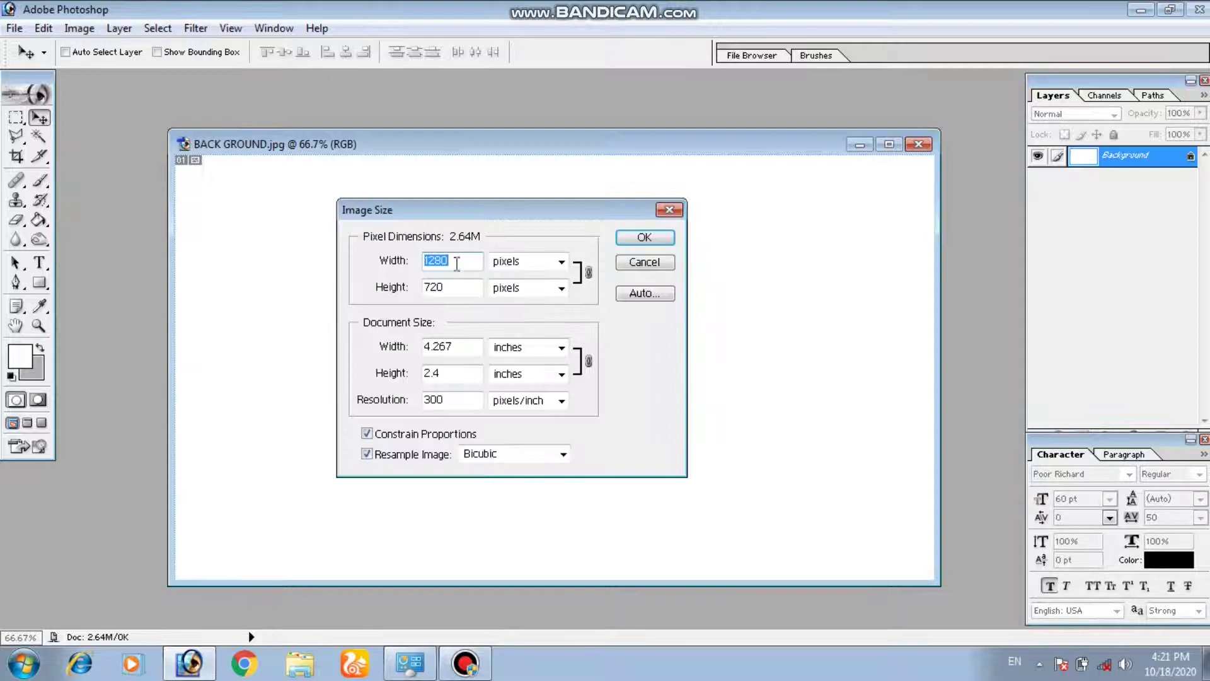
pyautogui.moveTo(453, 288); pyautogui.dragTo(433, 290)
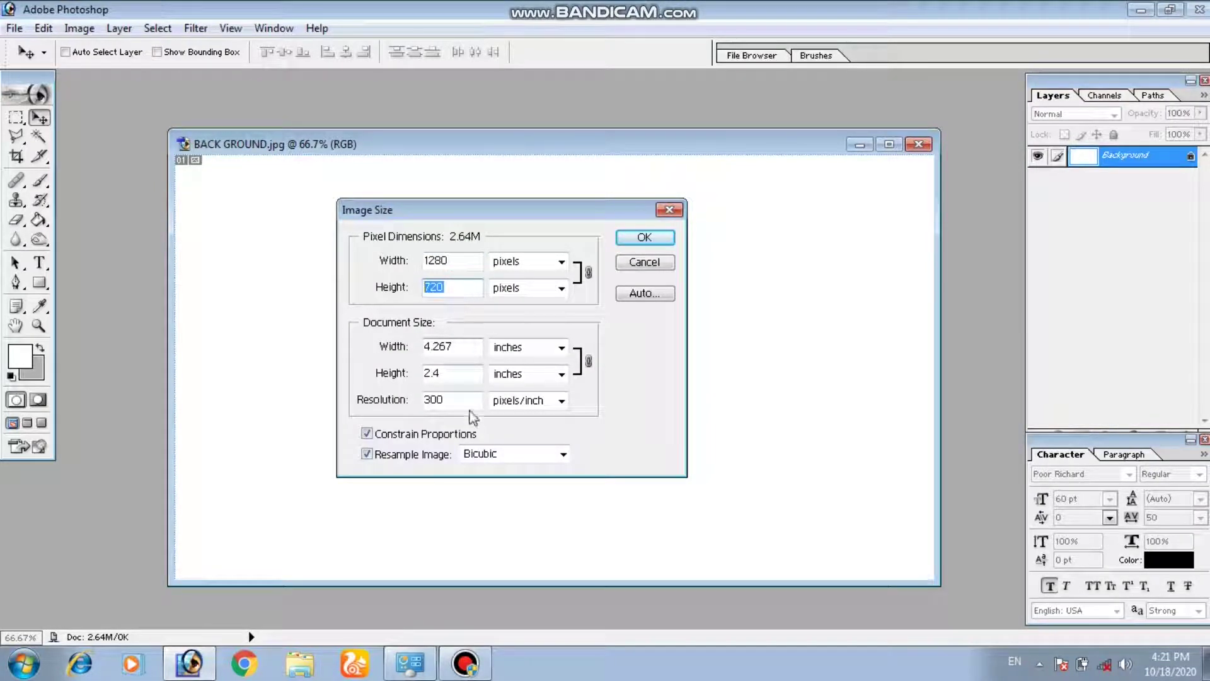
pyautogui.moveTo(448, 400); pyautogui.dragTo(382, 410)
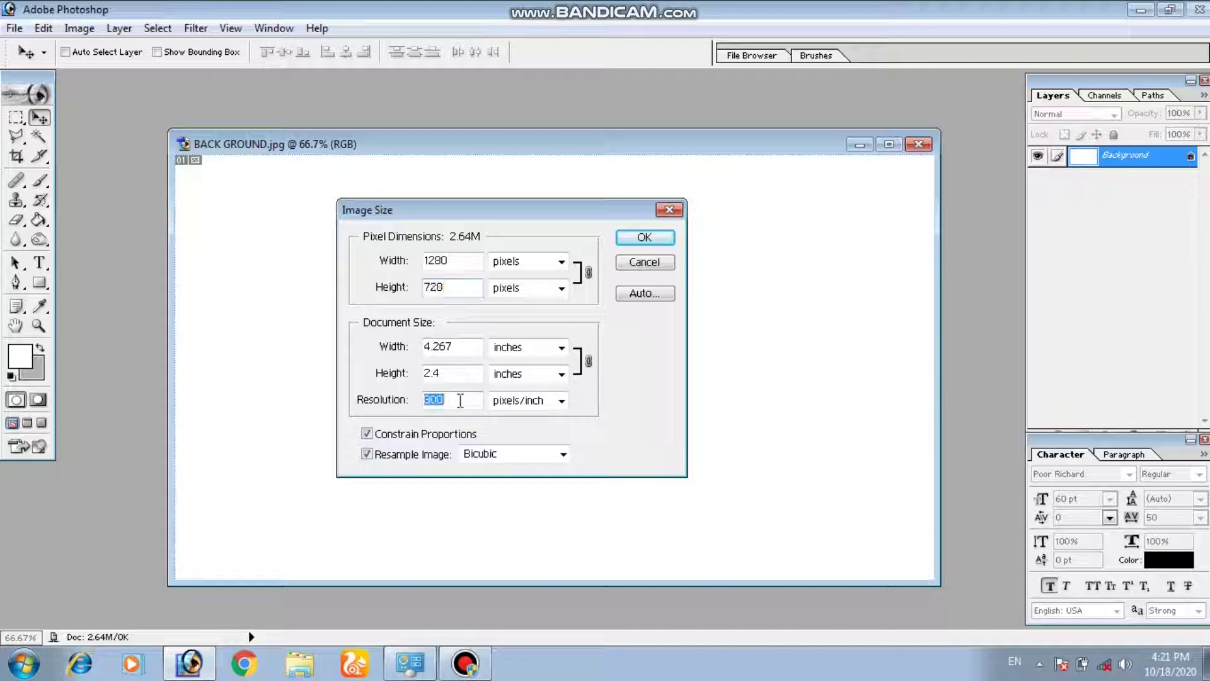
pyautogui.click(655, 238)
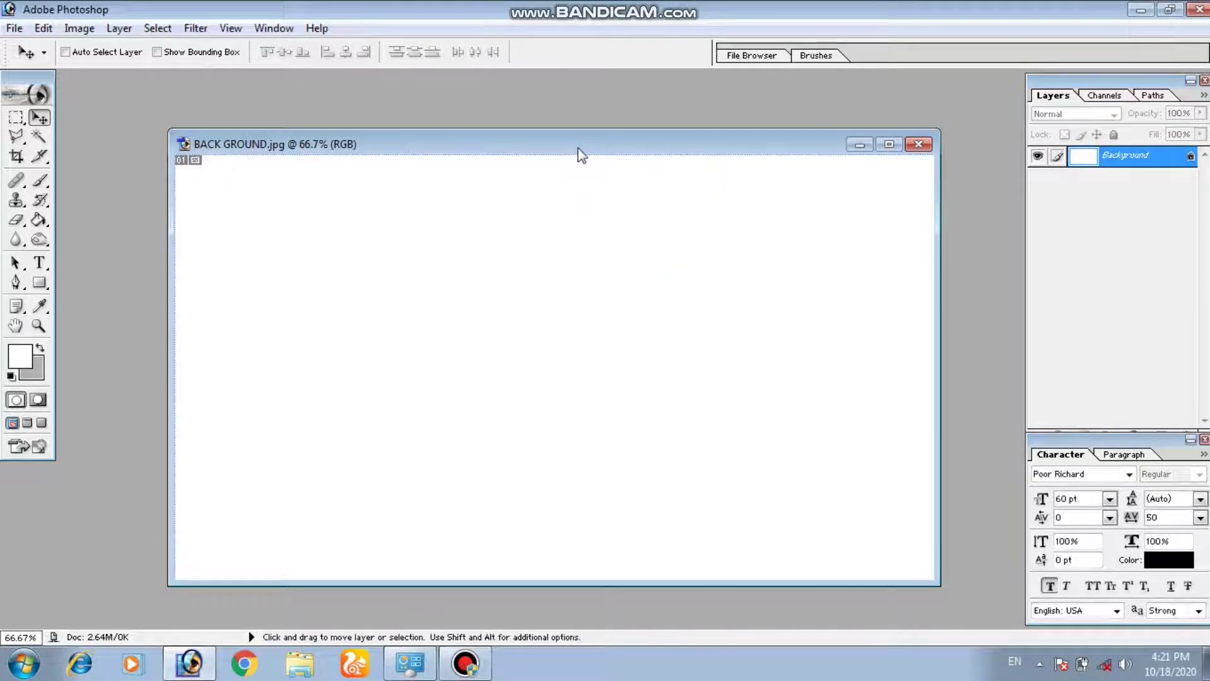
pyautogui.moveTo(578, 149); pyautogui.dragTo(573, 144)
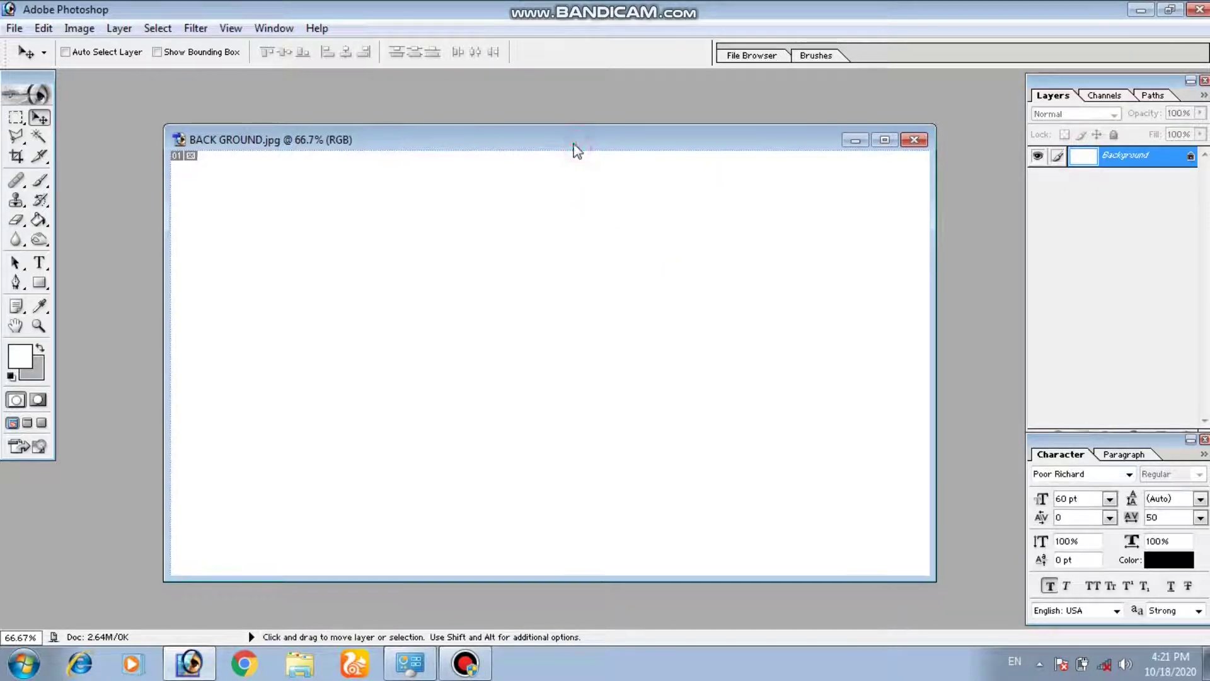
# Add a black letter H in Poor Richard at 60 pt and move it to the upper part of the canvas
pyautogui.click(40, 263)
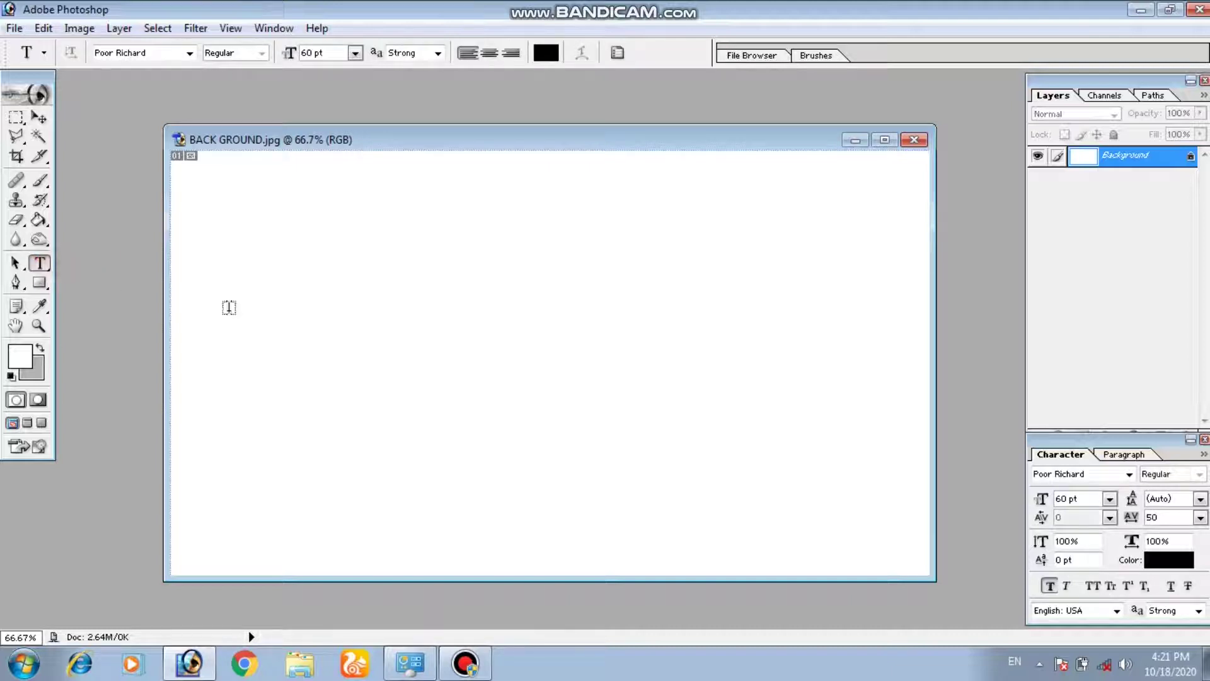
pyautogui.click(347, 382)
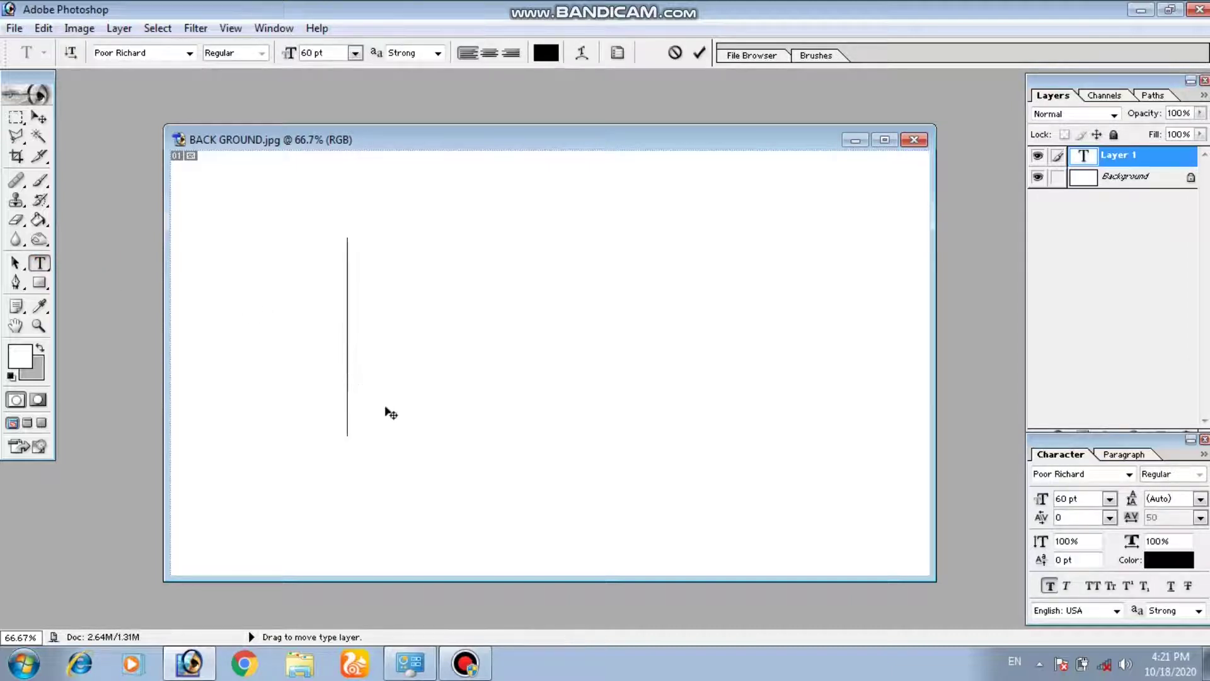
pyautogui.write('H')
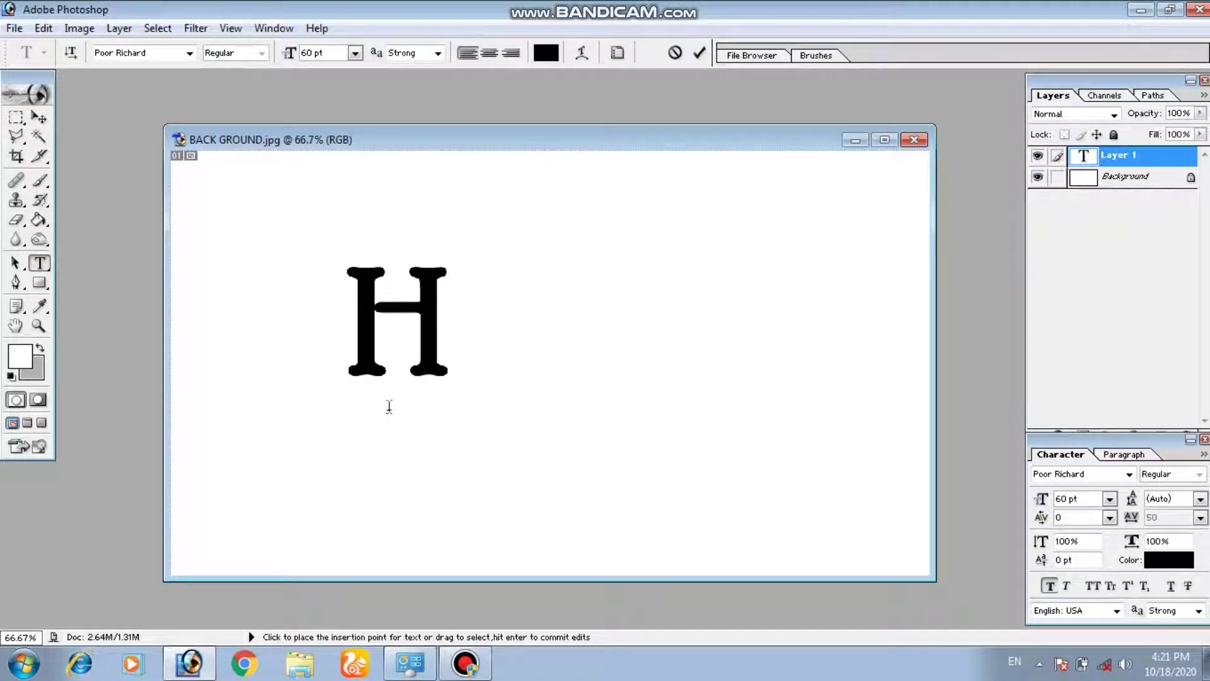
pyautogui.click(39, 118)
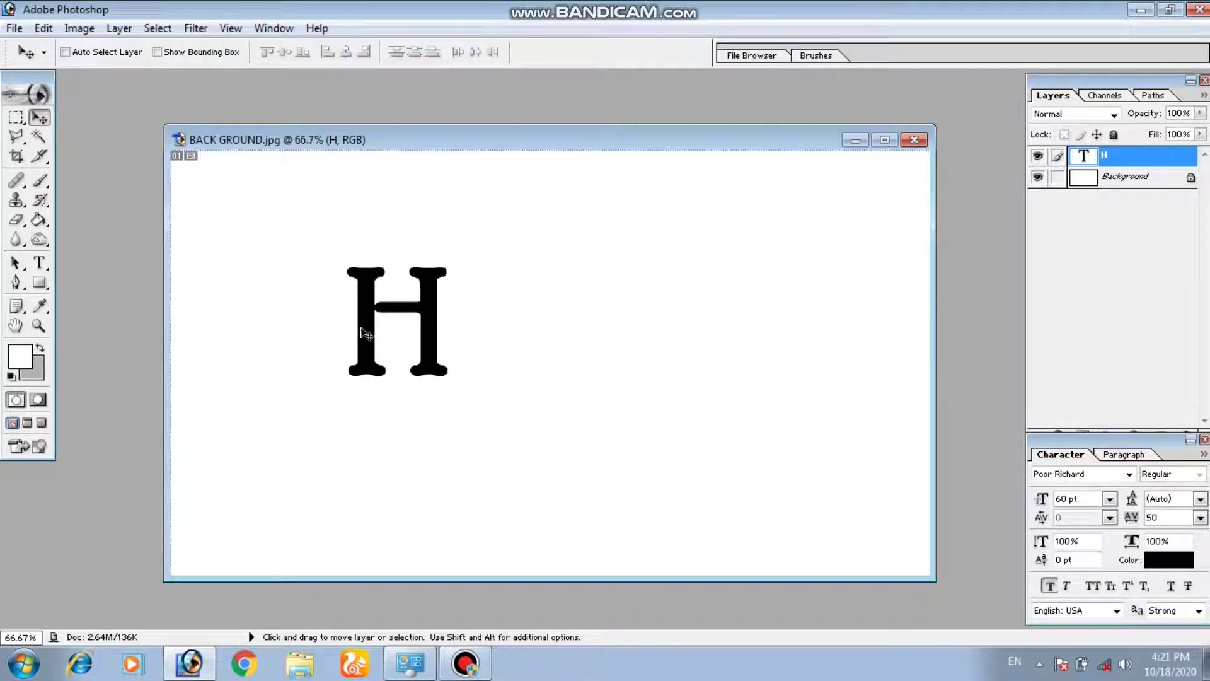
pyautogui.moveTo(363, 329); pyautogui.dragTo(365, 294)
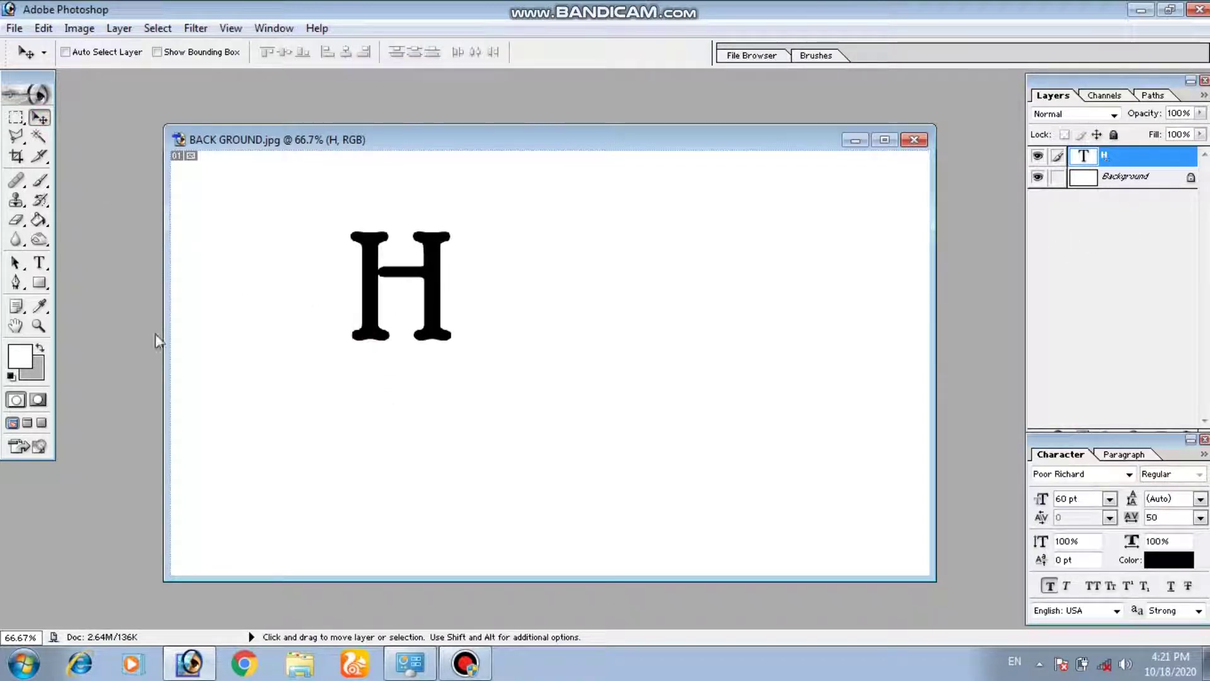
# Add a letter C as a separate text layer and move it below the H, slightly to its right
pyautogui.click(39, 262)
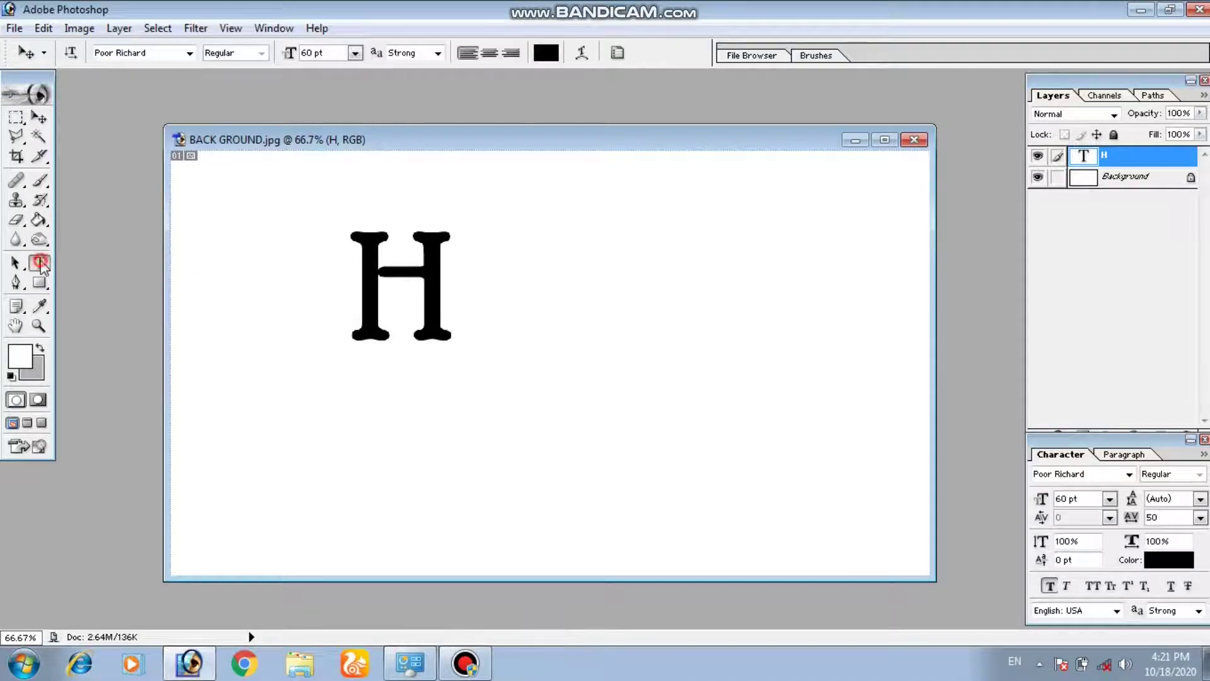
pyautogui.click(587, 470)
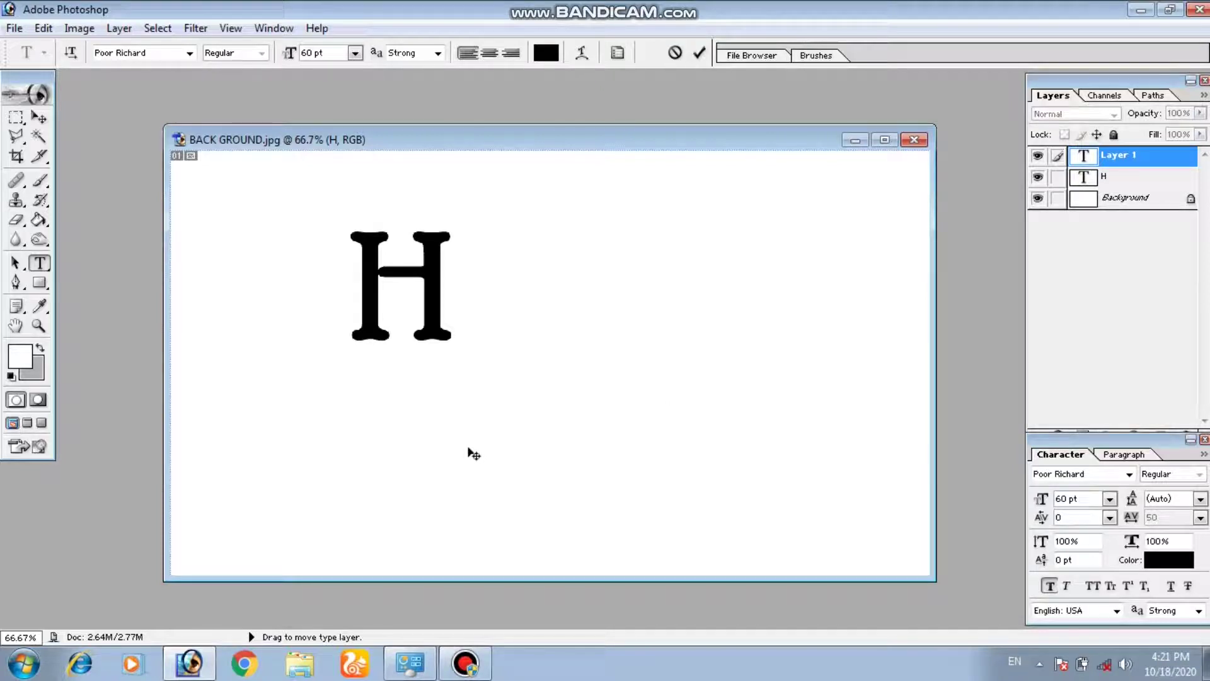
pyautogui.write('C')
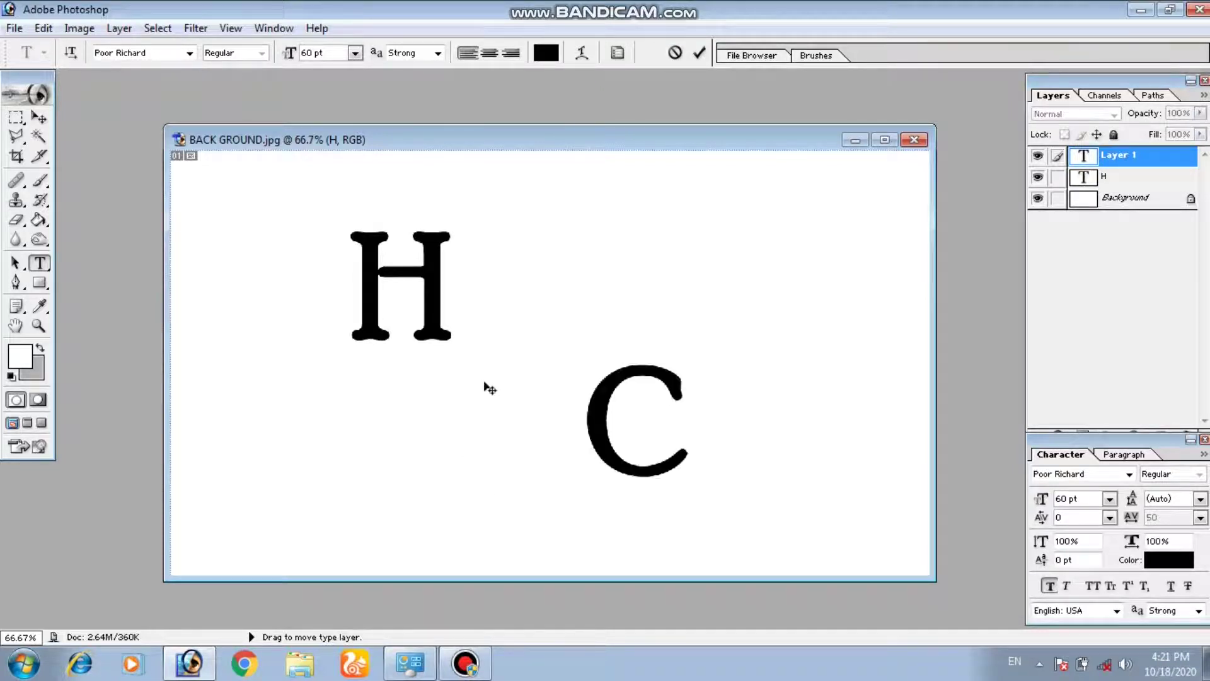
pyautogui.click(39, 117)
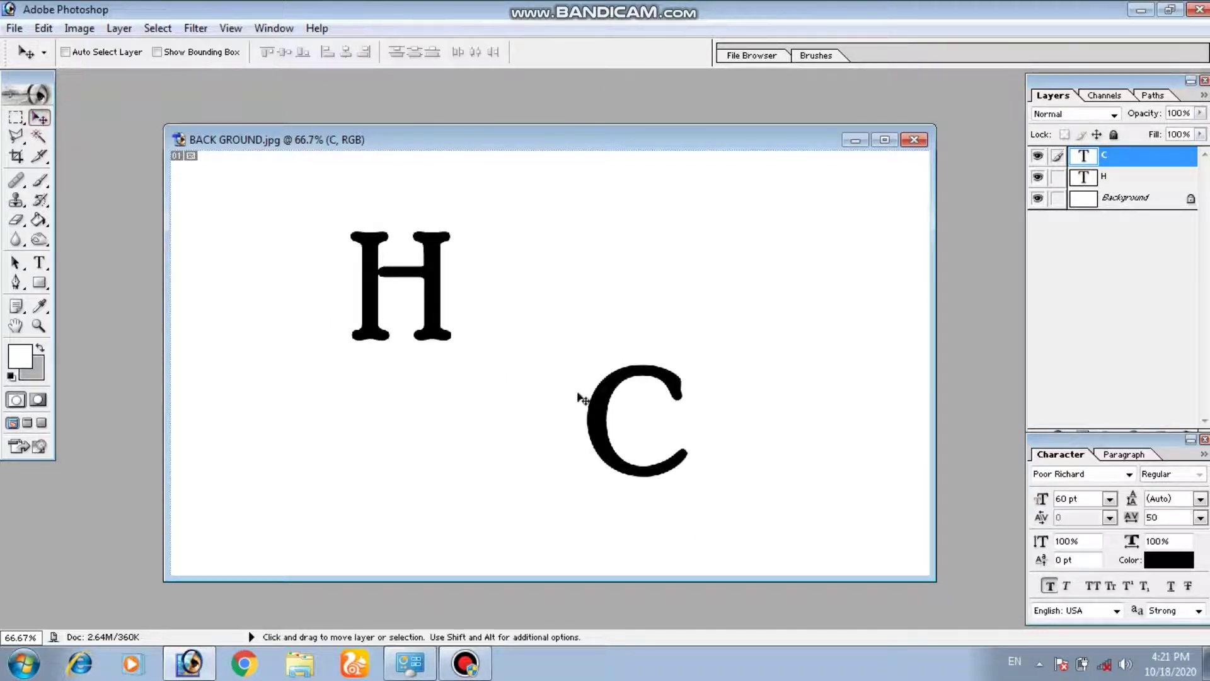
pyautogui.moveTo(609, 411); pyautogui.dragTo(500, 436)
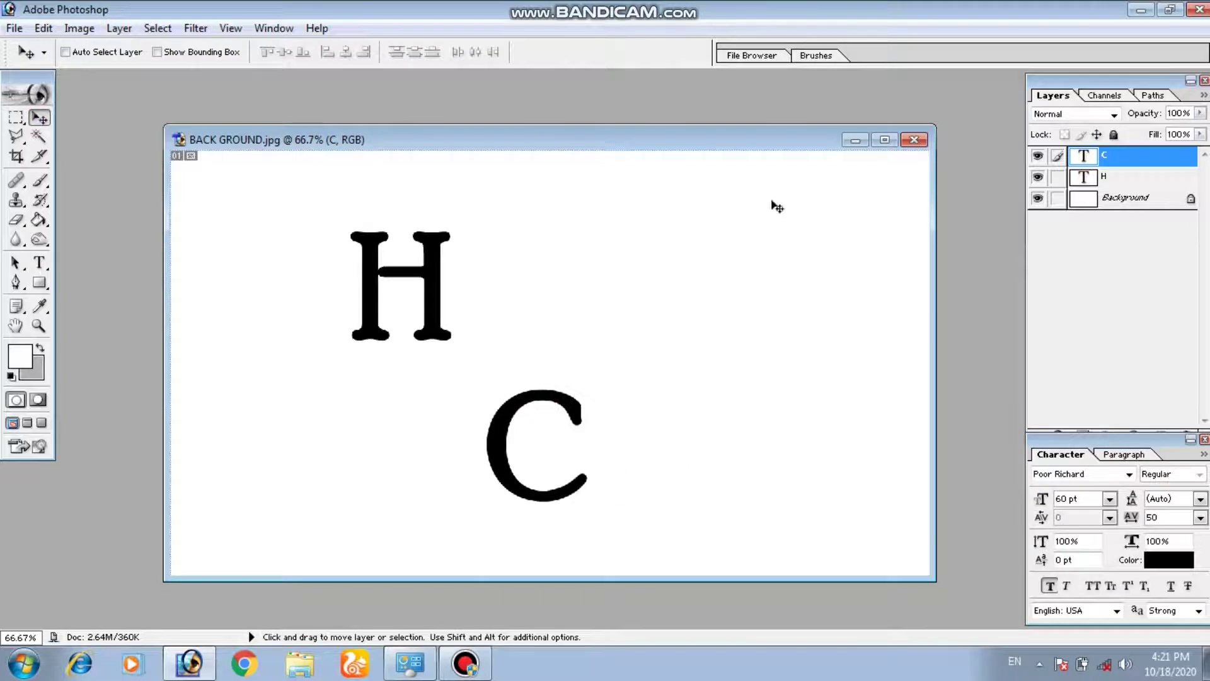
# Maximize the document, turn on Auto Select Layer, and move the H to the middle directly above the C
pyautogui.click(884, 139)
pyautogui.moveTo(434, 266); pyautogui.dragTo(460, 270)
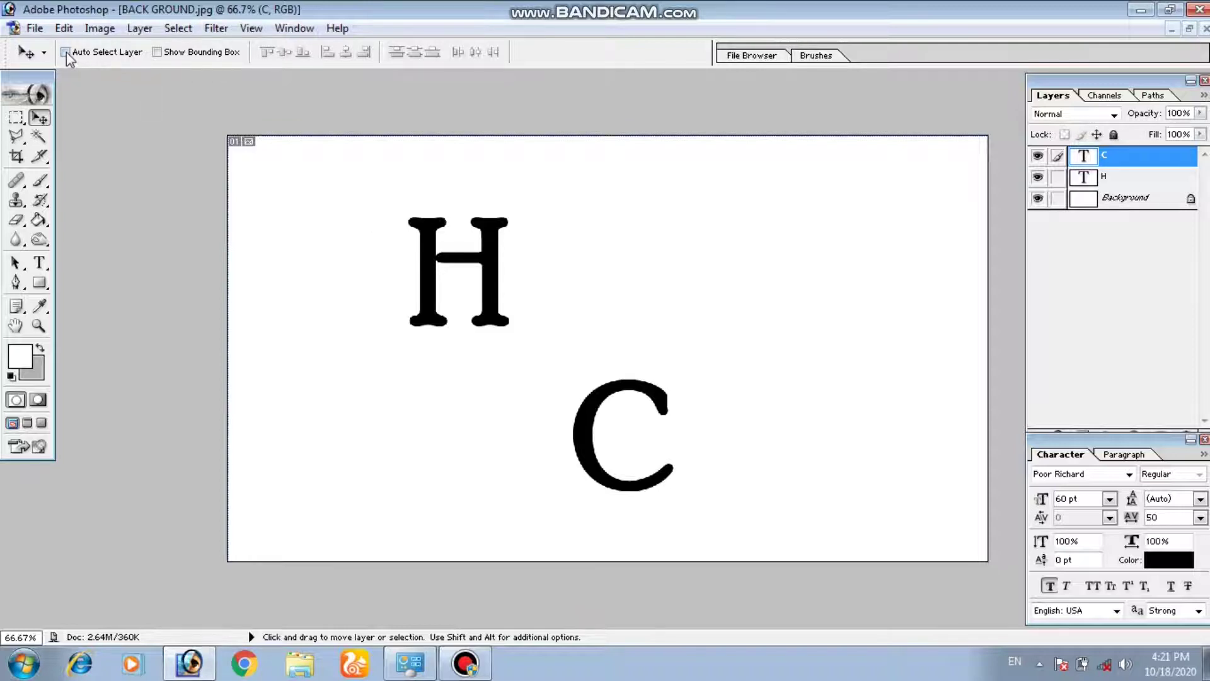
pyautogui.moveTo(428, 257); pyautogui.dragTo(556, 296)
# Free-transform the H with linked proportions to about 277% and move it to the centre of the canvas
pyautogui.hotkey('ctrl', 't')
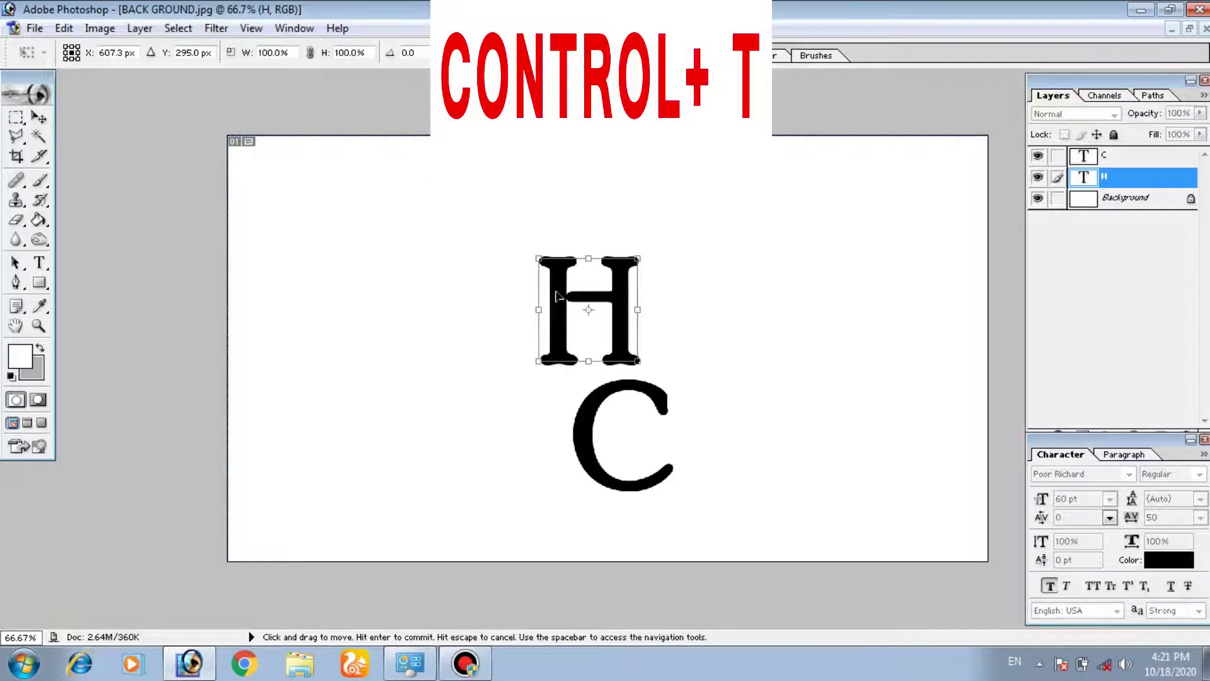
pyautogui.click(310, 53)
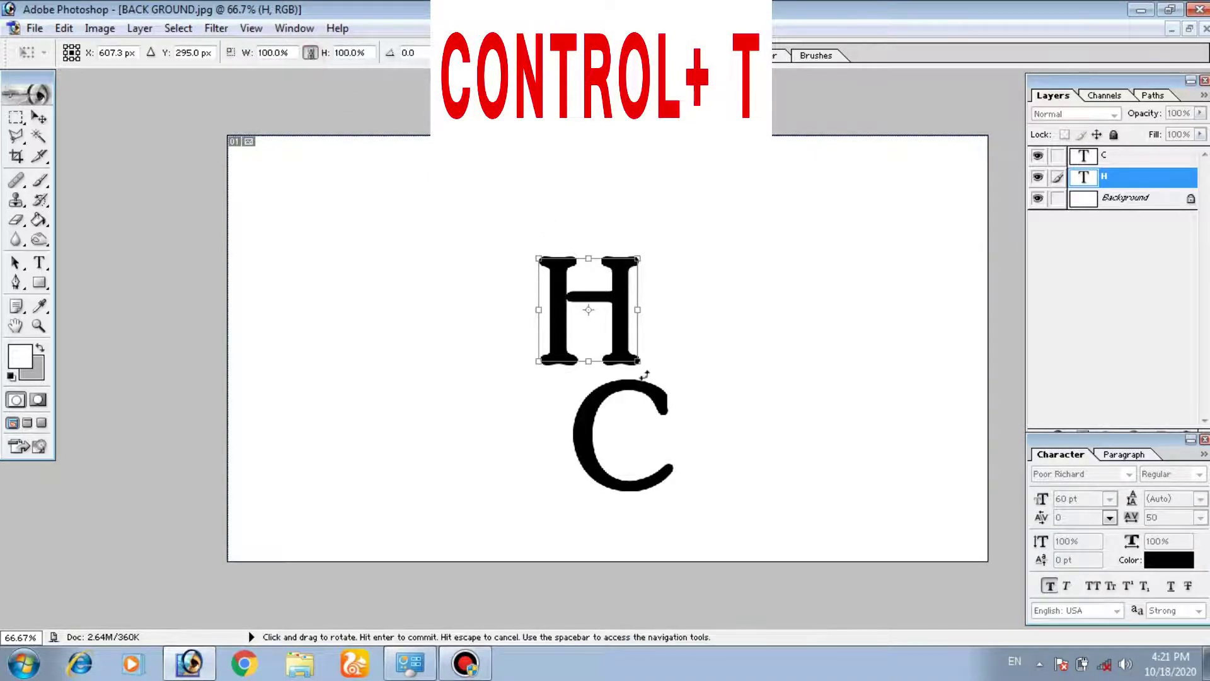
pyautogui.moveTo(637, 359); pyautogui.dragTo(812, 543)
pyautogui.moveTo(767, 504); pyautogui.dragTo(693, 447)
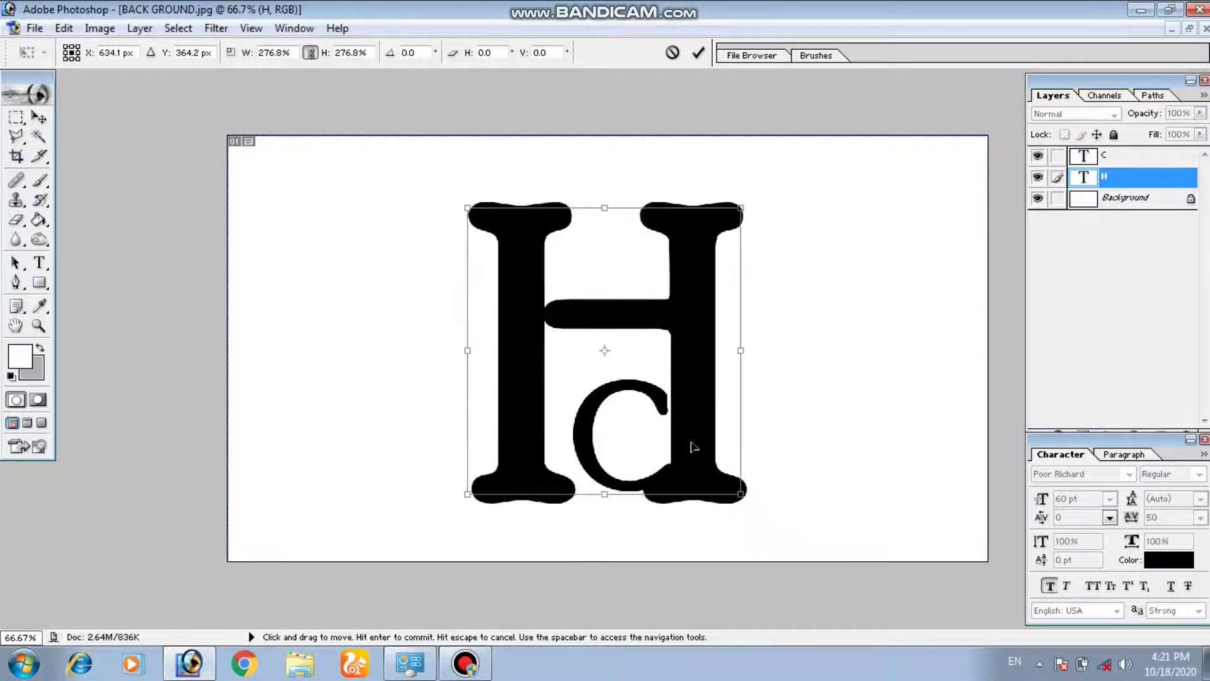
# Nudge the enlarged H up and to the left, and reduce its scale to about 266%
pyautogui.press('Right')
pyautogui.press('Right')
pyautogui.press('Left')
pyautogui.press('Left')
pyautogui.press('Left')
pyautogui.press('Left')
pyautogui.press('Left')
pyautogui.press('Left')
pyautogui.press('Left')
pyautogui.press('Left')
pyautogui.press('Up')
pyautogui.press('Up')
pyautogui.press('Up')
pyautogui.press('Up')
pyautogui.press('Up')
pyautogui.press('Up')
pyautogui.press('Up')
pyautogui.press('Up')
pyautogui.press('Up')
pyautogui.press('Up')
pyautogui.press('Up')
pyautogui.press('Up')
pyautogui.press('Up')
pyautogui.press('Up')
pyautogui.press('Up')
pyautogui.press('Up')
pyautogui.press('Up')
pyautogui.press('Up')
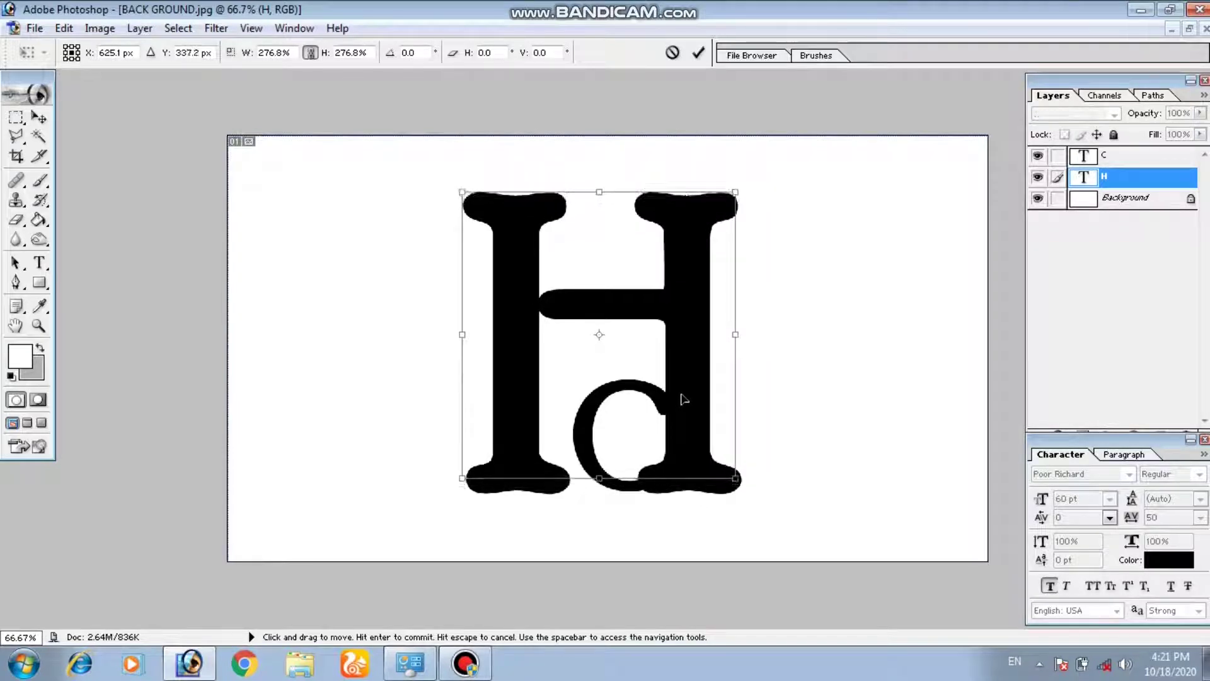
pyautogui.press('Up')
pyautogui.press('Up')
pyautogui.press('Up')
pyautogui.press('Up')
pyautogui.press('Up')
pyautogui.press('Up')
pyautogui.press('Up')
pyautogui.press('Left')
pyautogui.press('Left')
pyautogui.press('Left')
pyautogui.press('Left')
pyautogui.moveTo(728, 469); pyautogui.dragTo(723, 464)
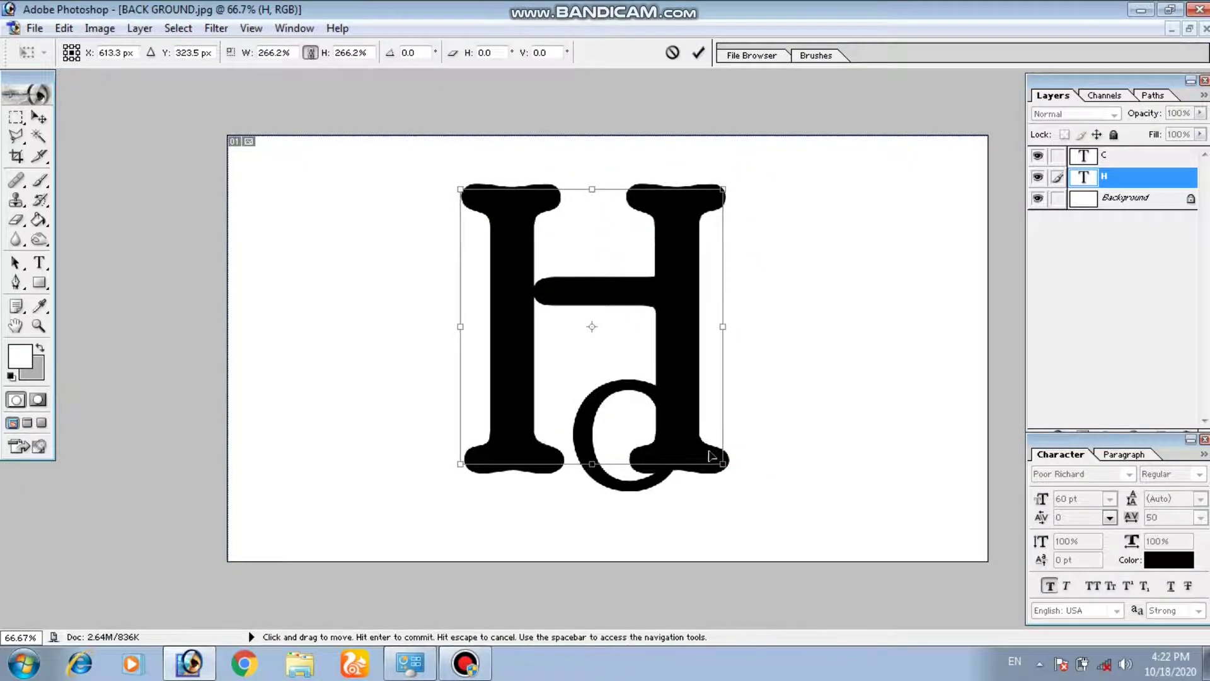
pyautogui.press('Return')
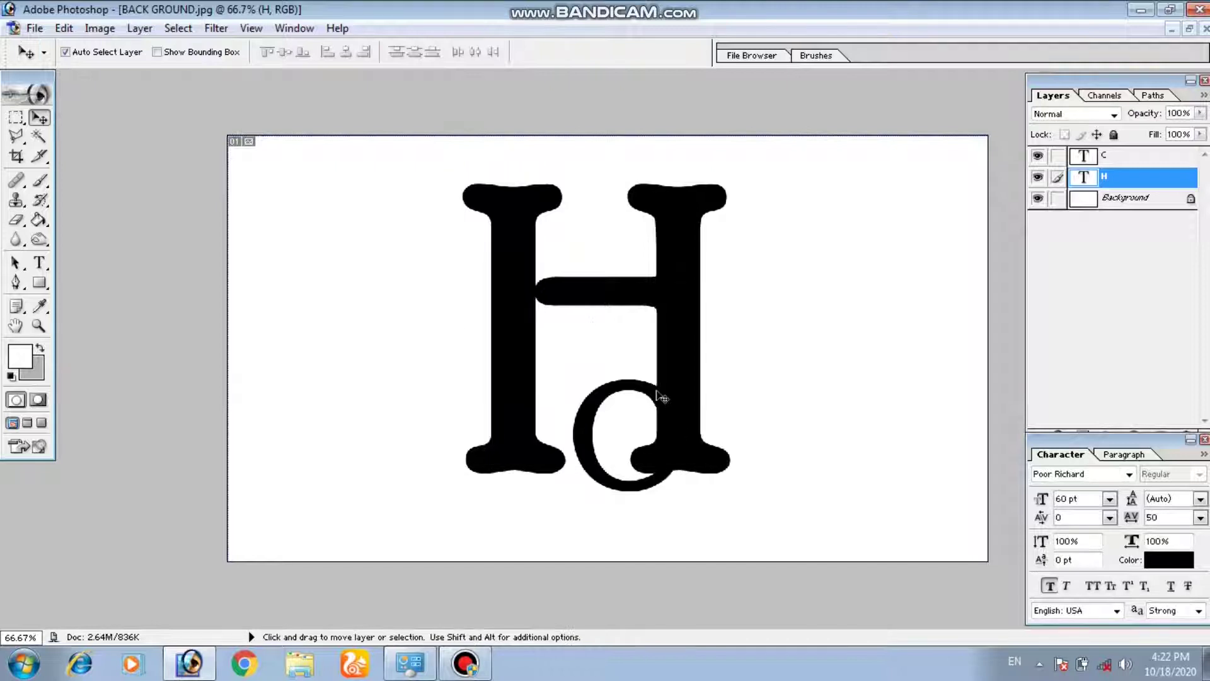
# Enlarge the C proportionally to nearly the height of the H and position it overlapping the H's lower-right part
pyautogui.moveTo(592, 432); pyautogui.dragTo(741, 390)
pyautogui.hotkey('ctrl', 't')
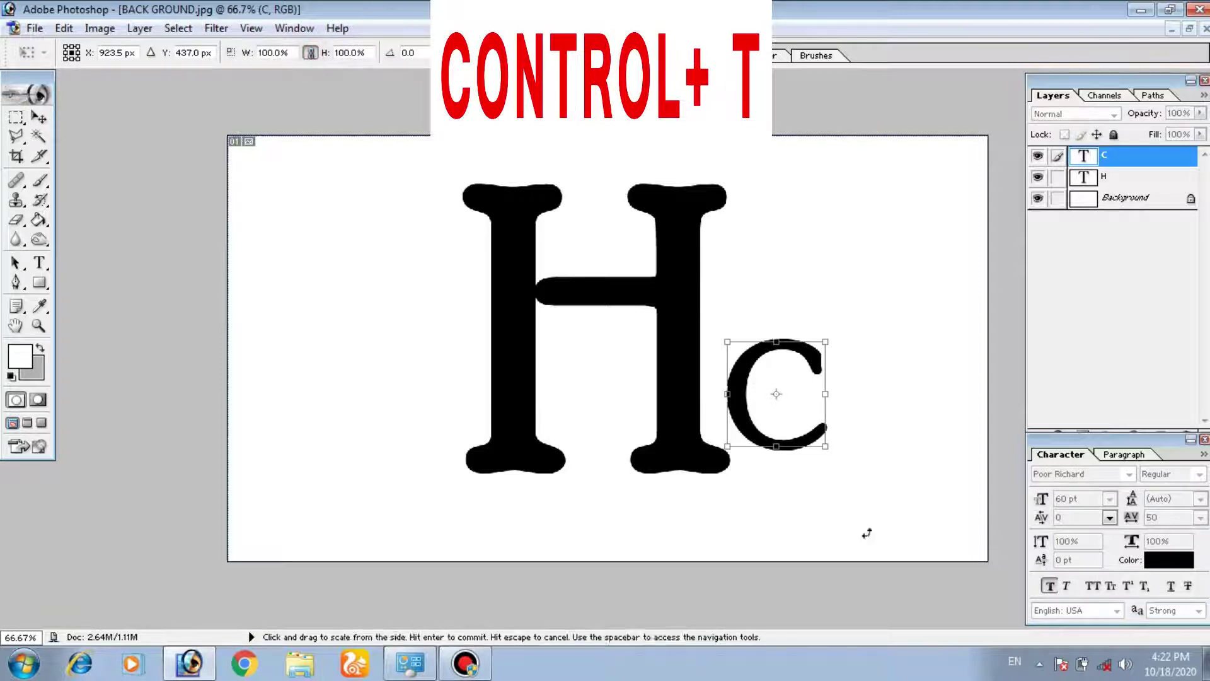
pyautogui.moveTo(825, 446); pyautogui.dragTo(894, 527)
pyautogui.moveTo(763, 454); pyautogui.dragTo(585, 340)
pyautogui.moveTo(780, 465); pyautogui.dragTo(810, 504)
pyautogui.moveTo(701, 440); pyautogui.dragTo(689, 444)
pyautogui.press('Return')
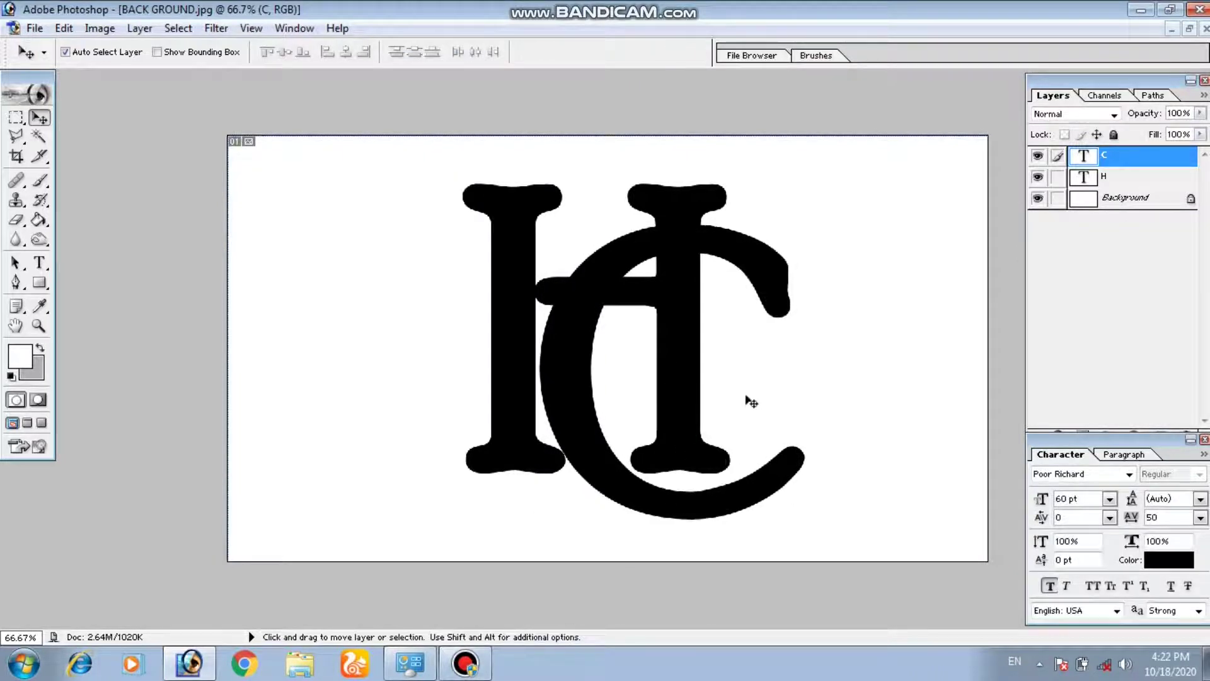
pyautogui.press('Right')
pyautogui.press('Right')
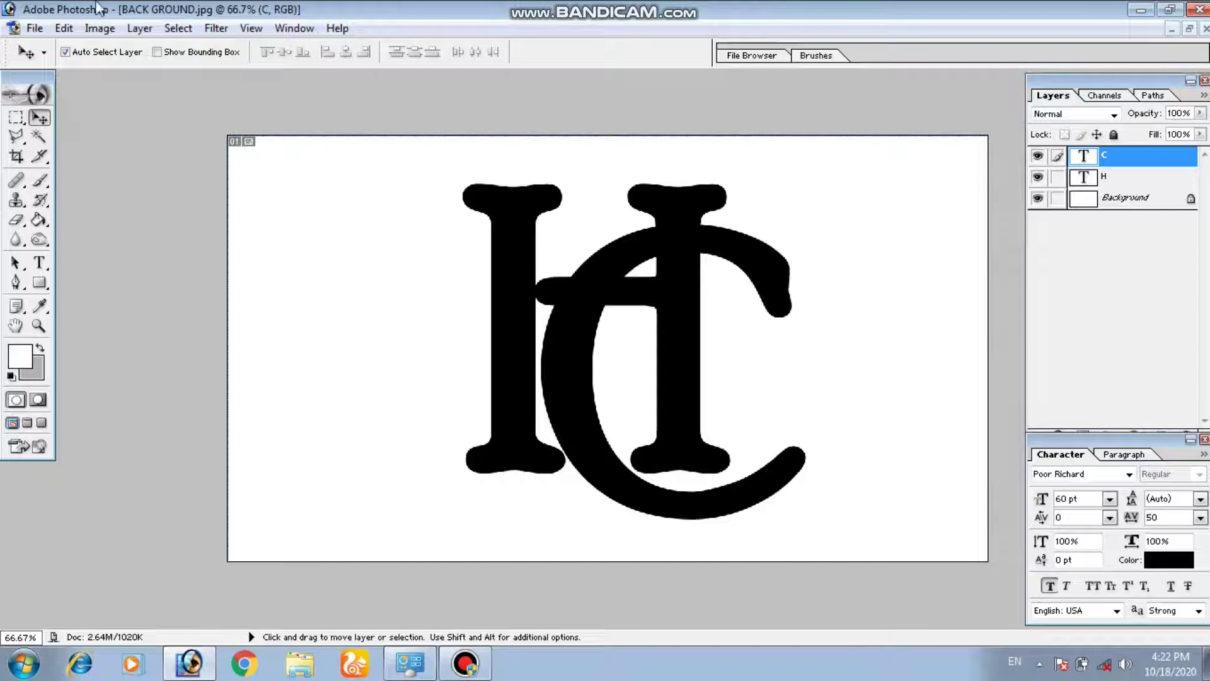
# Open the brushed-metal texture image 68264c26fb9dcd131834eb6aa4abd884 from the ADOBE DESIGN folder
pyautogui.click(34, 29)
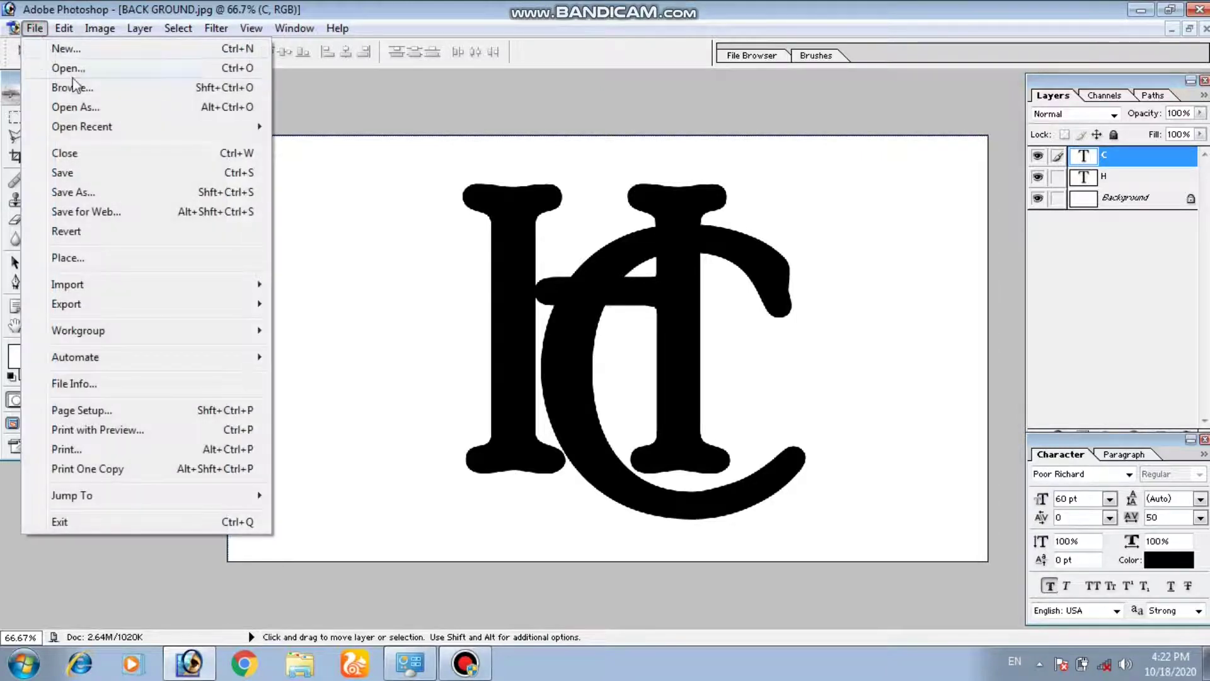
pyautogui.click(47, 65)
pyautogui.click(336, 212)
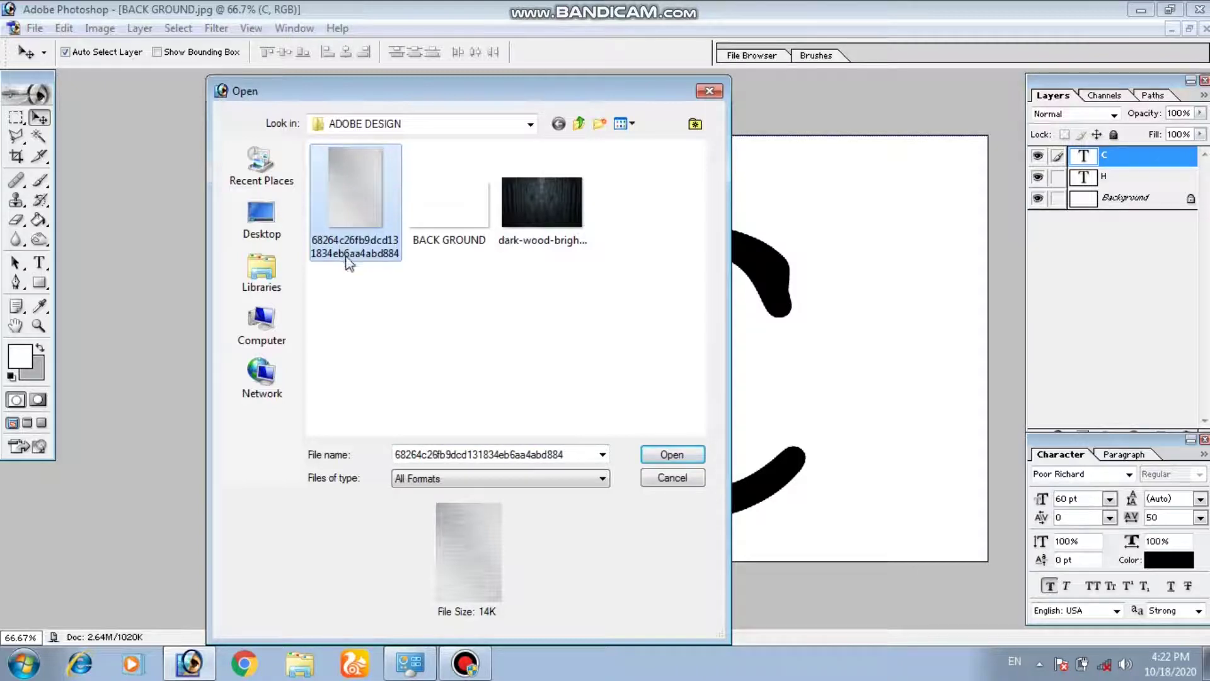
pyautogui.click(684, 460)
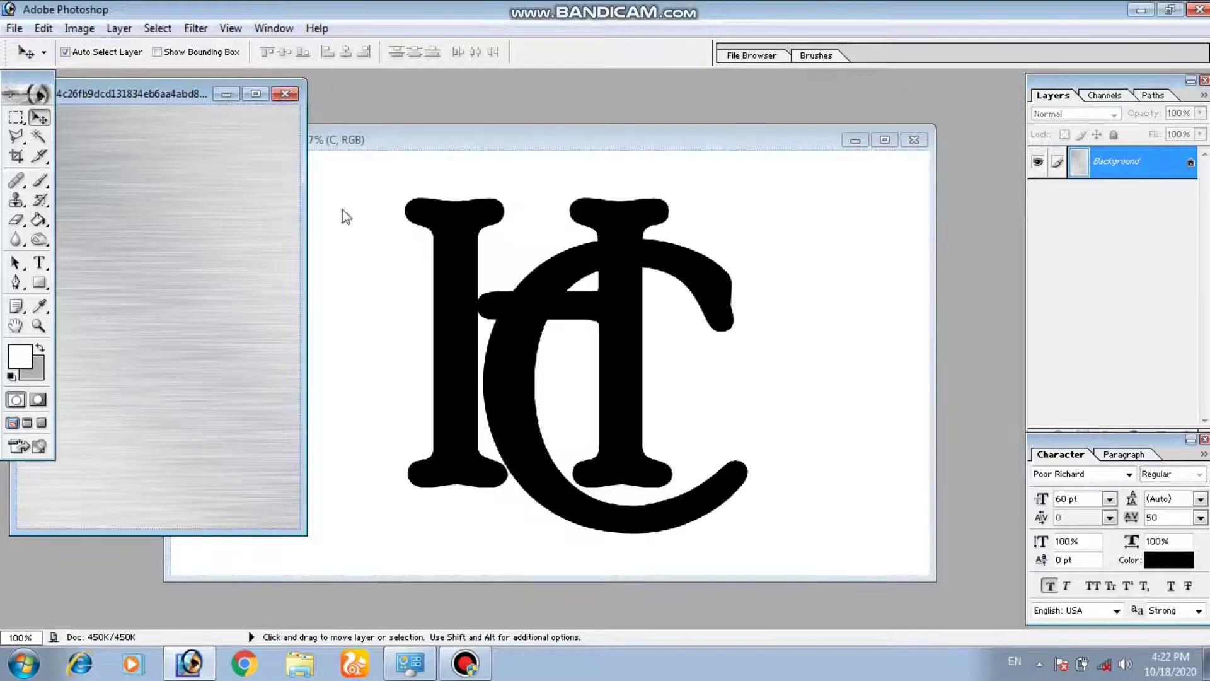
# Copy the brushed-metal texture into the BACK GROUND document as a new layer above the letters
pyautogui.click(40, 118)
pyautogui.moveTo(110, 93); pyautogui.dragTo(152, 92)
pyautogui.moveTo(154, 262); pyautogui.dragTo(473, 335)
pyautogui.click(119, 224)
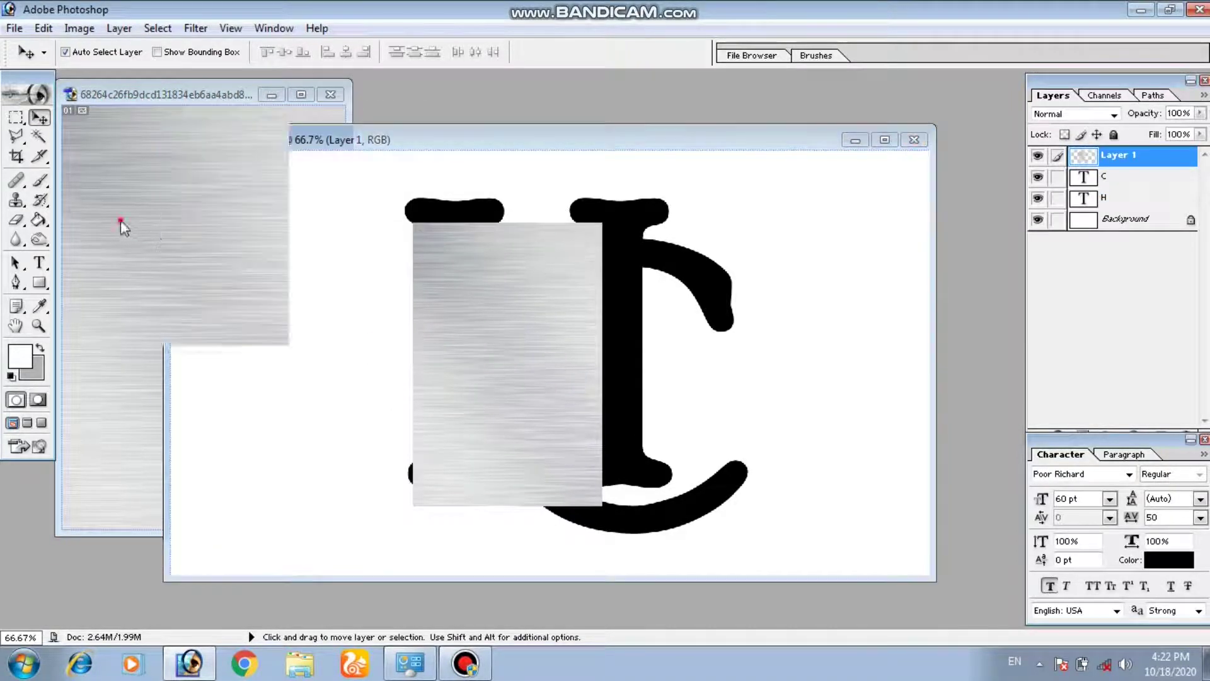
# Close the texture image, shift the metal layer over the left part of the letters, and maximize the document
pyautogui.click(331, 95)
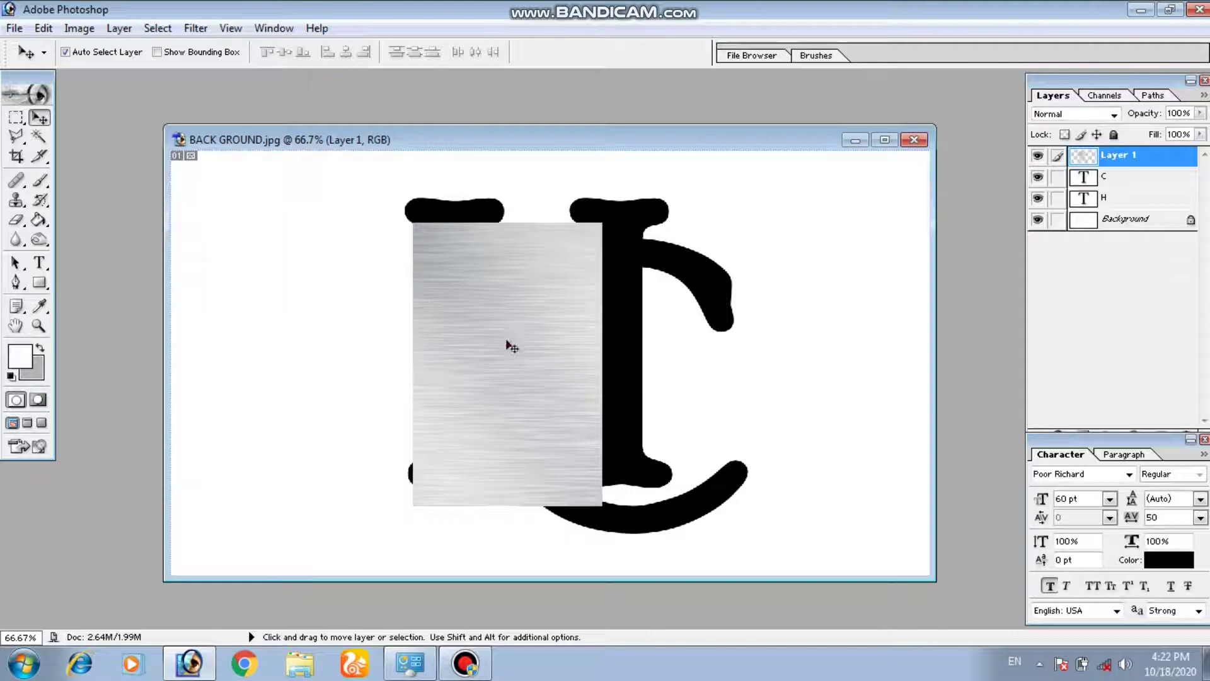
pyautogui.moveTo(512, 346); pyautogui.dragTo(500, 335)
pyautogui.click(884, 139)
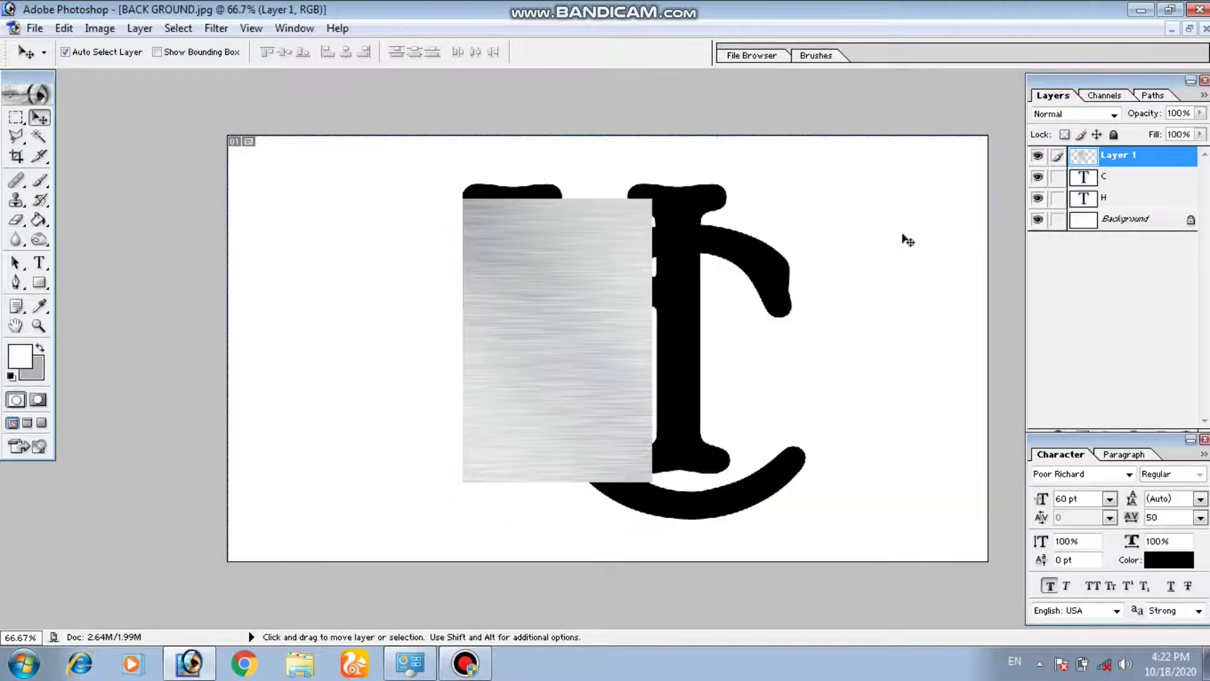
# Hide the C and enlarge the metal layer to about 153% width and 127% height so it covers the whole H
pyautogui.moveTo(561, 315); pyautogui.dragTo(557, 282)
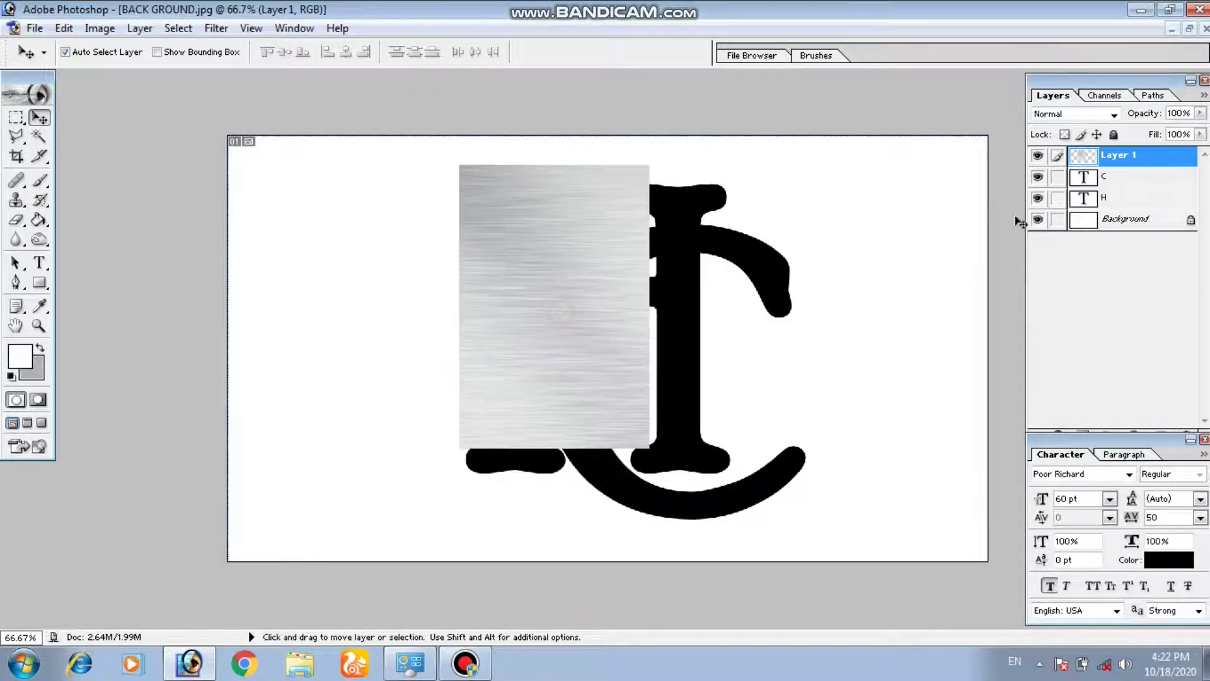
pyautogui.click(1117, 200)
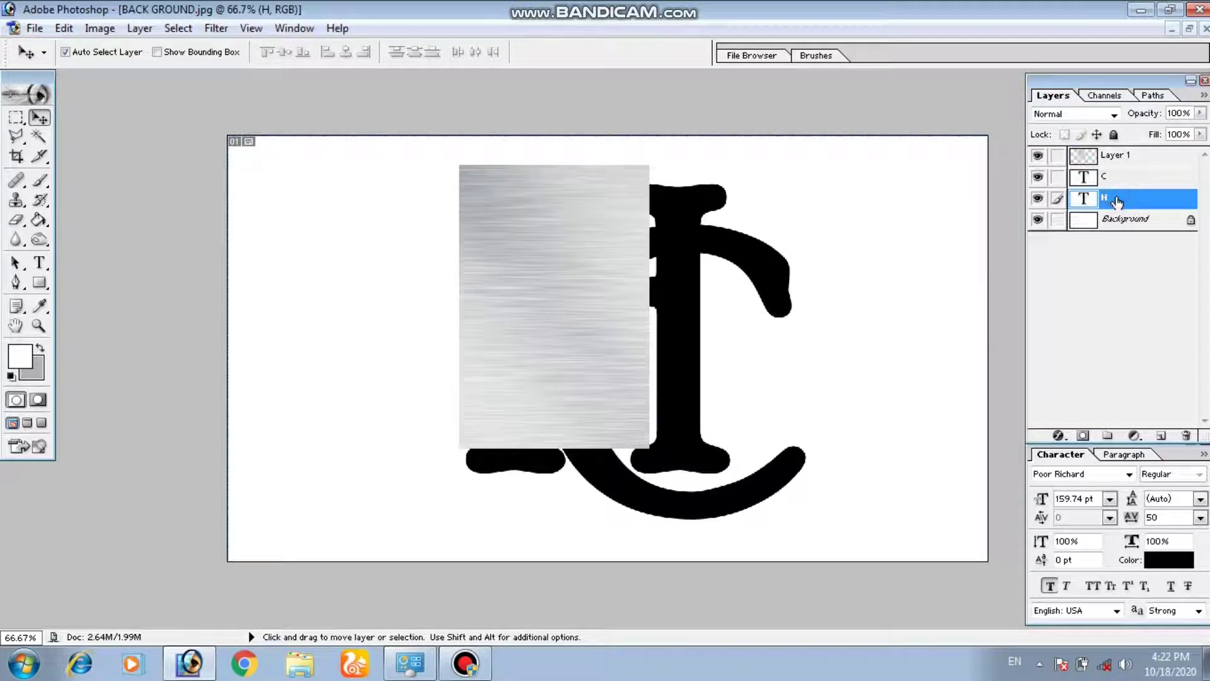
pyautogui.moveTo(542, 262); pyautogui.dragTo(540, 259)
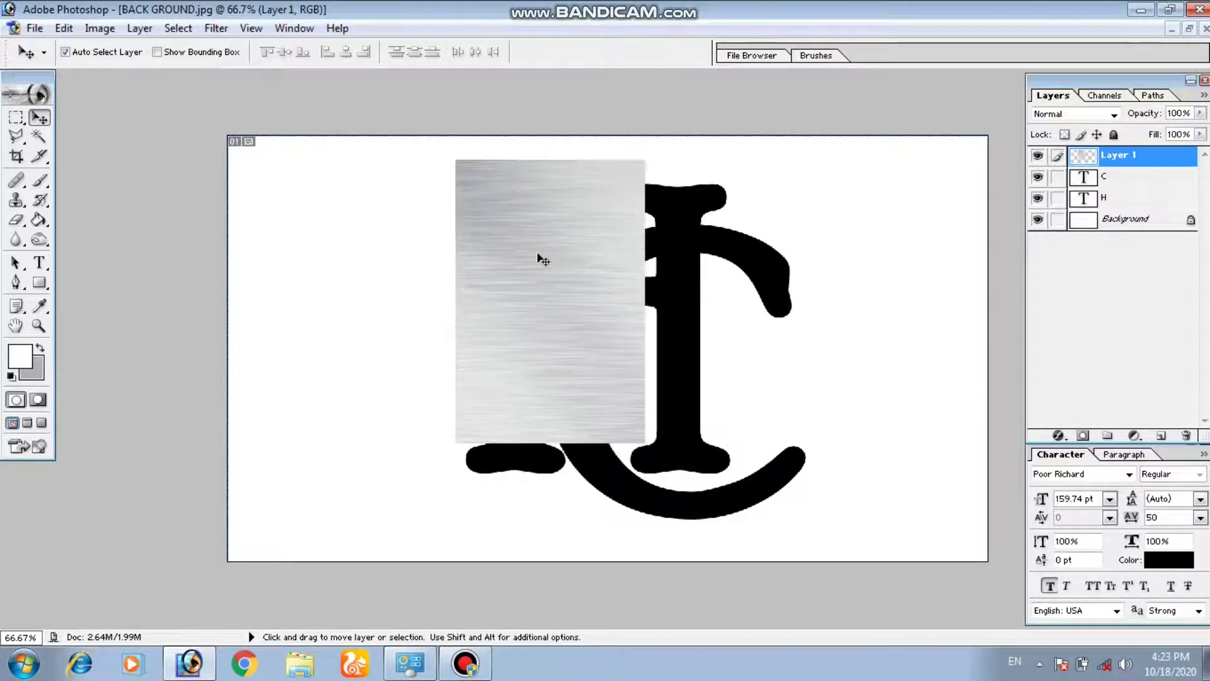
pyautogui.hotkey('ctrl', 't')
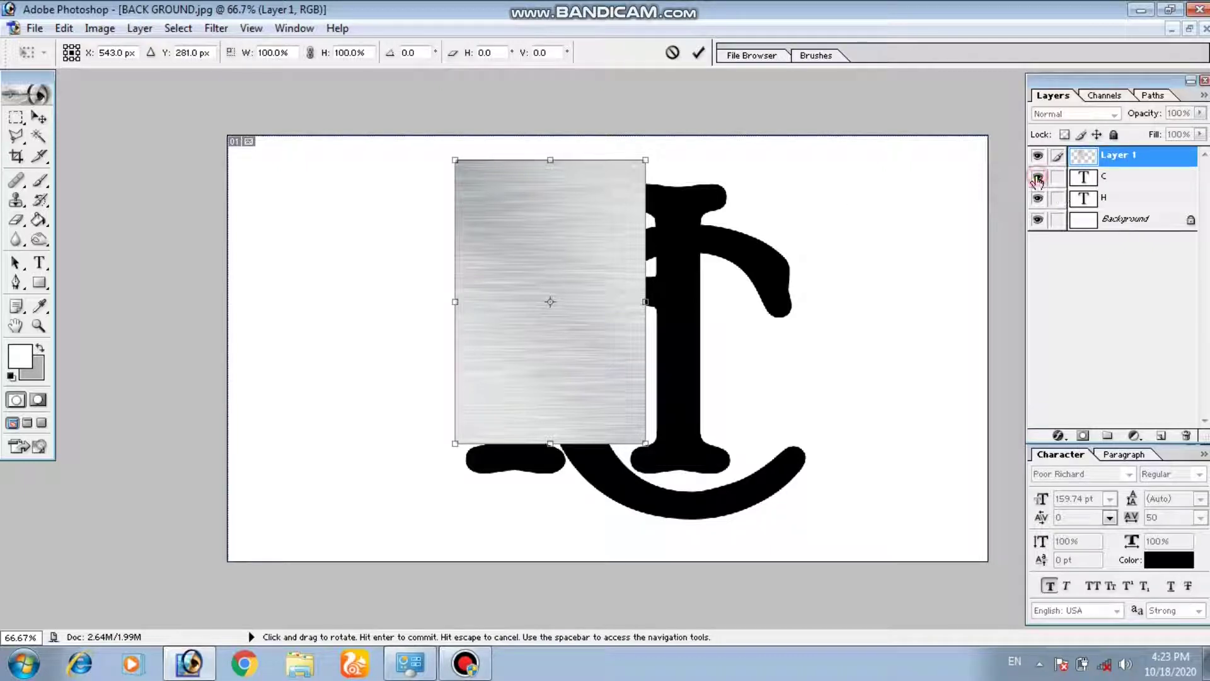
pyautogui.press('Return')
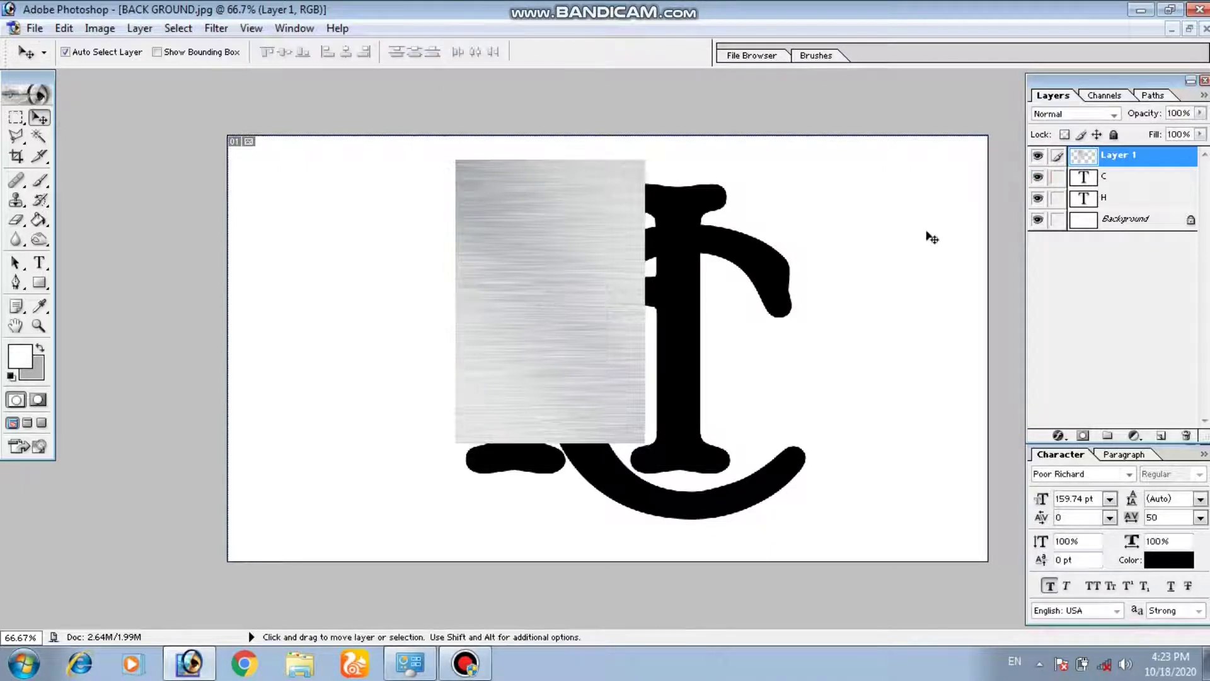
pyautogui.click(1037, 177)
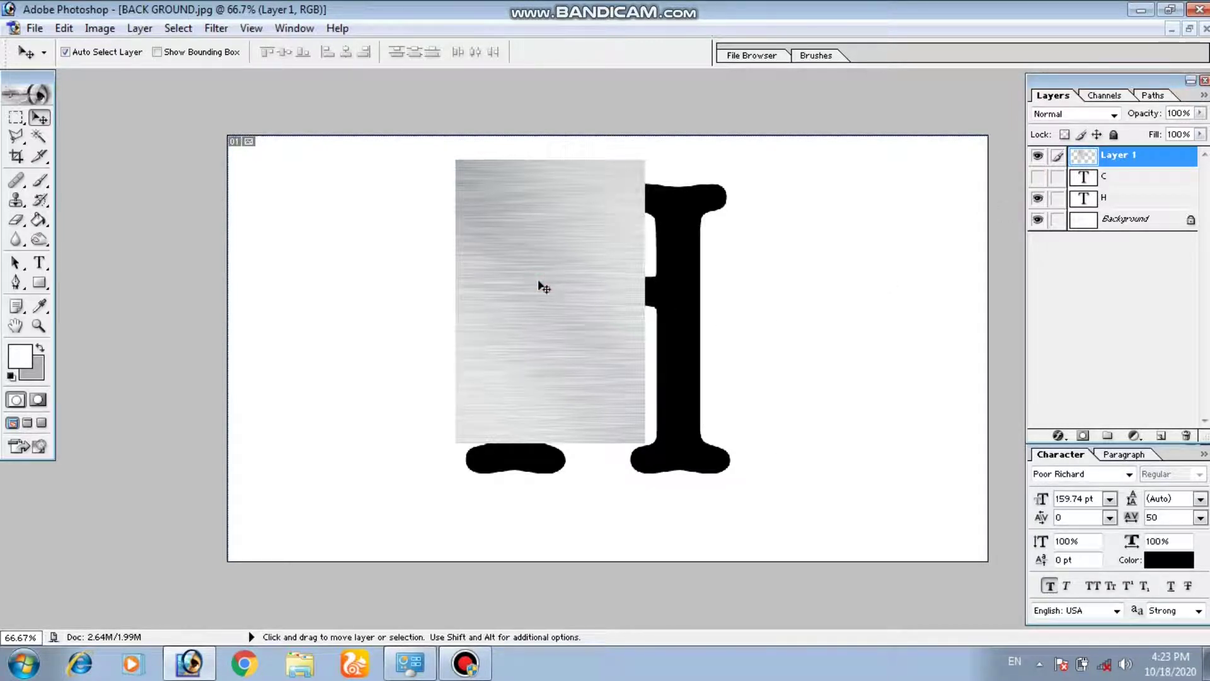
pyautogui.hotkey('ctrl', 't')
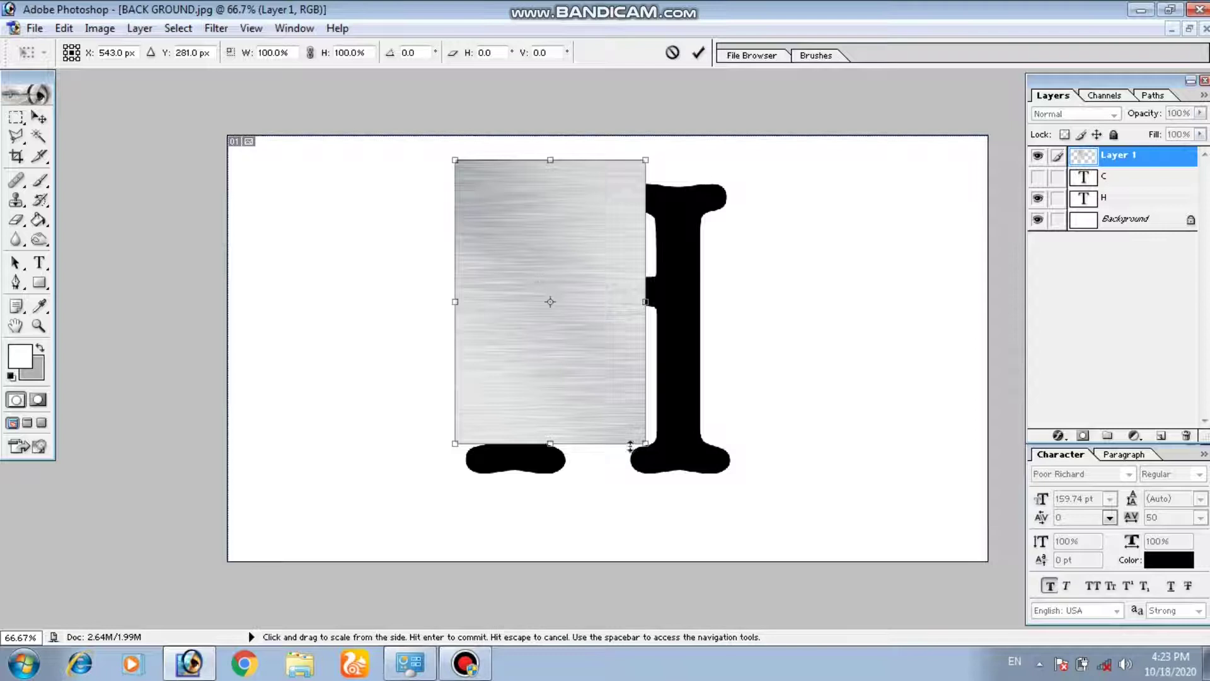
pyautogui.moveTo(644, 445); pyautogui.dragTo(741, 521)
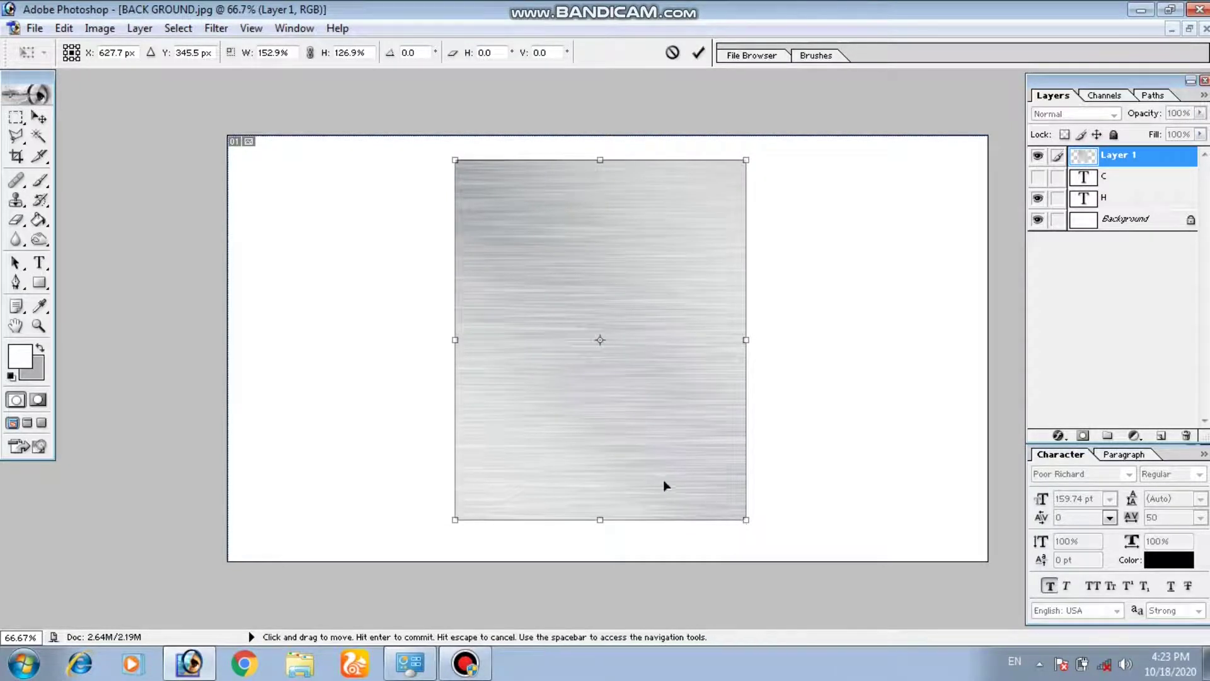
pyautogui.press('Return')
pyautogui.press('Right')
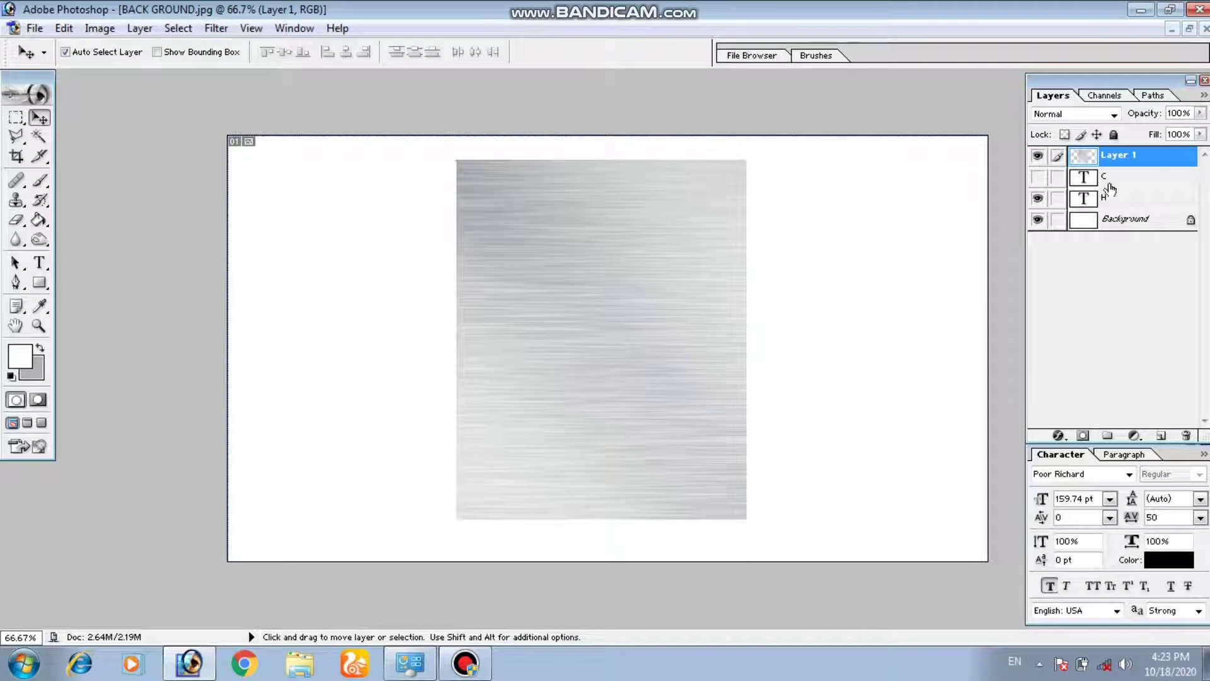
# Hide the metal layer and select the black H shape on its text layer with the Magic Wand
pyautogui.click(1121, 205)
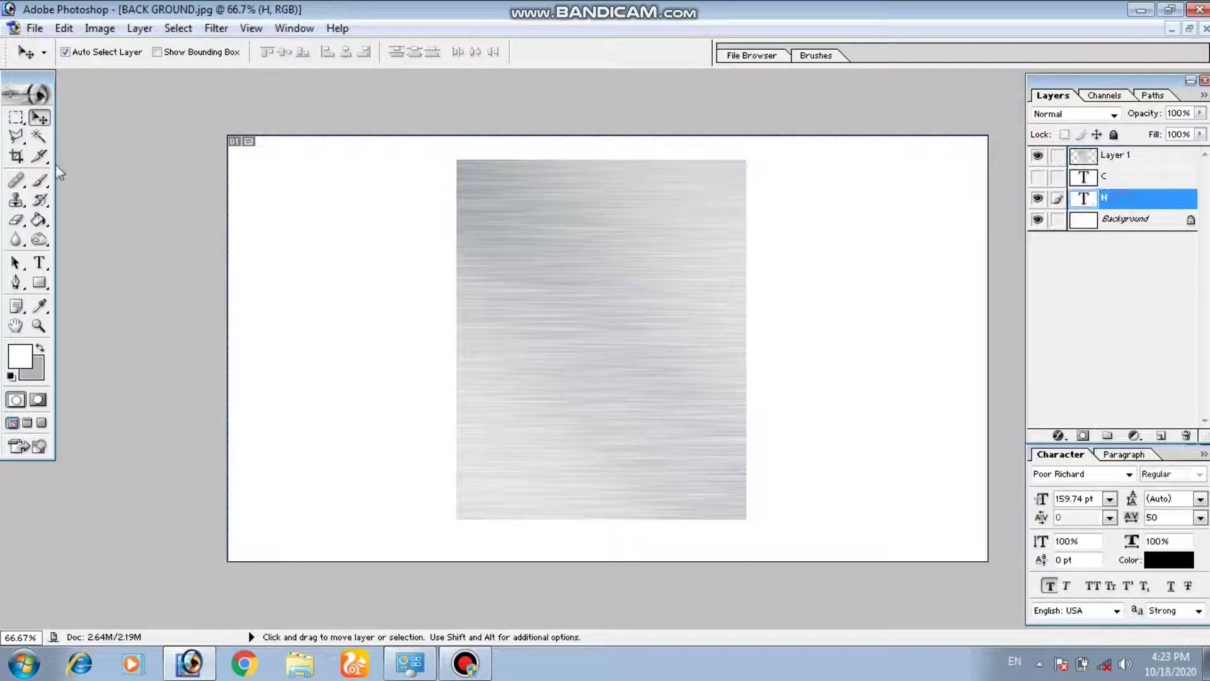
pyautogui.click(40, 137)
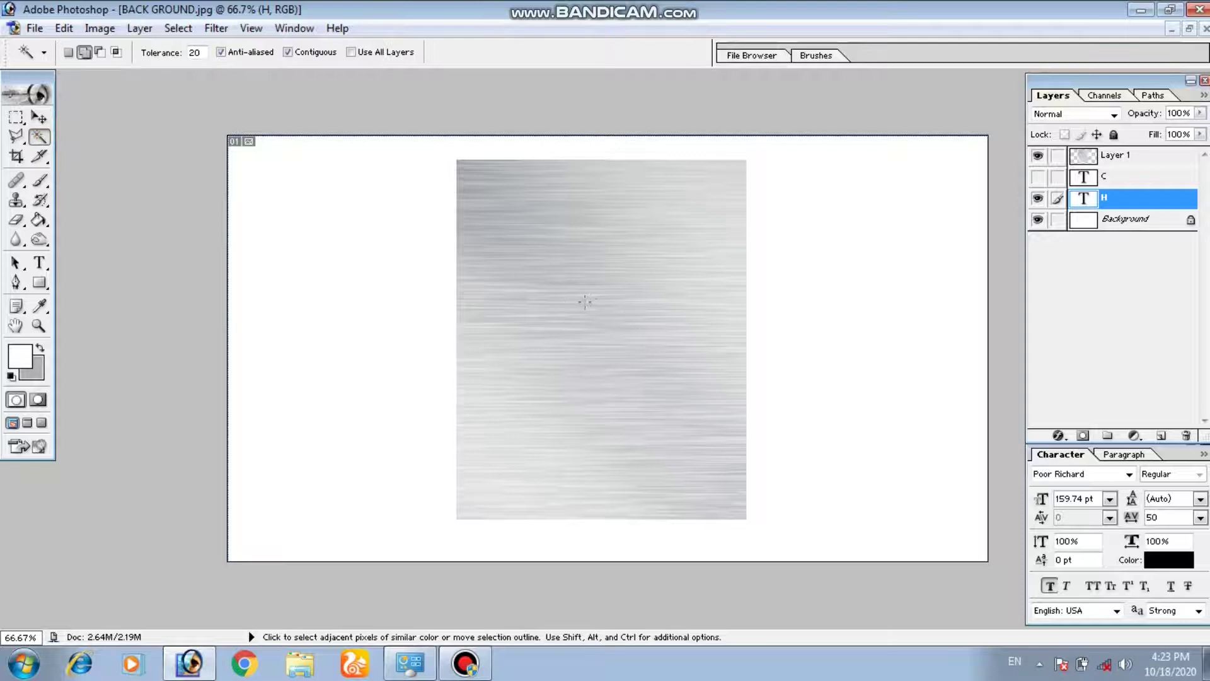
pyautogui.click(1037, 156)
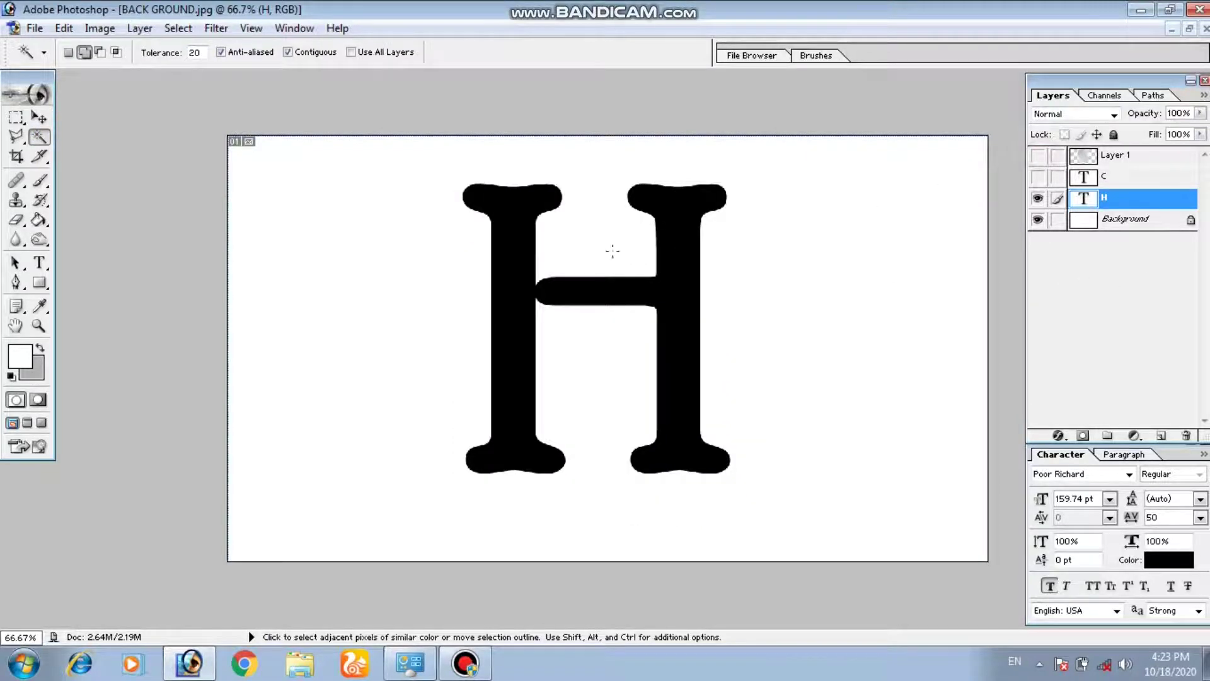
pyautogui.click(513, 251)
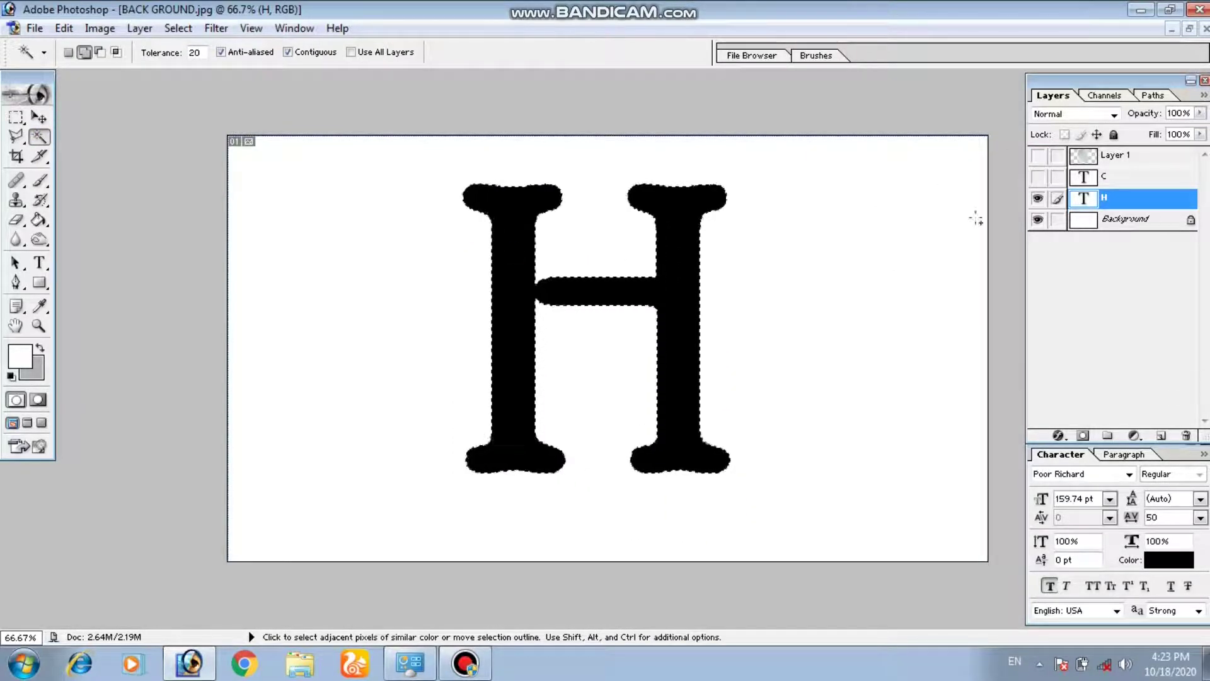
# Show the metal layer, invert the selection, and cut away the metal outside the H shape
pyautogui.click(1124, 157)
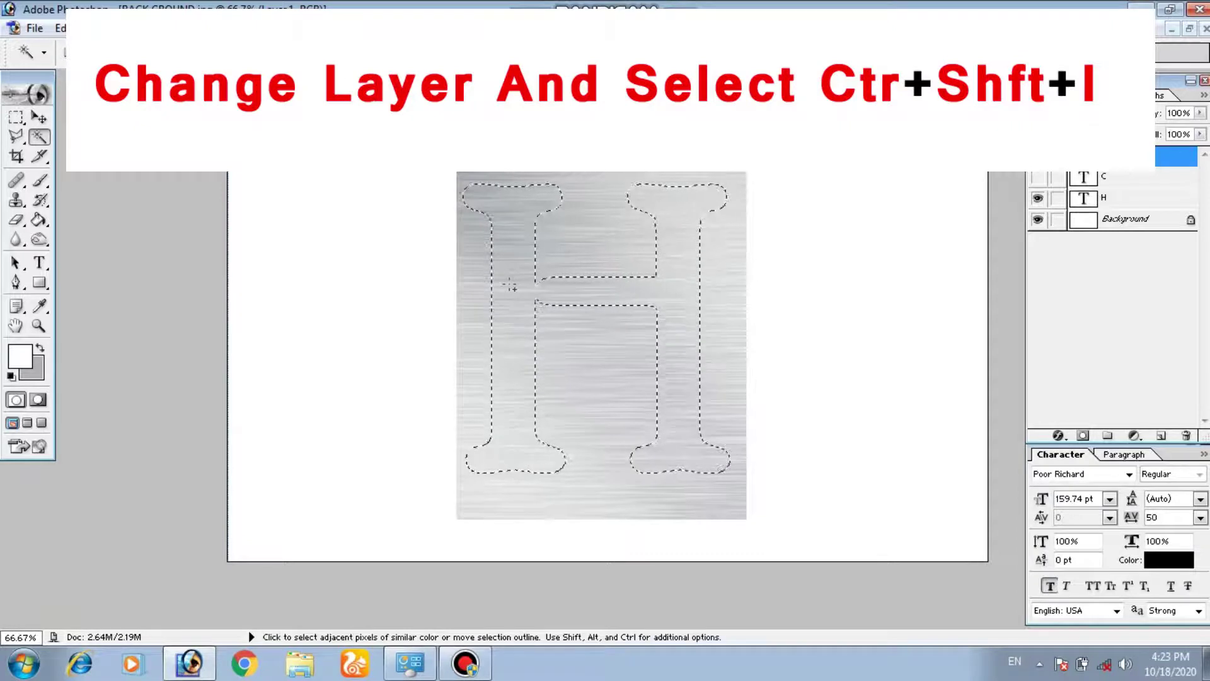
pyautogui.hotkey('ctrl', 'shift', 'i')
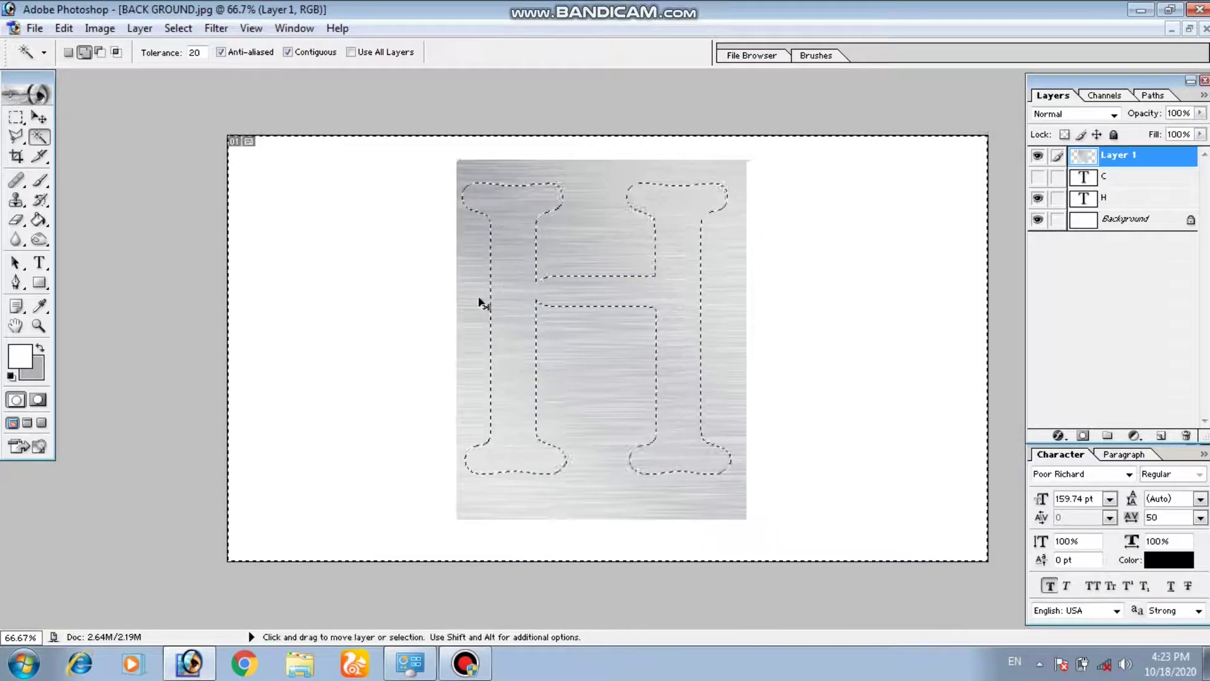
pyautogui.hotkey('ctrl', 'x')
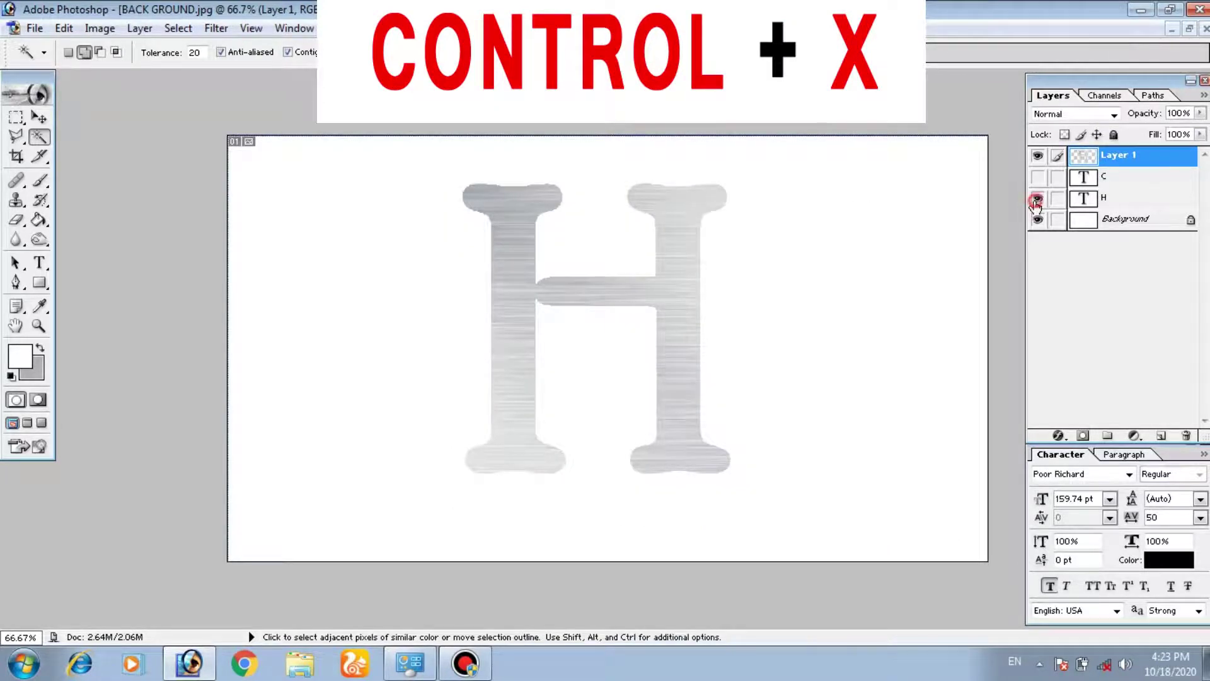
# Delete the black H text layer and make the C text layer visible and active
pyautogui.click(1102, 201)
pyautogui.click(1186, 436)
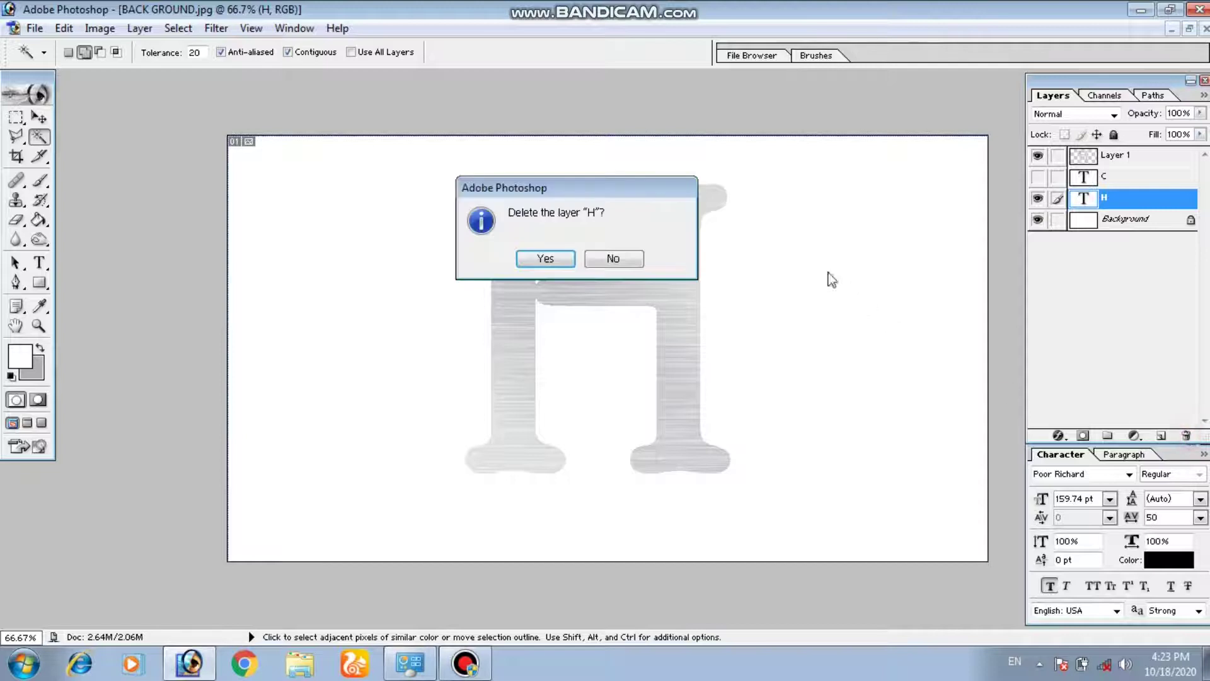
pyautogui.click(542, 259)
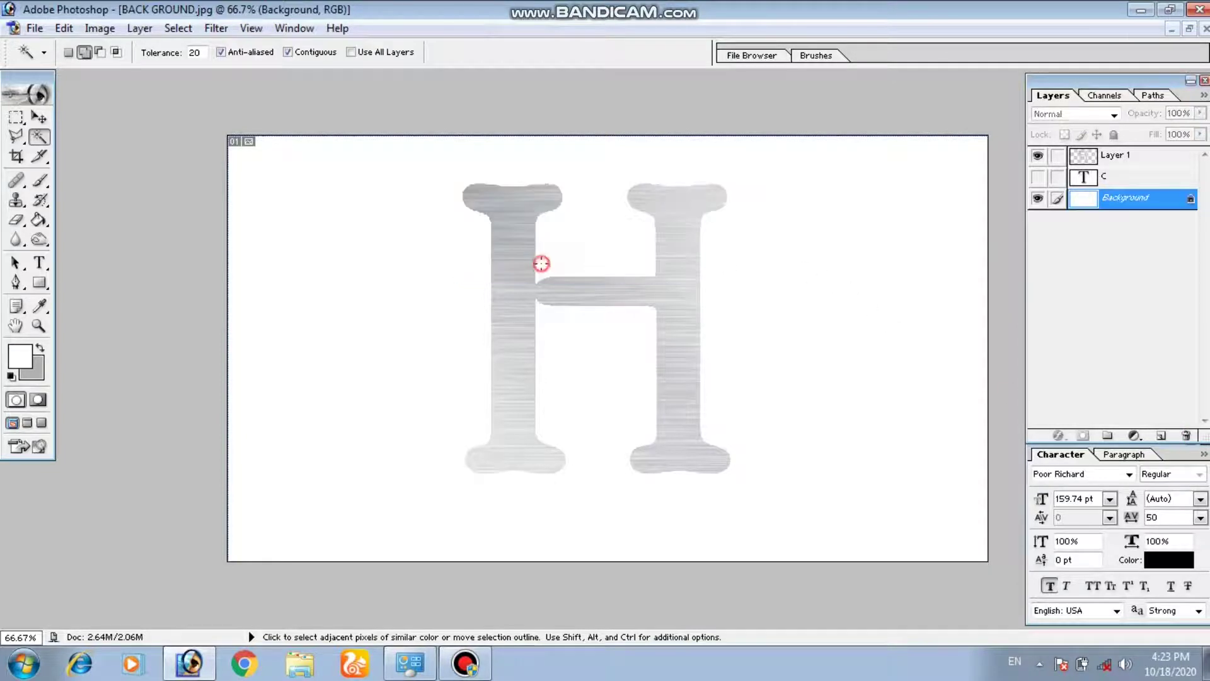
pyautogui.click(1123, 178)
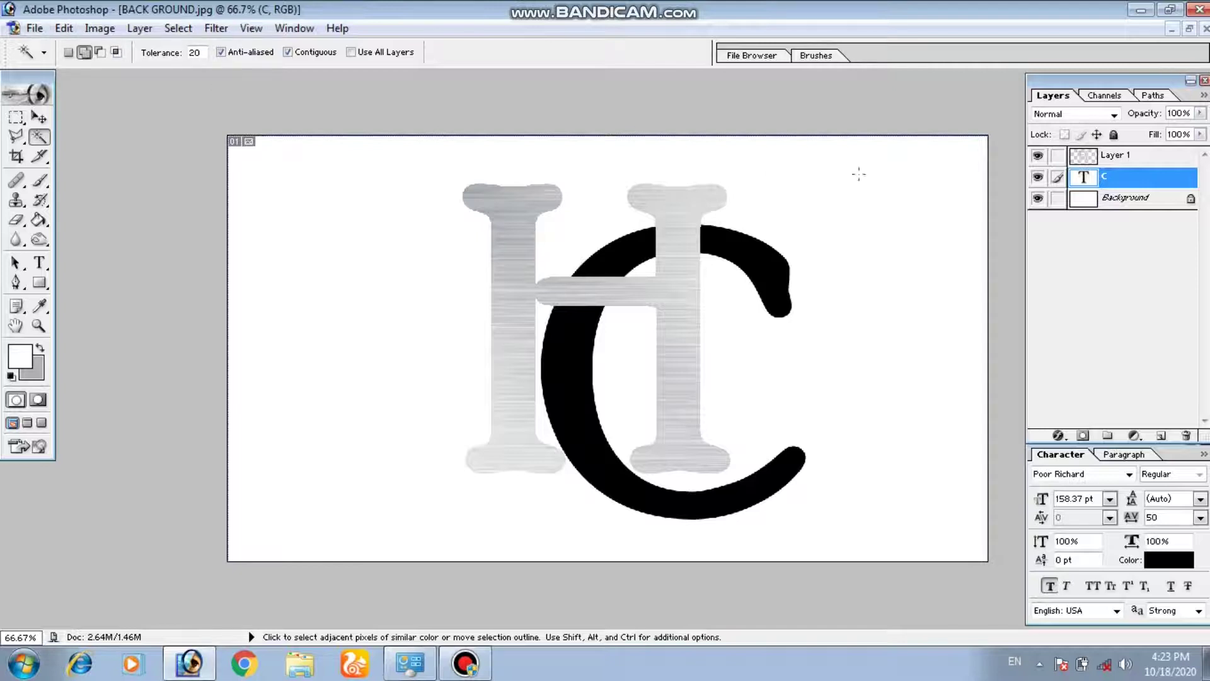
# Restore the document to a floating window and reopen the texture image 68264c26fb9dcd131834eb6aa4abd884 from the ADOBE DESIGN folder
pyautogui.click(1189, 29)
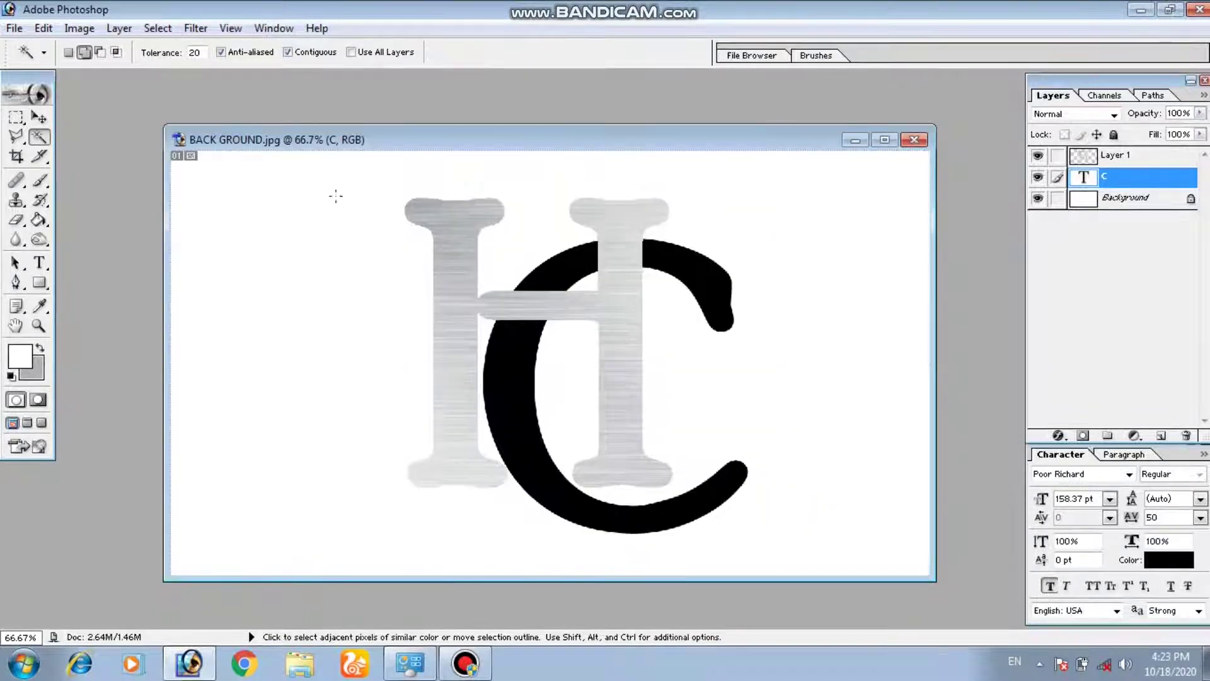
pyautogui.moveTo(302, 140); pyautogui.dragTo(327, 136)
pyautogui.click(14, 27)
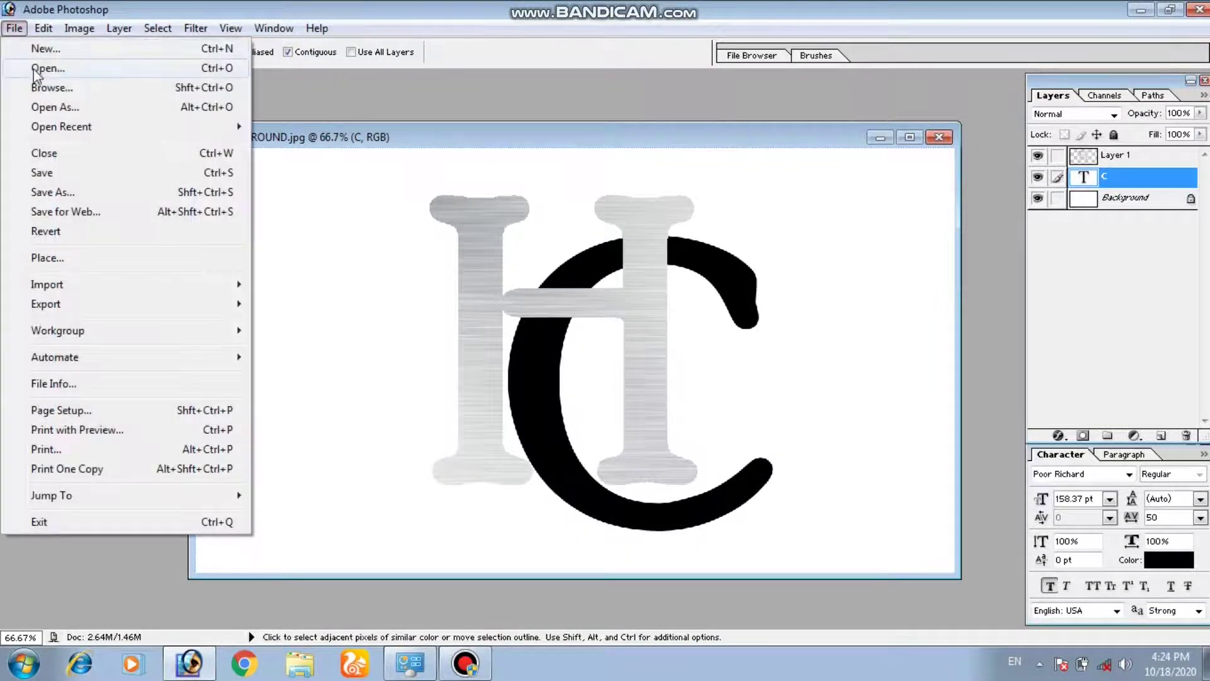
pyautogui.click(35, 69)
pyautogui.click(344, 202)
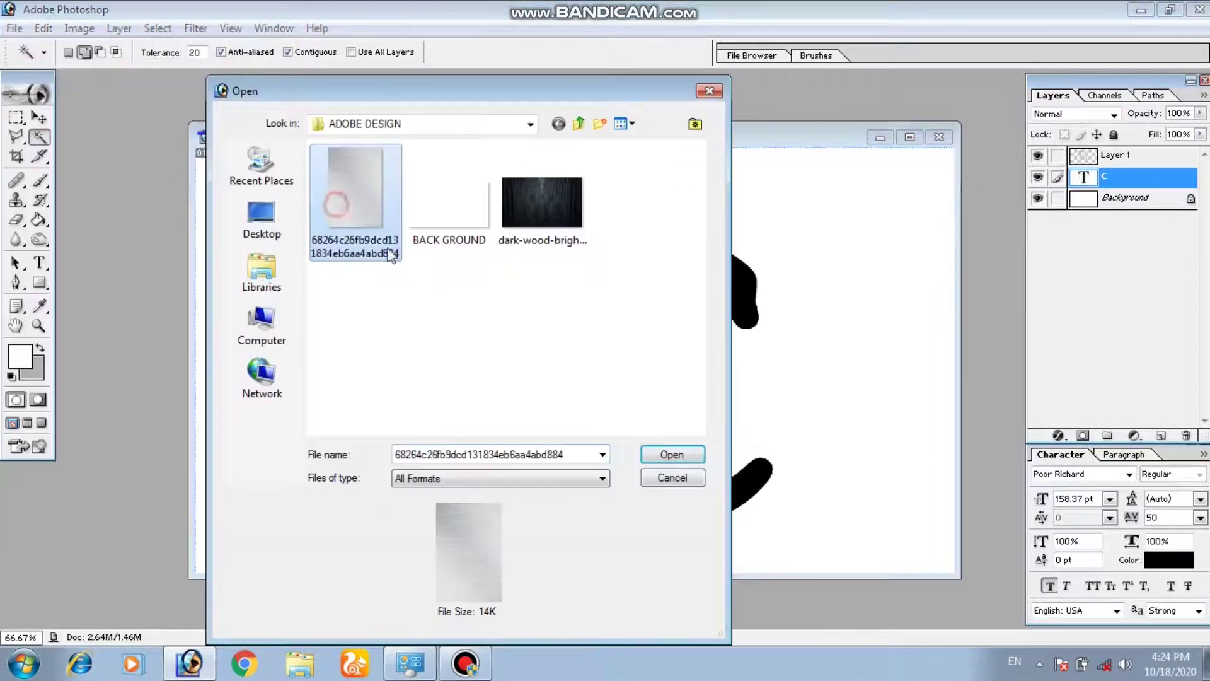
pyautogui.click(683, 455)
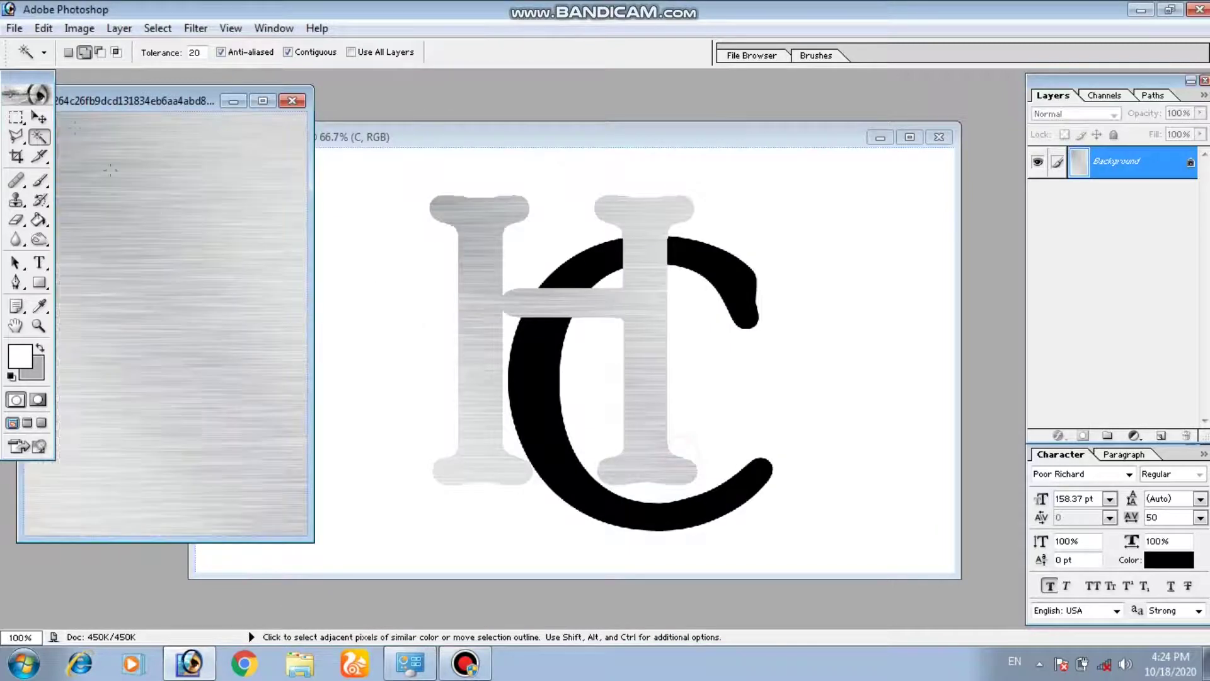
# Copy the metal texture into BACK GROUND.jpg as a new layer and, with Auto Select Layer off, shift it behind the H's left stem
pyautogui.click(44, 119)
pyautogui.moveTo(130, 249)
pyautogui.mouseDown()
pyautogui.moveTo(470, 359)
pyautogui.moveTo(394, 318)
pyautogui.mouseUp()
pyautogui.hotkey('ctrl', 'z')
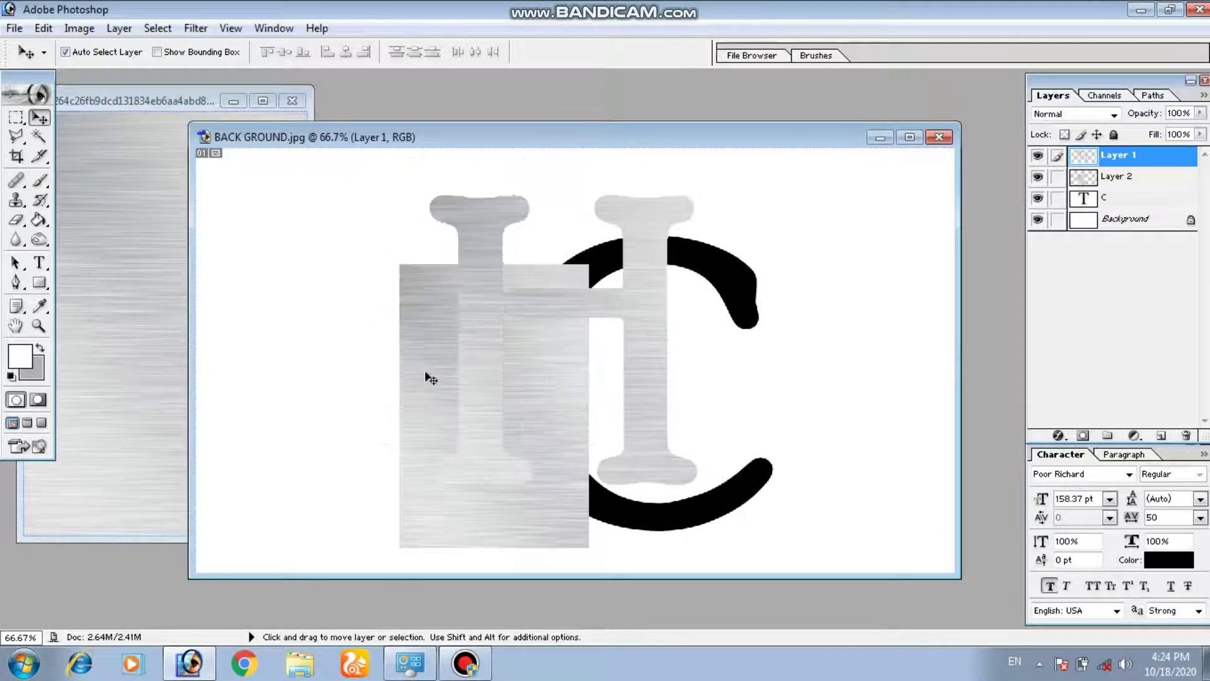
pyautogui.click(66, 51)
pyautogui.moveTo(422, 373); pyautogui.dragTo(356, 347)
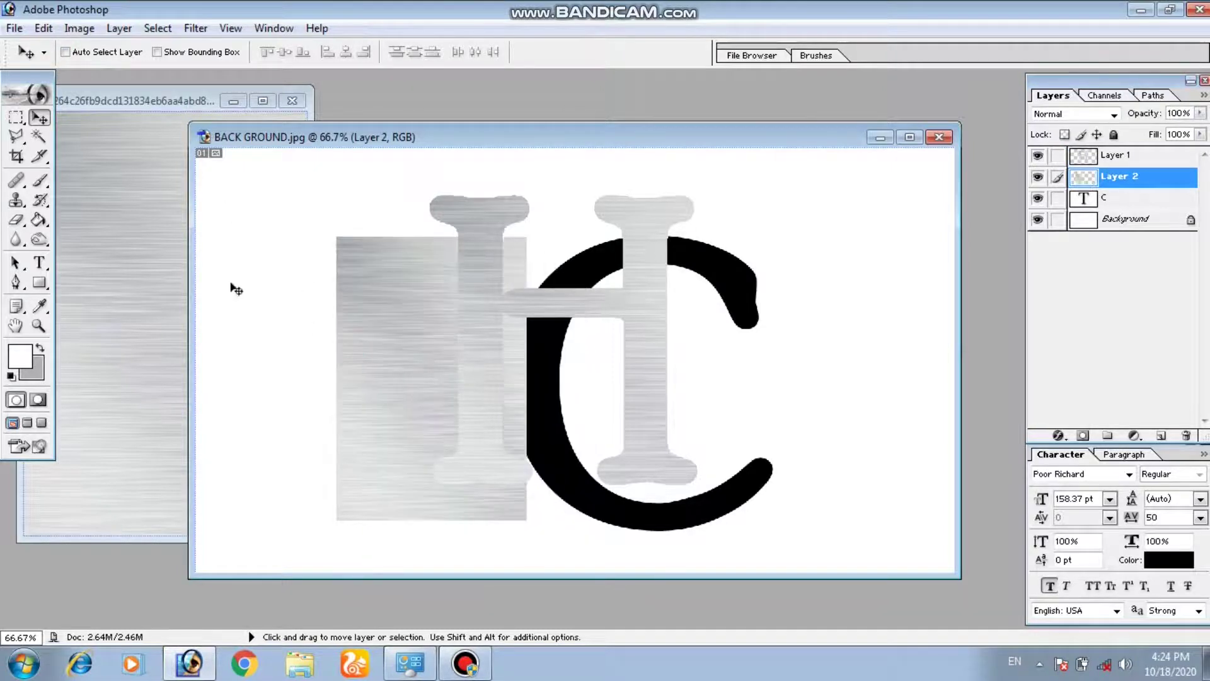
# Close the texture image and maximize the BACK GROUND document
pyautogui.click(138, 242)
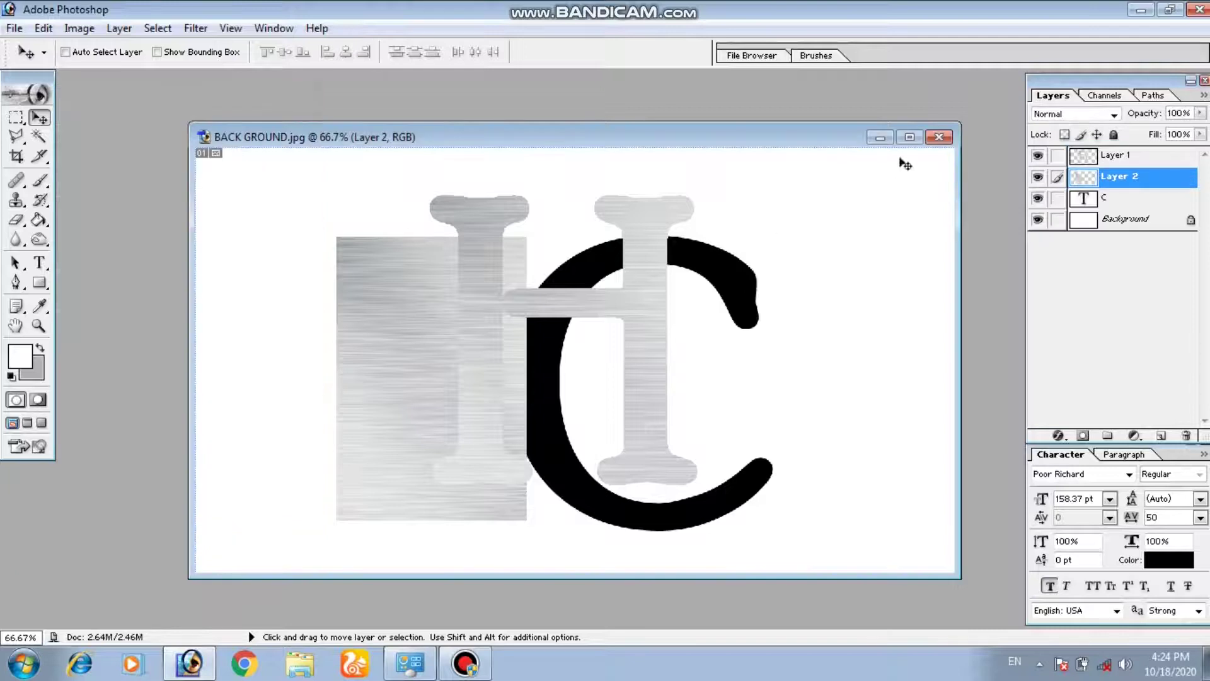
pyautogui.click(909, 137)
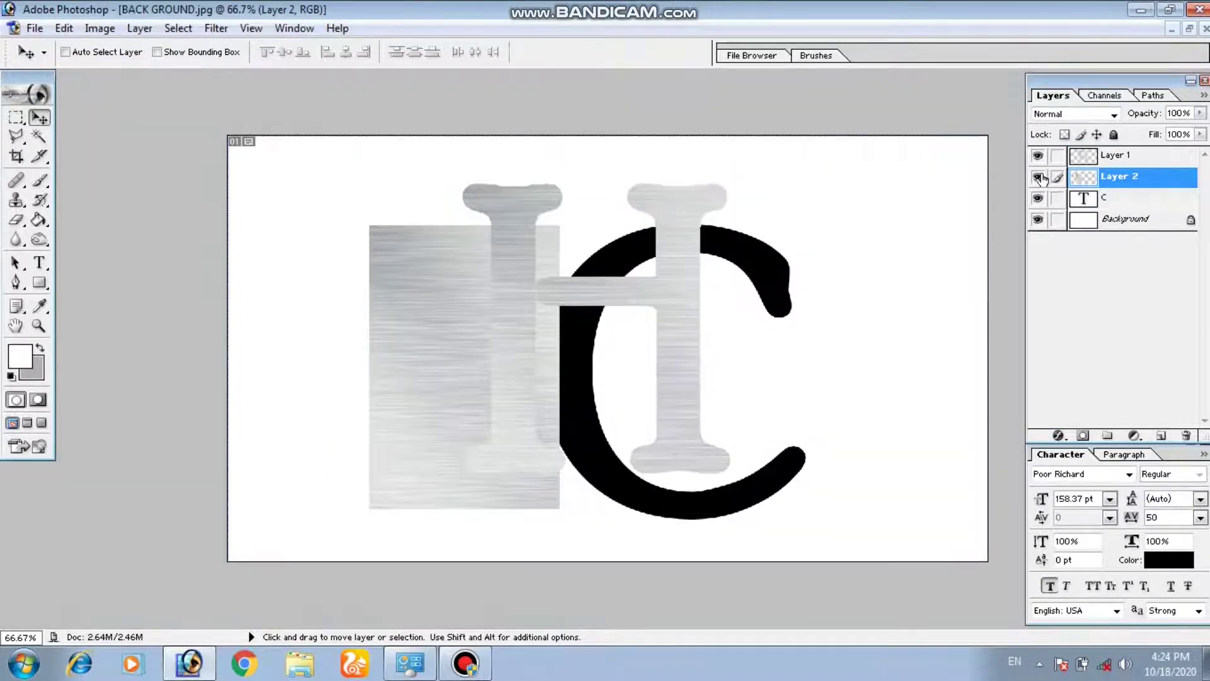
# Hide the metal H and enlarge the new metal layer to about 145% width and 136% height, positioned over the whole C
pyautogui.click(1038, 155)
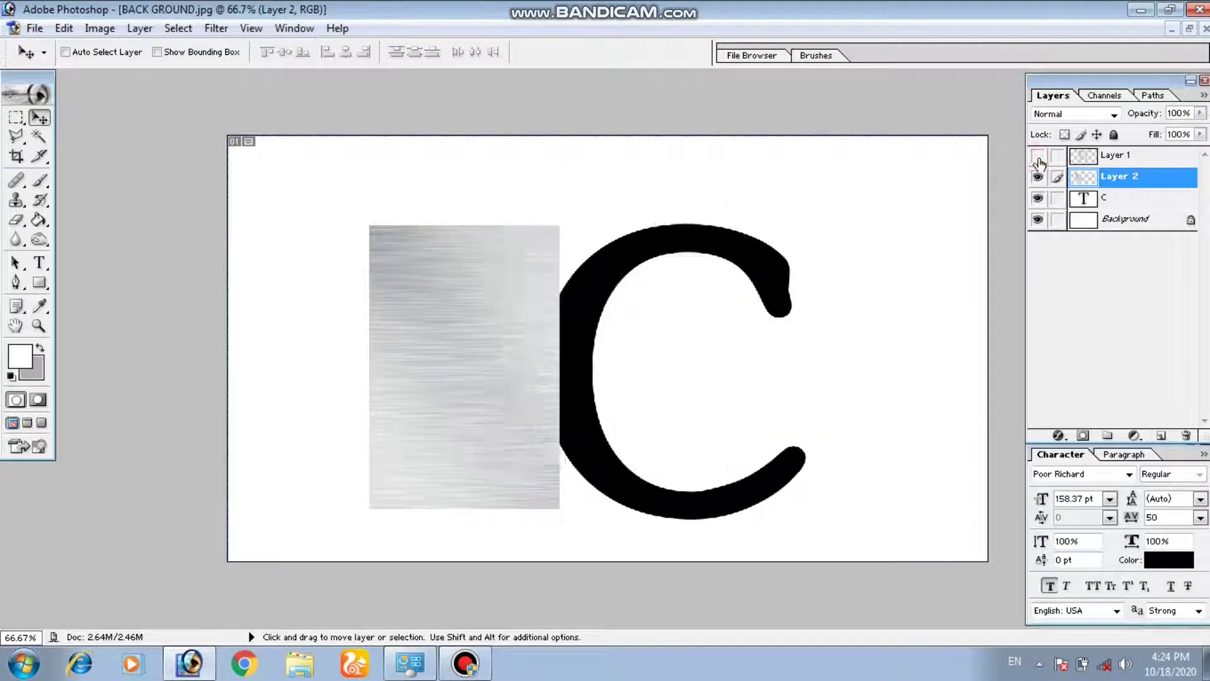
pyautogui.click(1122, 203)
pyautogui.keyDown('ctrl'); pyautogui.click(432, 321); pyautogui.keyUp('ctrl')
pyautogui.moveTo(432, 322); pyautogui.dragTo(638, 299)
pyautogui.hotkey('ctrl', 't')
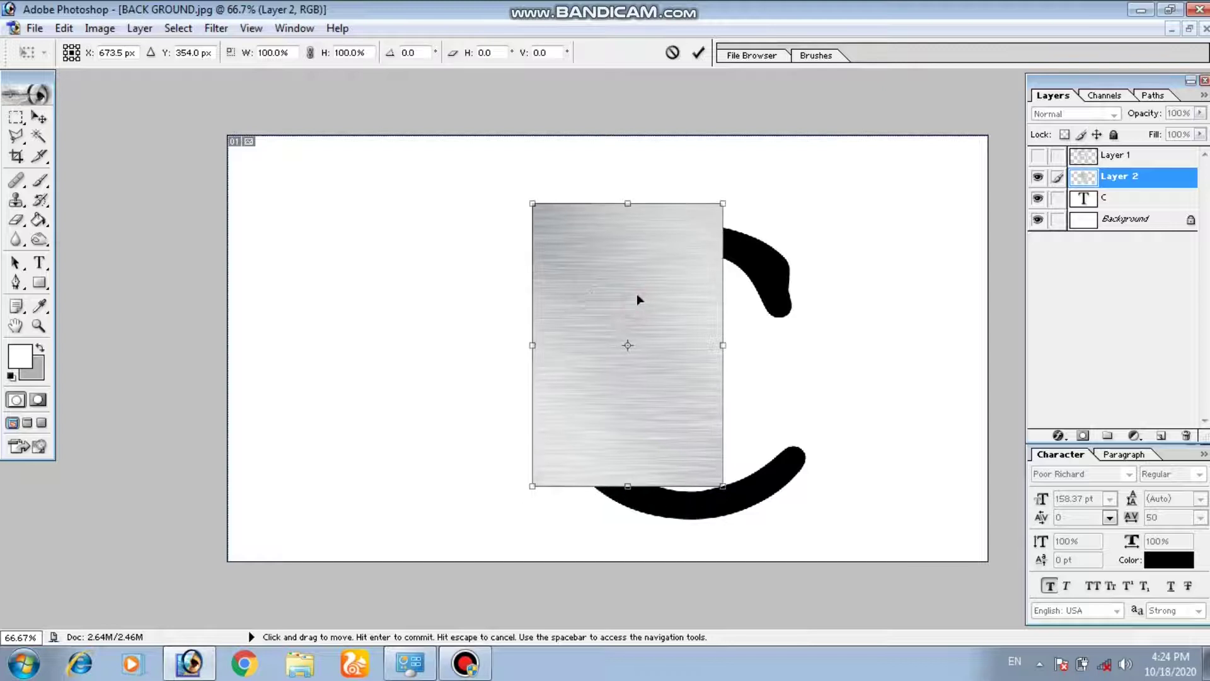
pyautogui.moveTo(723, 486); pyautogui.dragTo(784, 484)
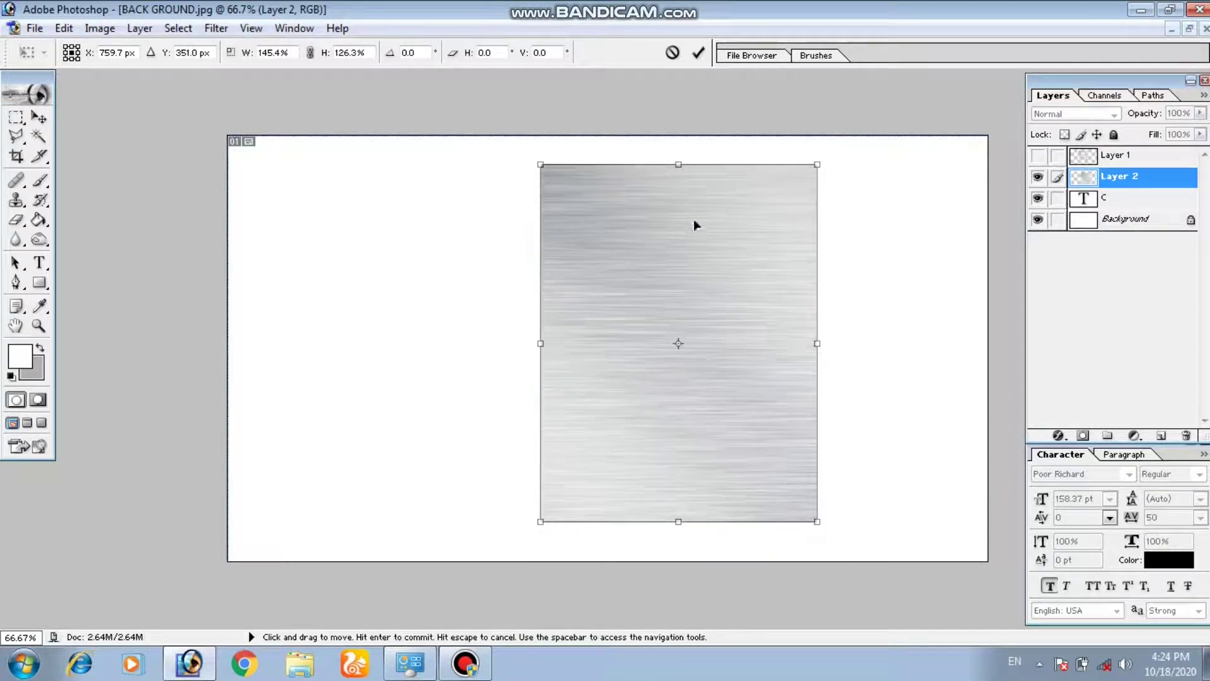
pyautogui.moveTo(678, 165); pyautogui.dragTo(678, 136)
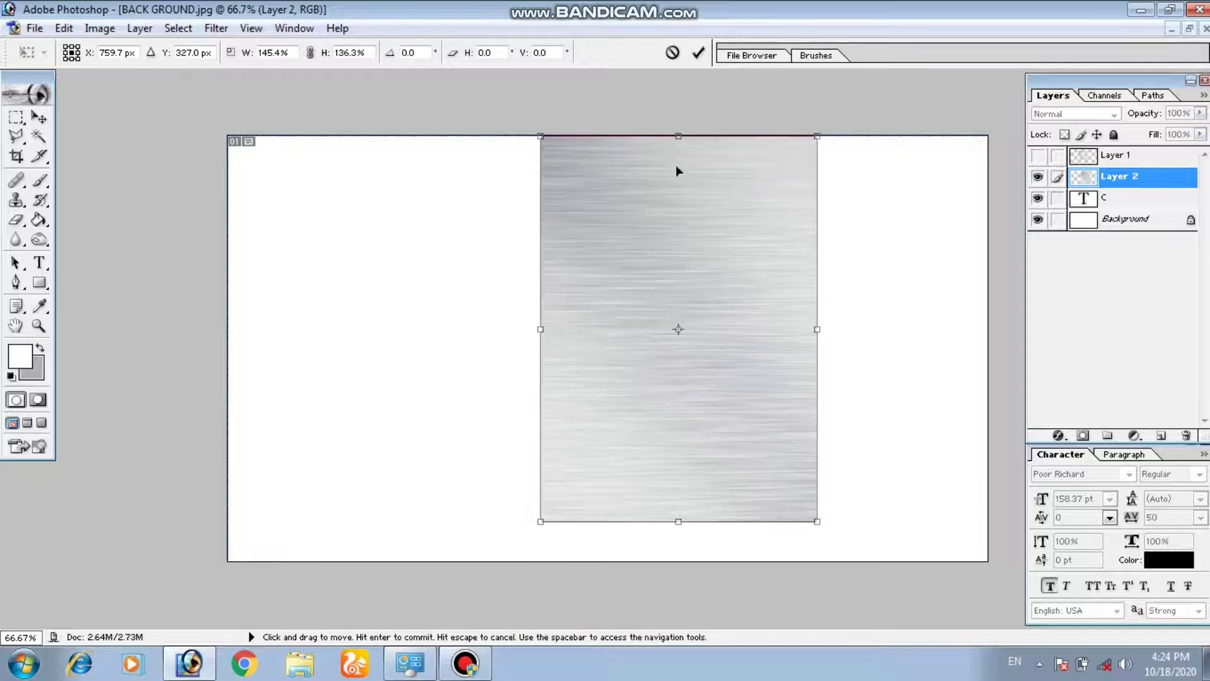
pyautogui.press('Return')
pyautogui.moveTo(683, 324); pyautogui.dragTo(678, 342)
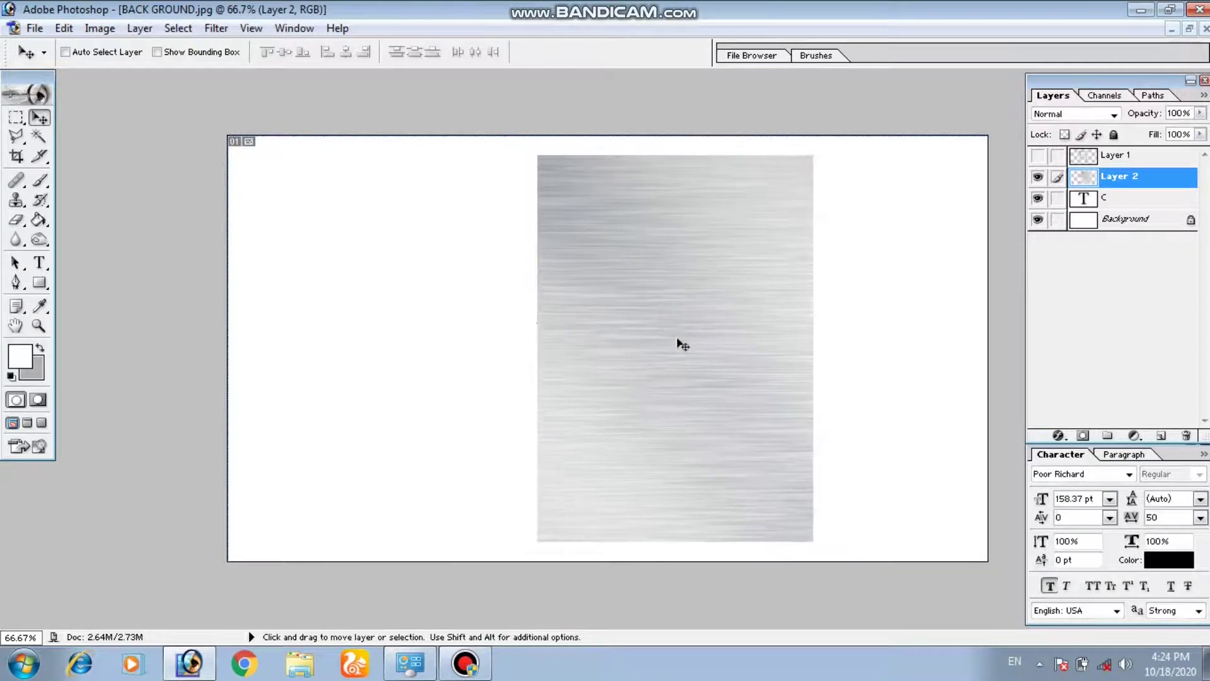
# Hide the second metal layer and select the black C shape on its text layer with the Magic Wand
pyautogui.click(1118, 200)
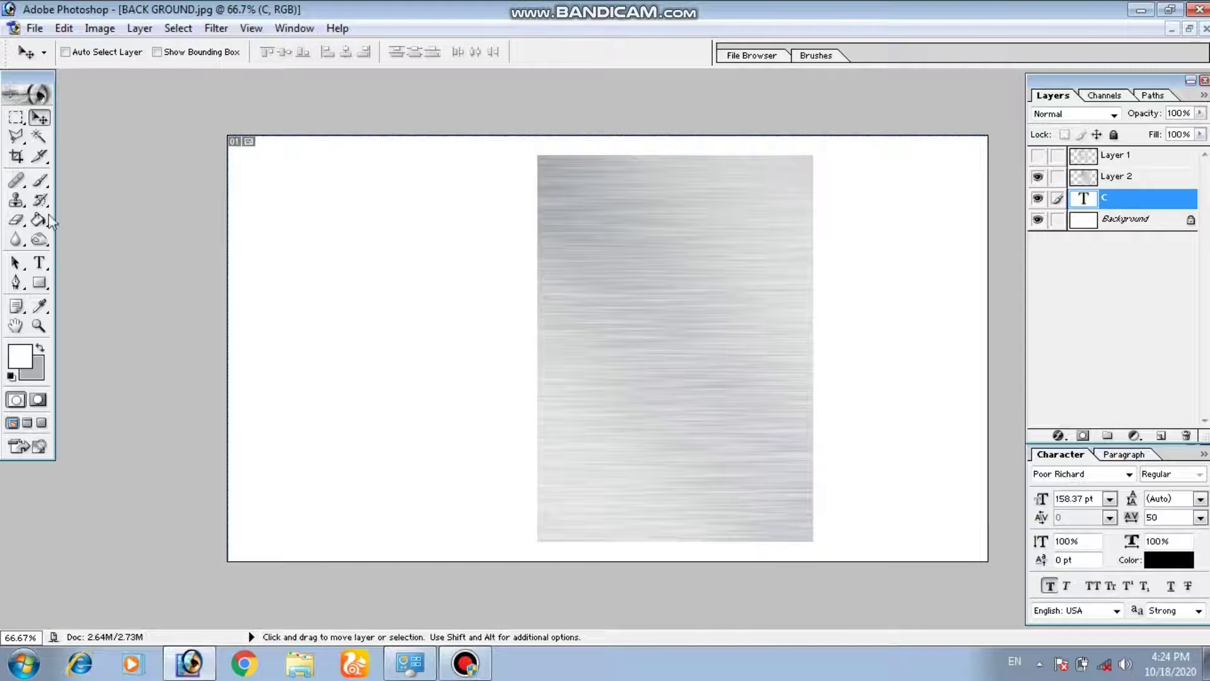
pyautogui.click(39, 135)
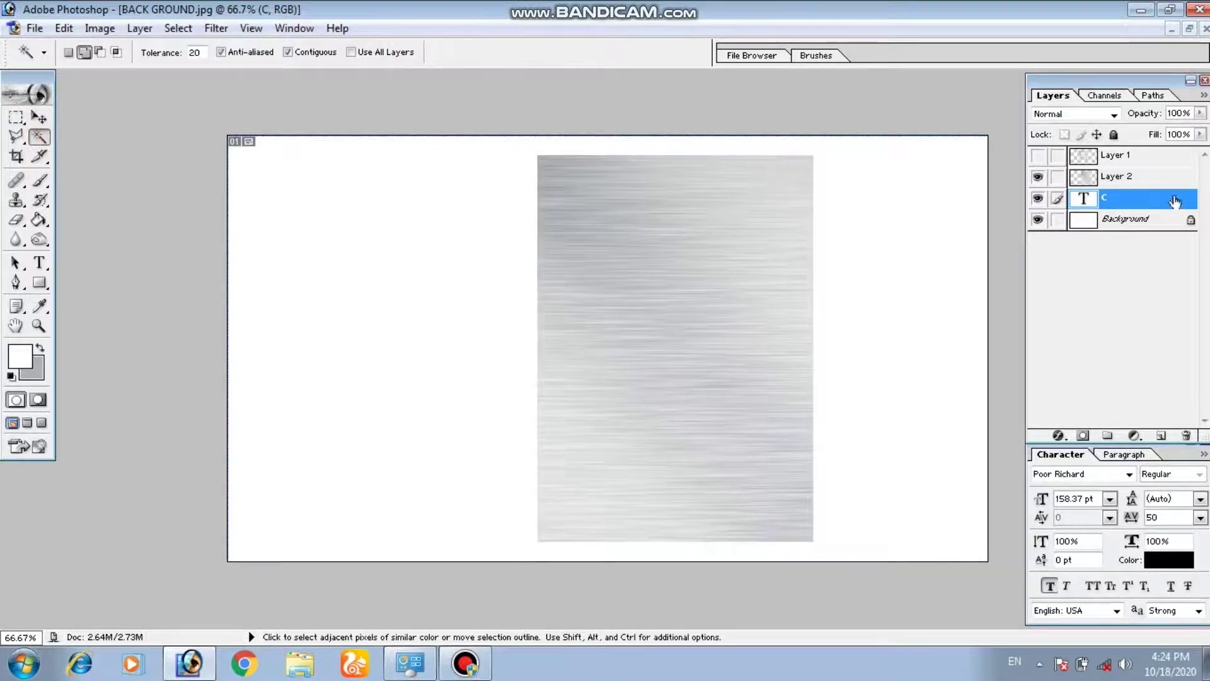
pyautogui.click(1037, 176)
pyautogui.click(587, 319)
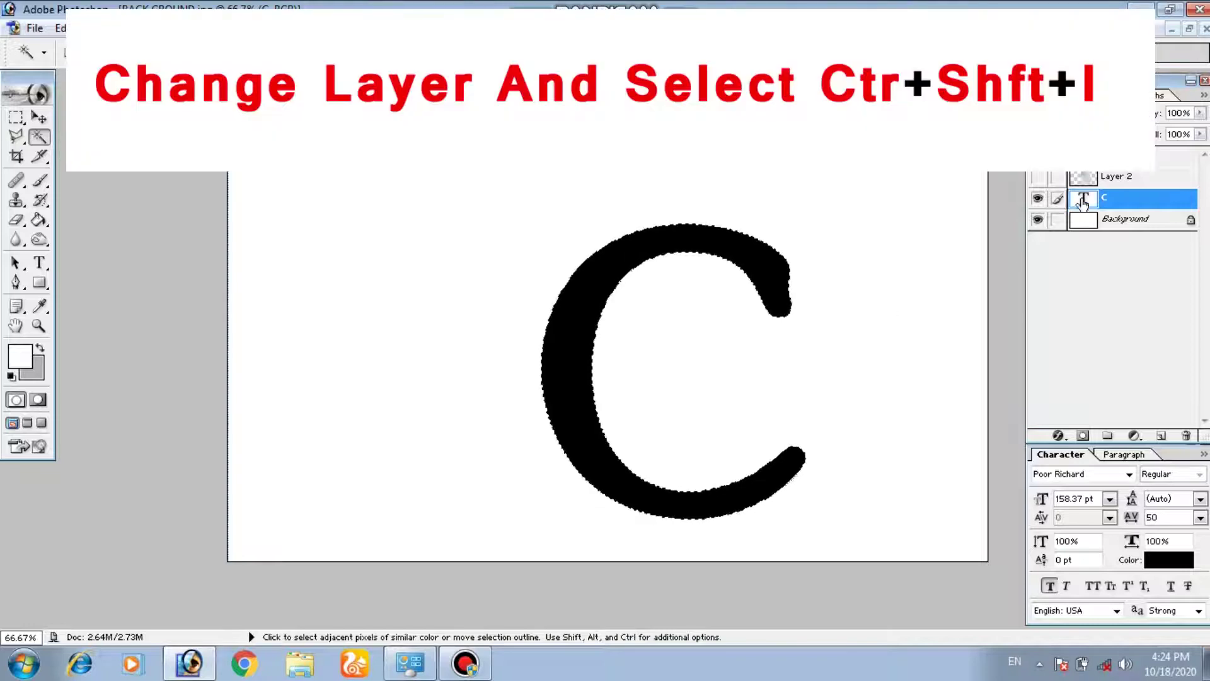
# On Layer 2, invert the C-shaped selection and cut away the metal texture outside the letter
pyautogui.click(1111, 181)
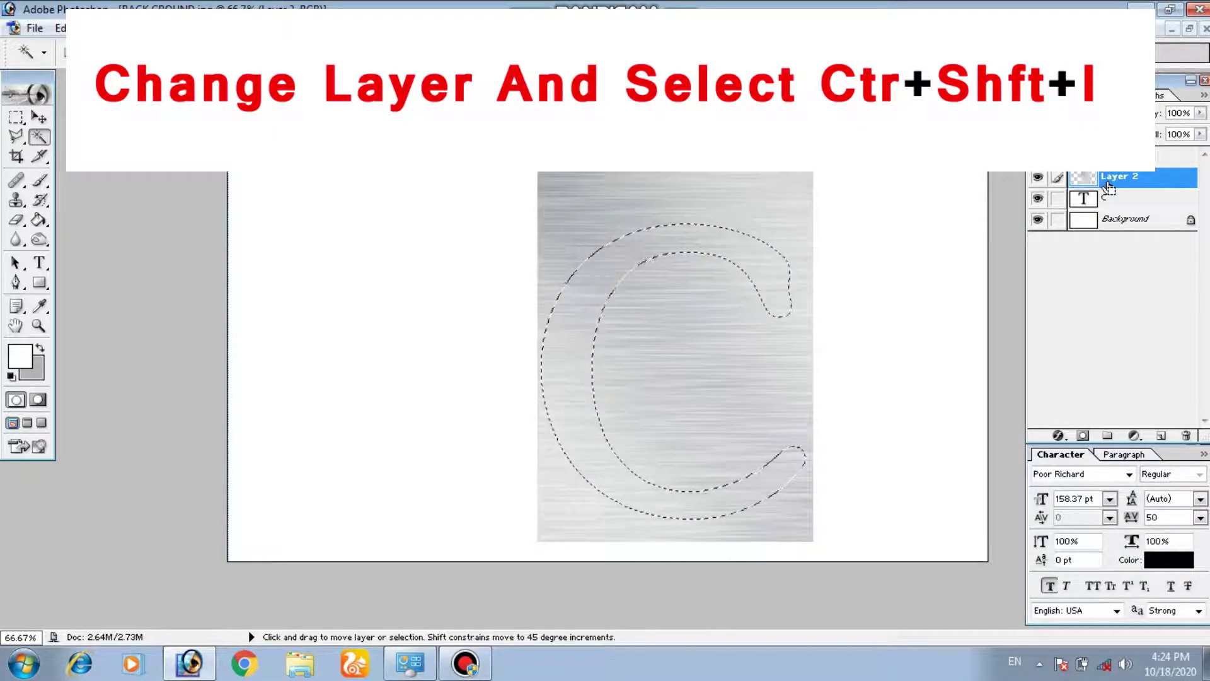
pyautogui.hotkey('ctrl', 'shift', 'i')
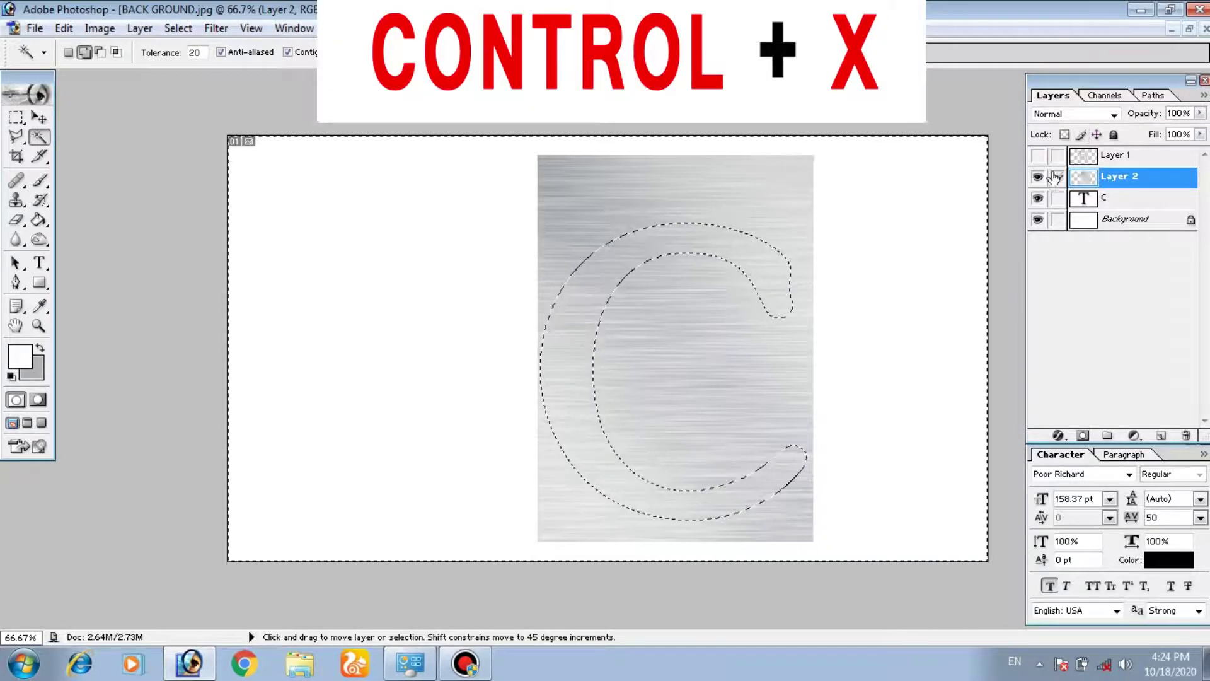
pyautogui.hotkey('ctrl', 'x')
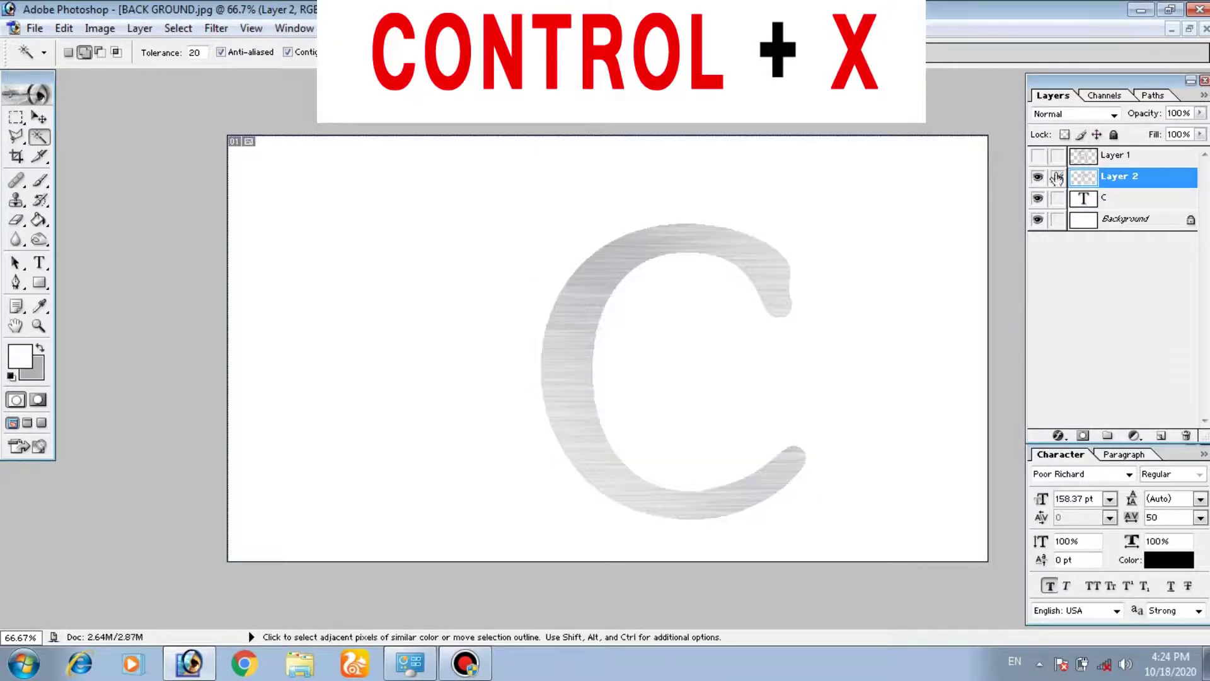
# Delete the C text layer and make the metal H layer visible again
pyautogui.click(1117, 201)
pyautogui.click(1186, 435)
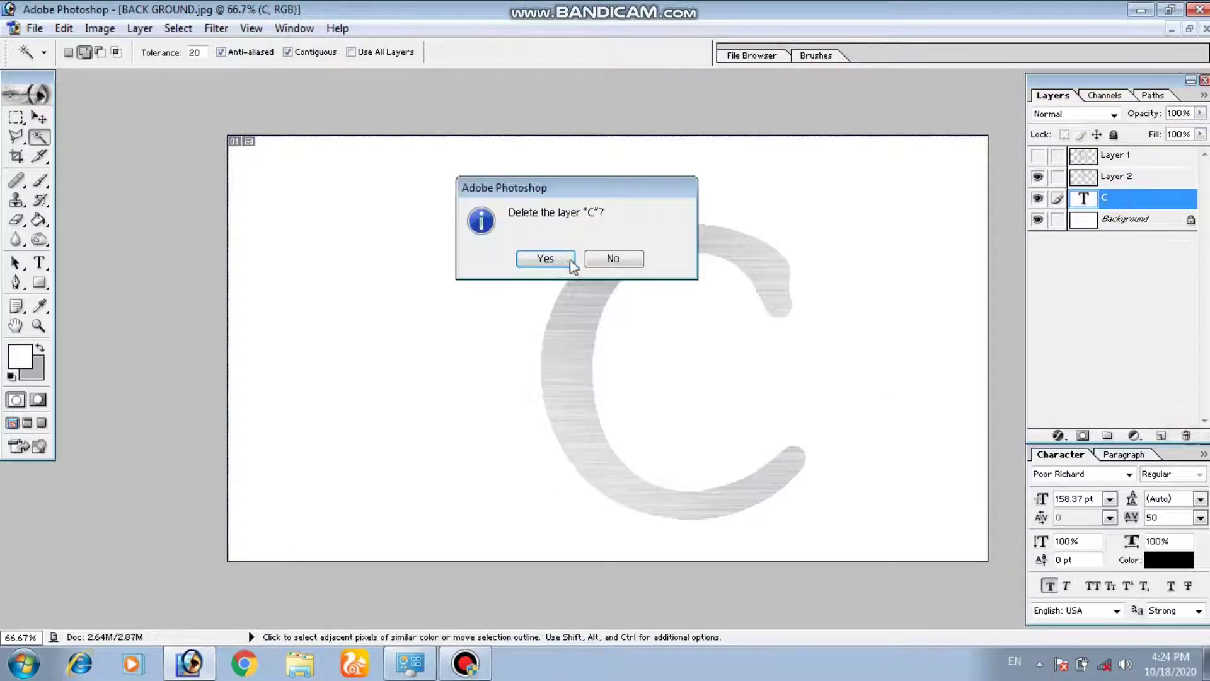
pyautogui.click(552, 260)
pyautogui.click(1037, 156)
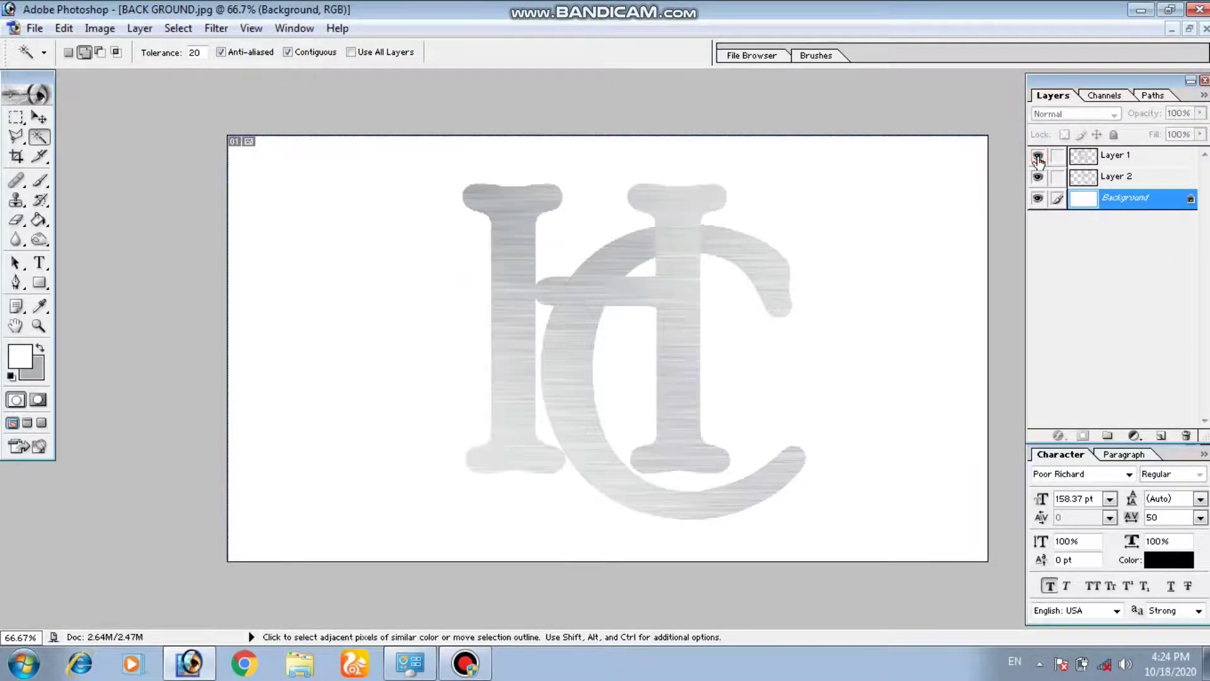
# Move the metal H on Layer 1 beneath the metal C on Layer 2 in the layer order
pyautogui.click(1122, 161)
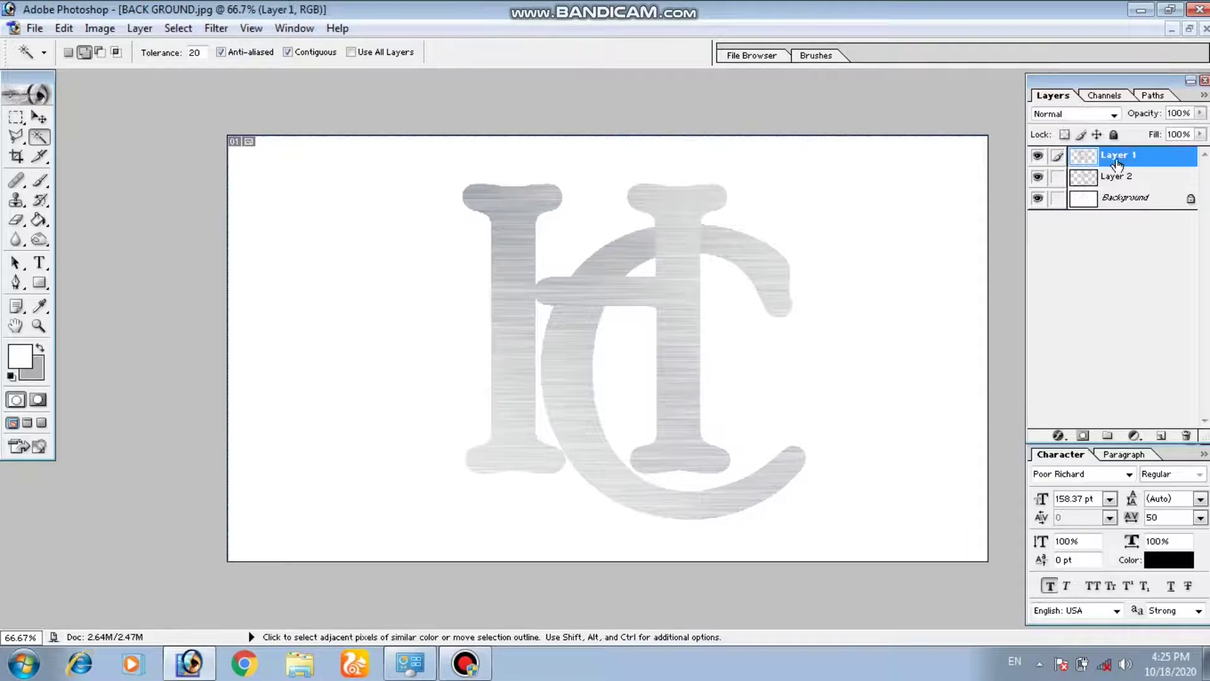
pyautogui.click(1037, 156)
pyautogui.click(1037, 157)
pyautogui.click(1037, 177)
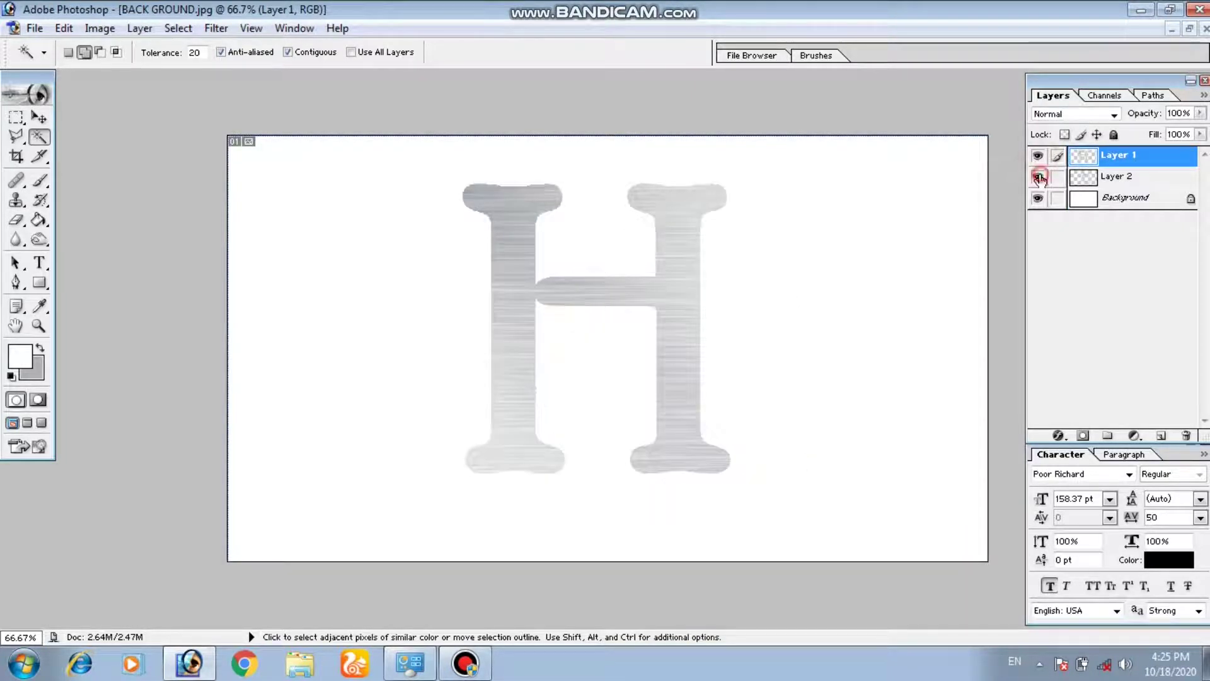
pyautogui.click(1038, 177)
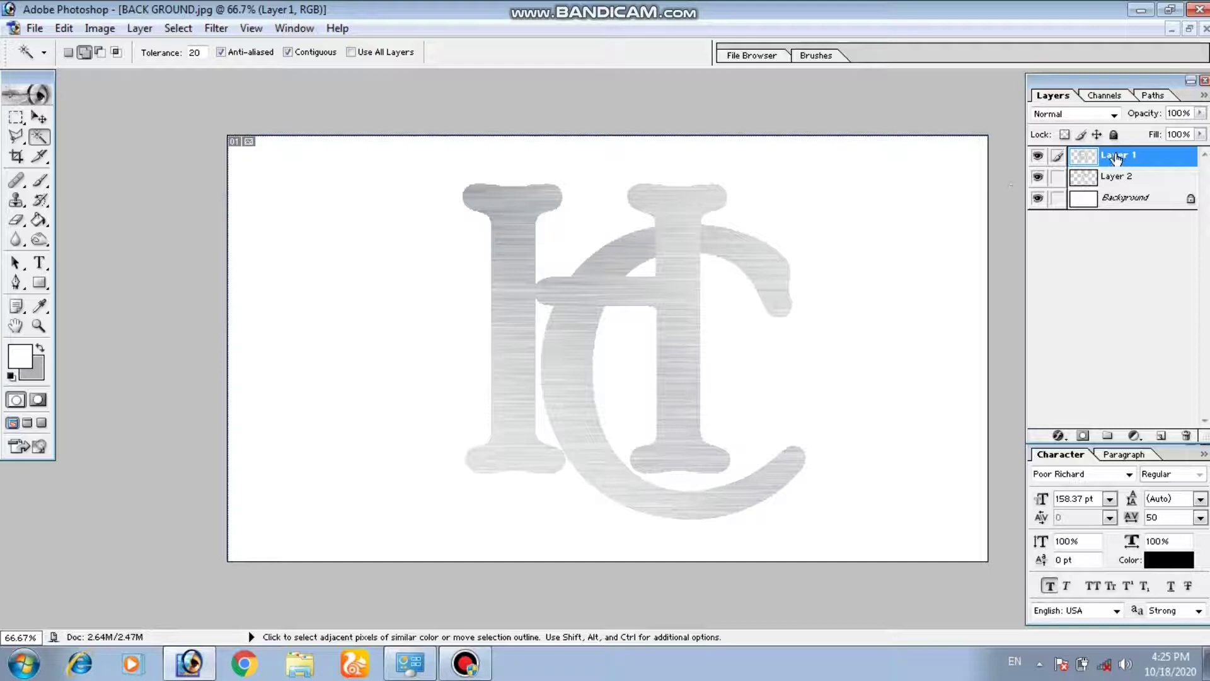
pyautogui.moveTo(1115, 158); pyautogui.dragTo(1123, 187)
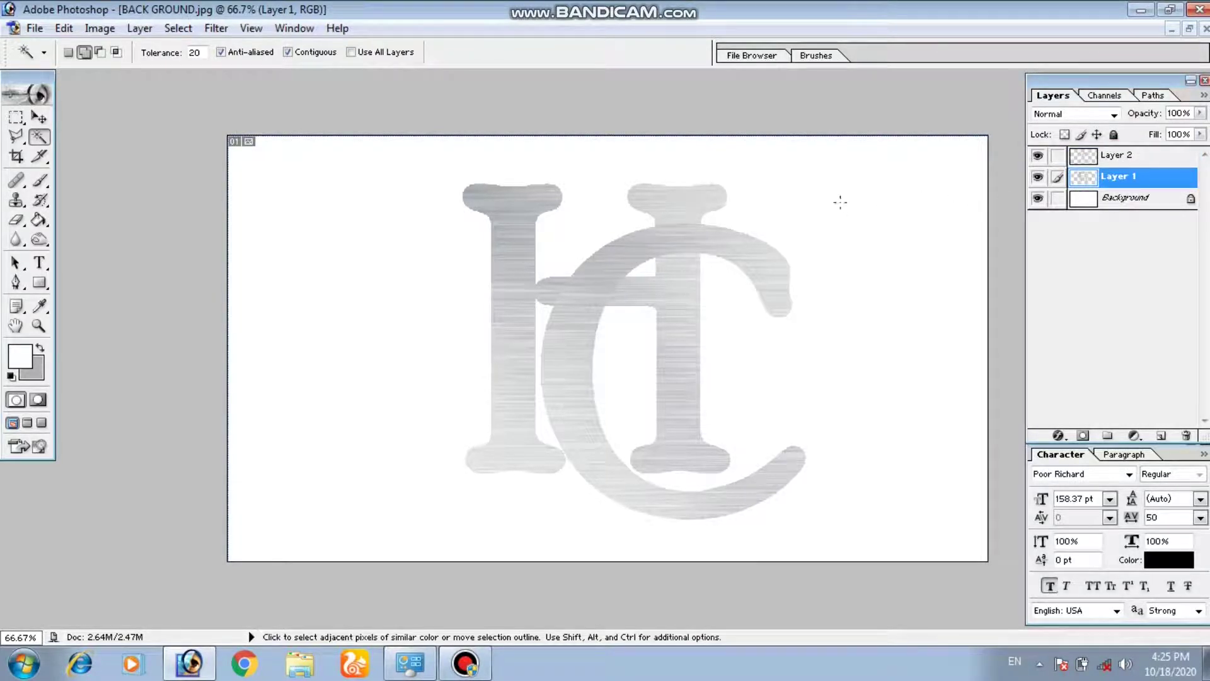
# Outline the overlap of the C's upper arc and the H's right stem with the Polygonal Lasso and cut it from Layer 2
pyautogui.click(16, 137)
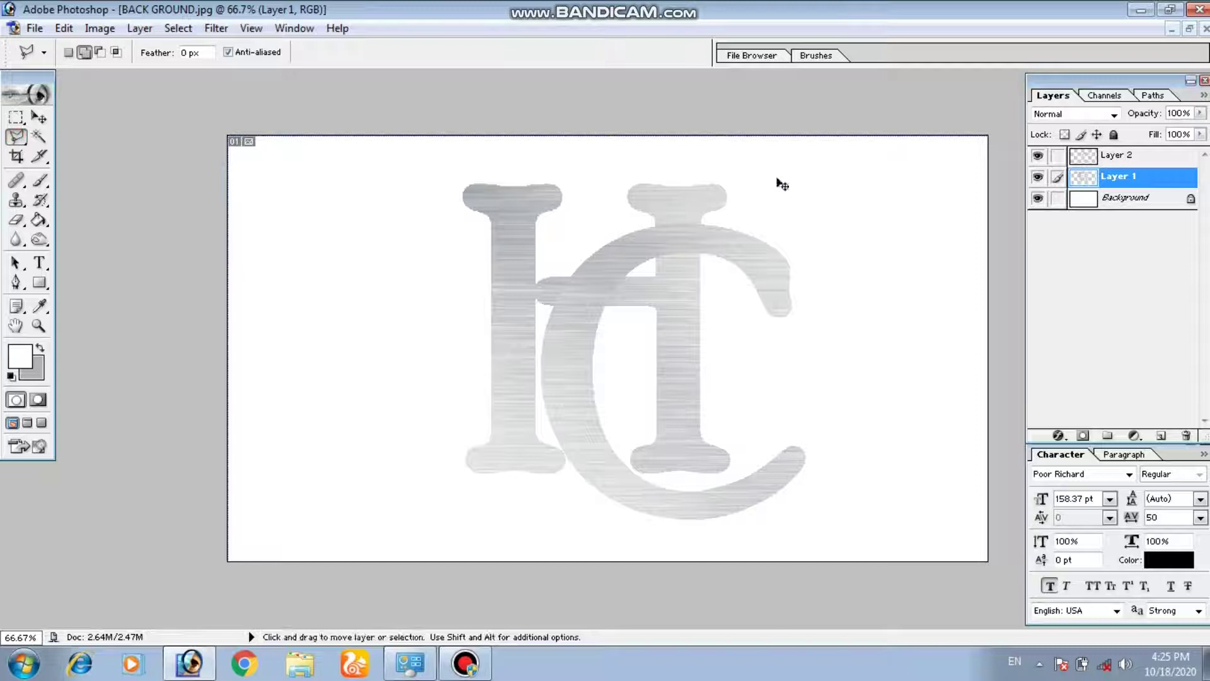
pyautogui.hotkey('ctrl', '+')
pyautogui.hotkey('ctrl', '+')
pyautogui.moveTo(868, 191); pyautogui.dragTo(648, 431)
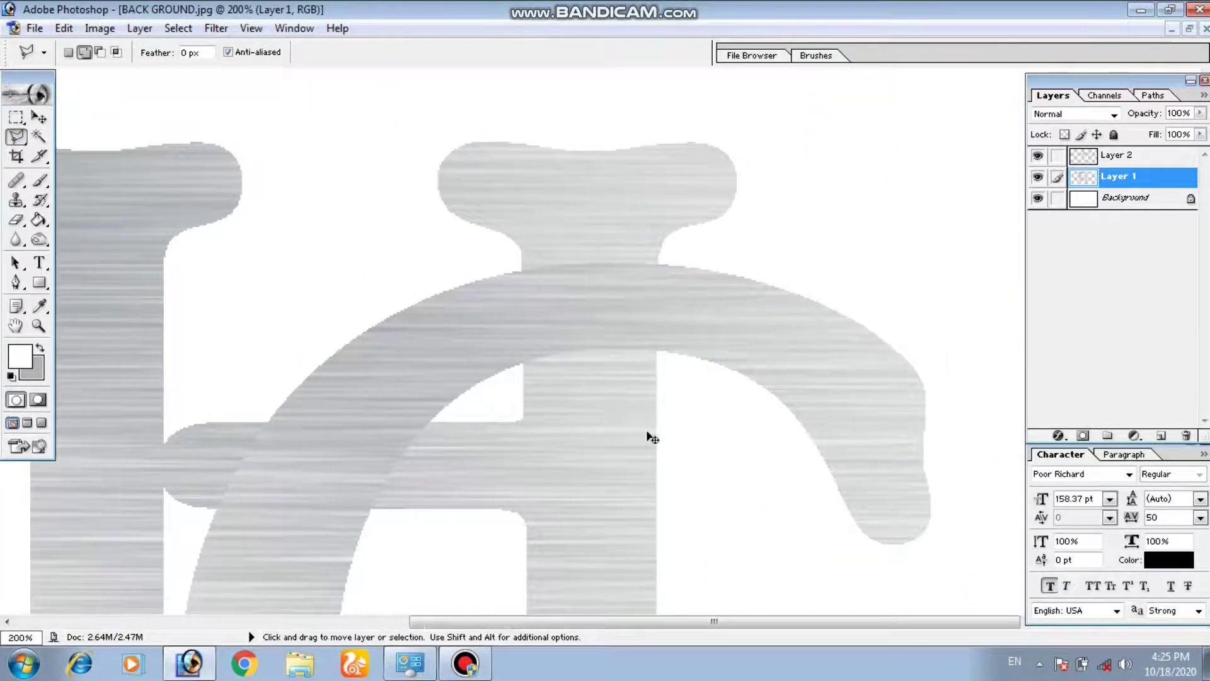
pyautogui.hotkey('ctrl', '+')
pyautogui.moveTo(653, 360); pyautogui.dragTo(587, 332)
pyautogui.hotkey('ctrl', '+')
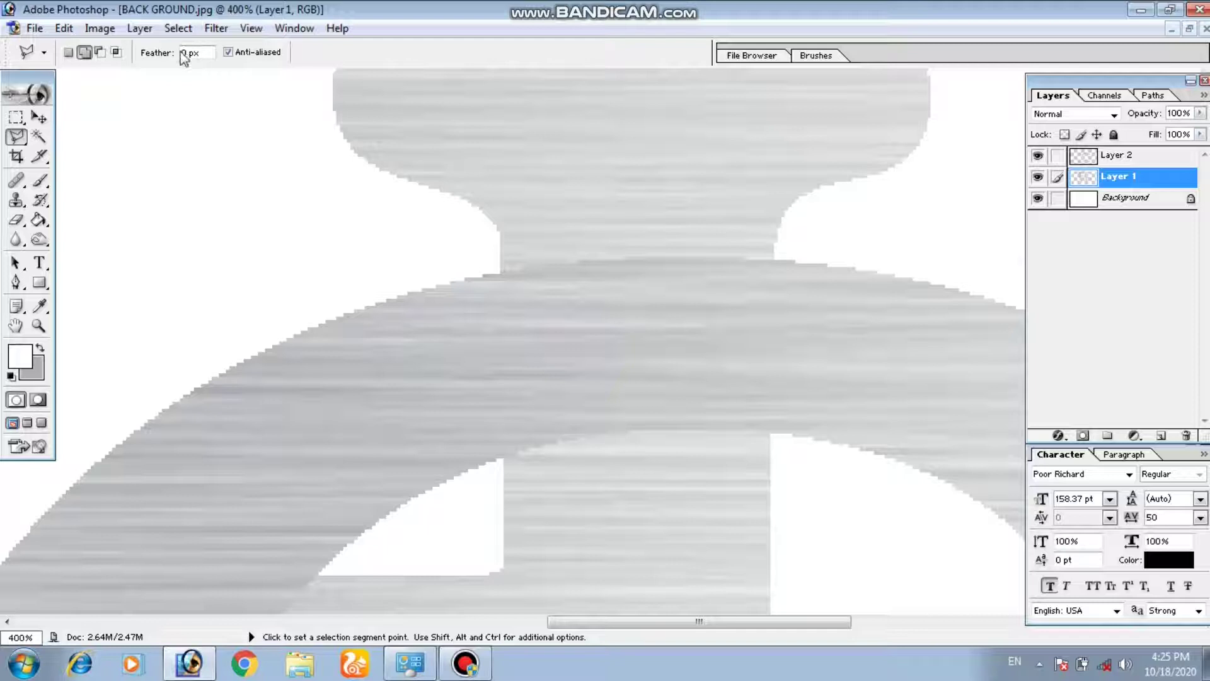
pyautogui.click(500, 260)
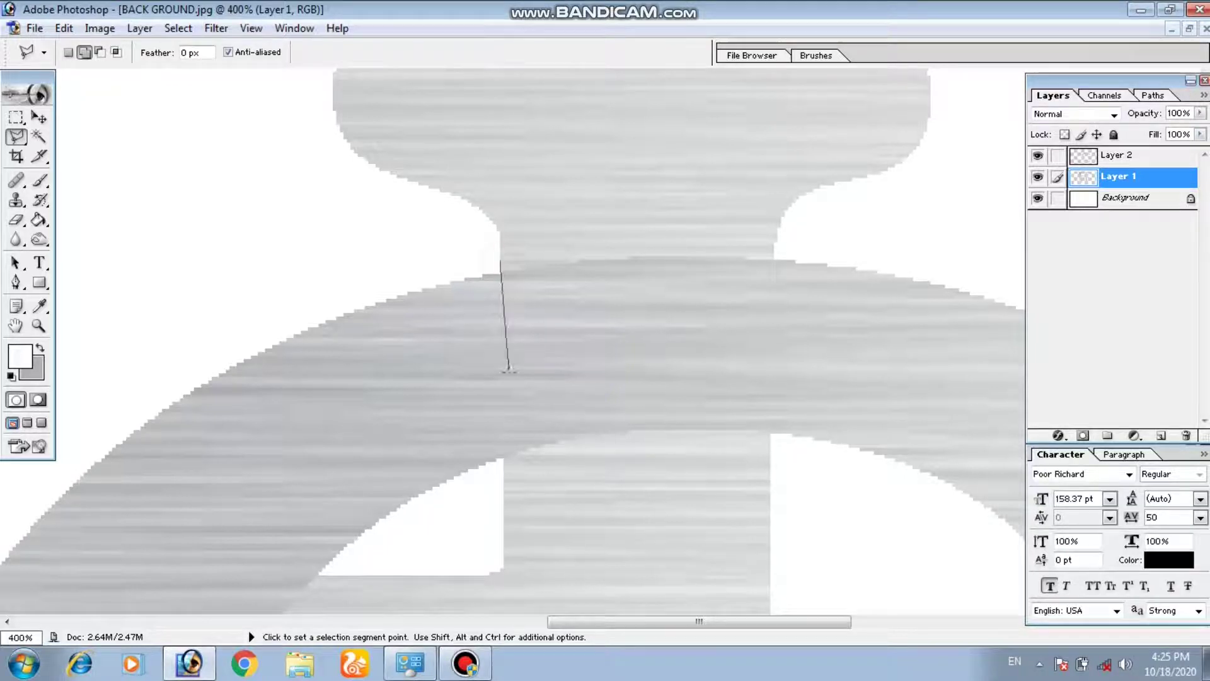
pyautogui.click(504, 493)
pyautogui.click(770, 493)
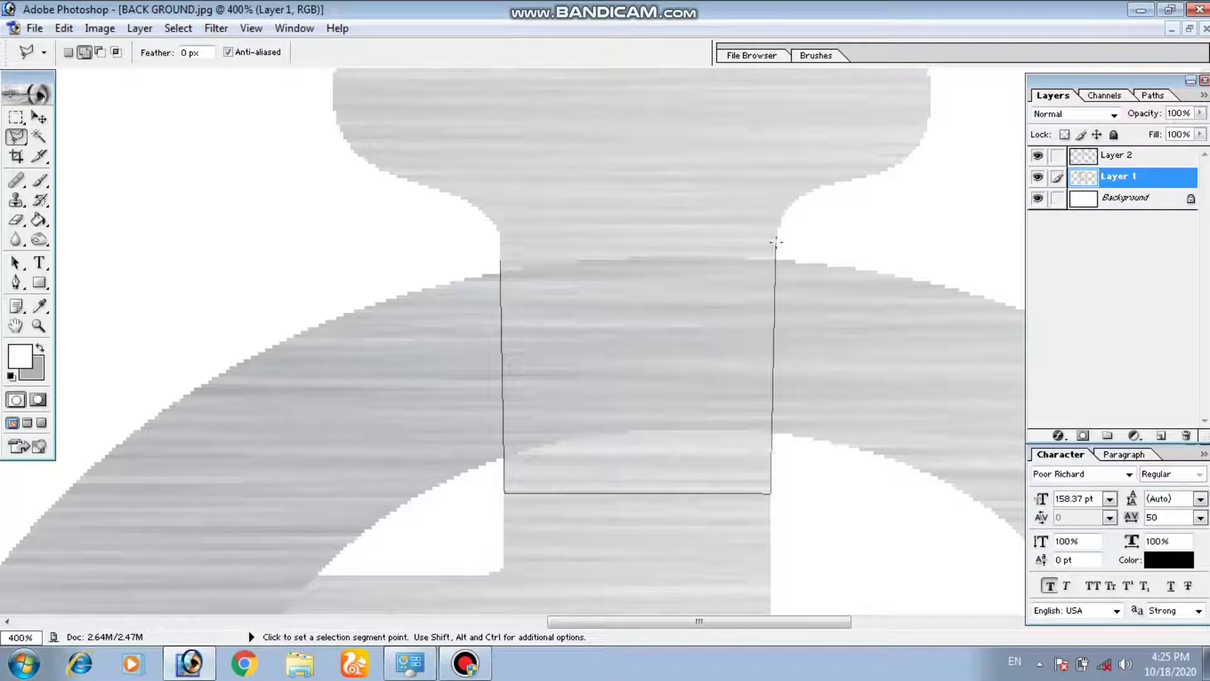
pyautogui.click(773, 241)
pyautogui.click(499, 246)
pyautogui.hotkey('alt', ']')
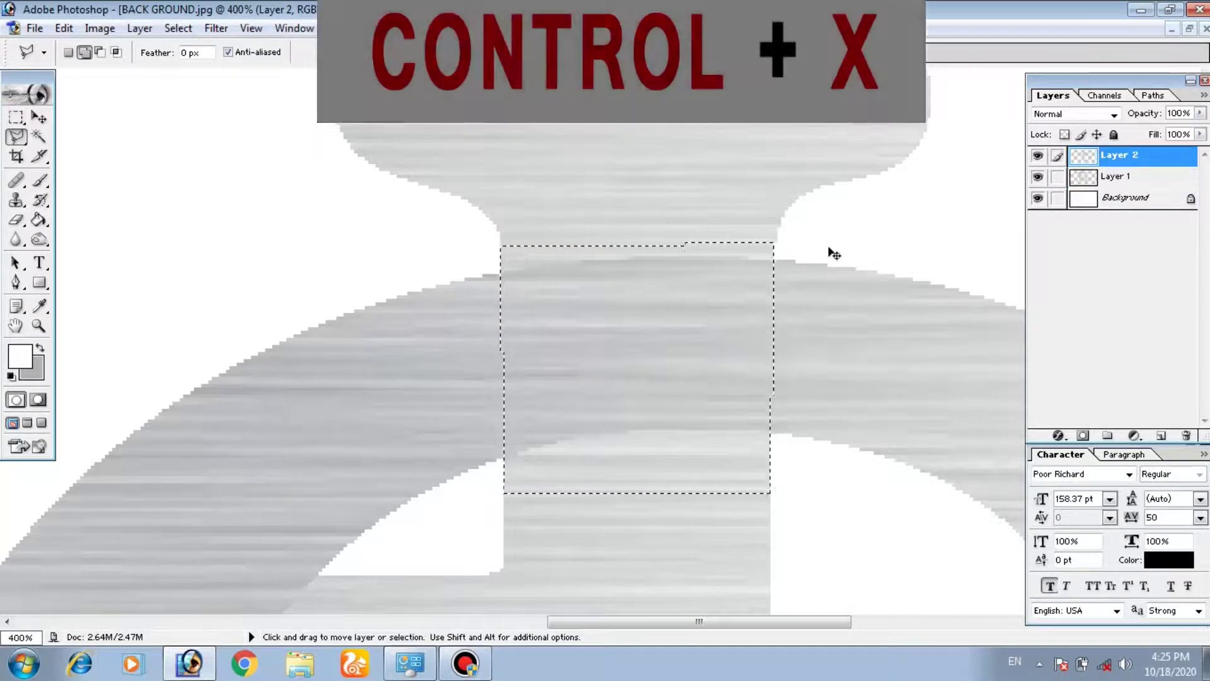
pyautogui.hotkey('ctrl', 'x')
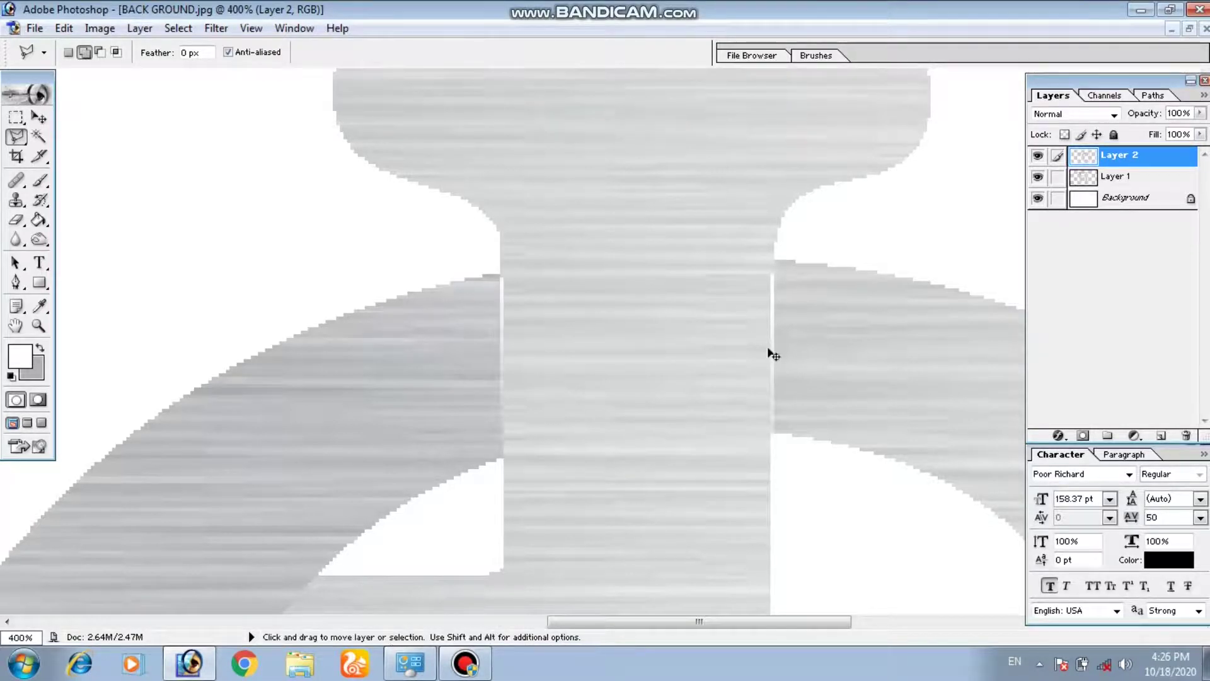
# Make the Background layer active and open the dark-wood-bright-wallpaper-templates image from the ADOBE DESIGN folder
pyautogui.hotkey('ctrl', '-')
pyautogui.hotkey('ctrl', '-')
pyautogui.hotkey('ctrl', '-')
pyautogui.hotkey('ctrl', '-')
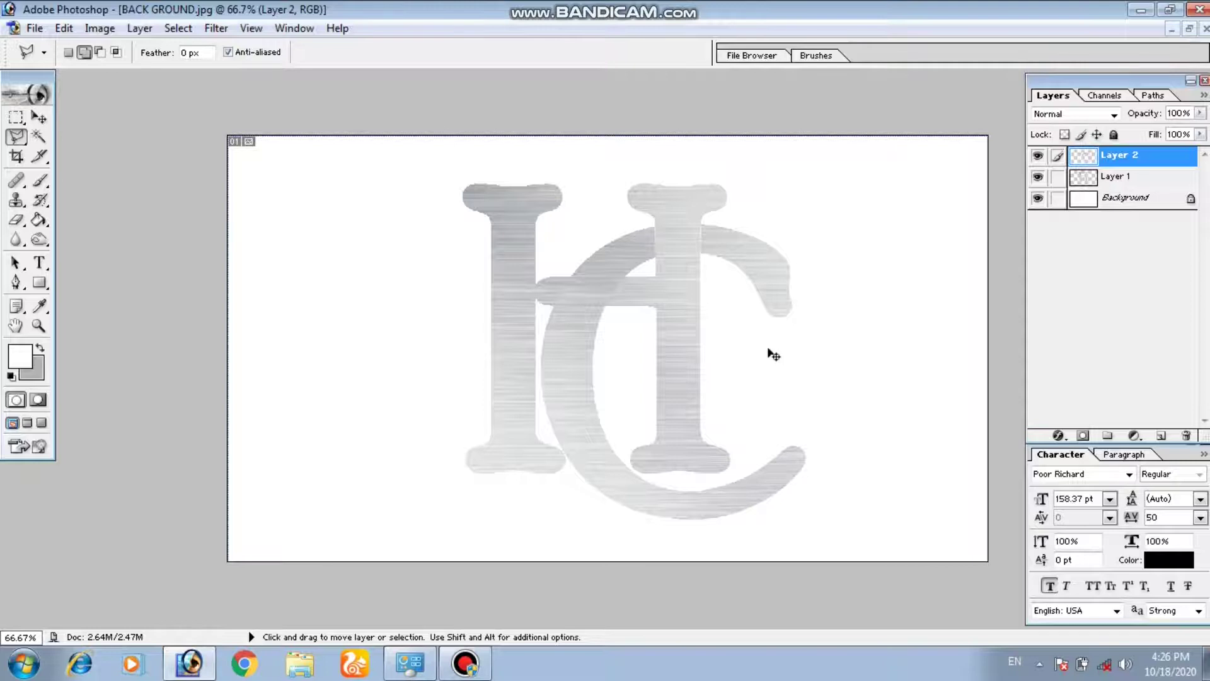
pyautogui.hotkey('ctrl', '+')
pyautogui.hotkey('ctrl', '-')
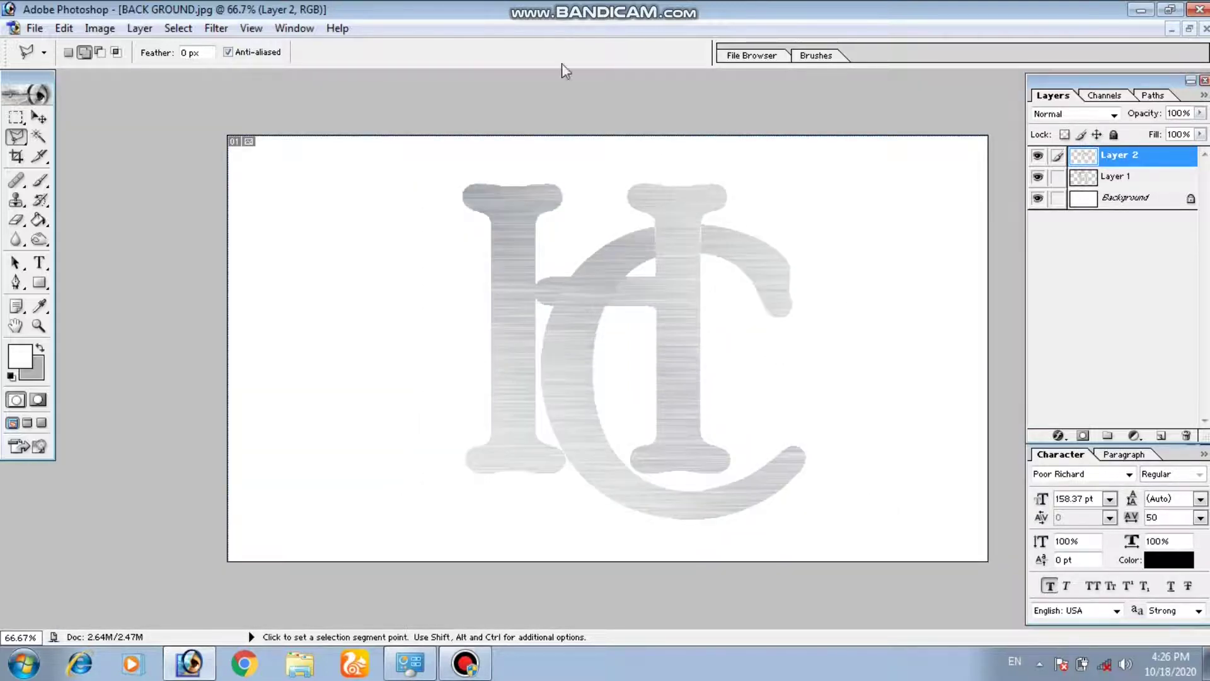
pyautogui.click(38, 118)
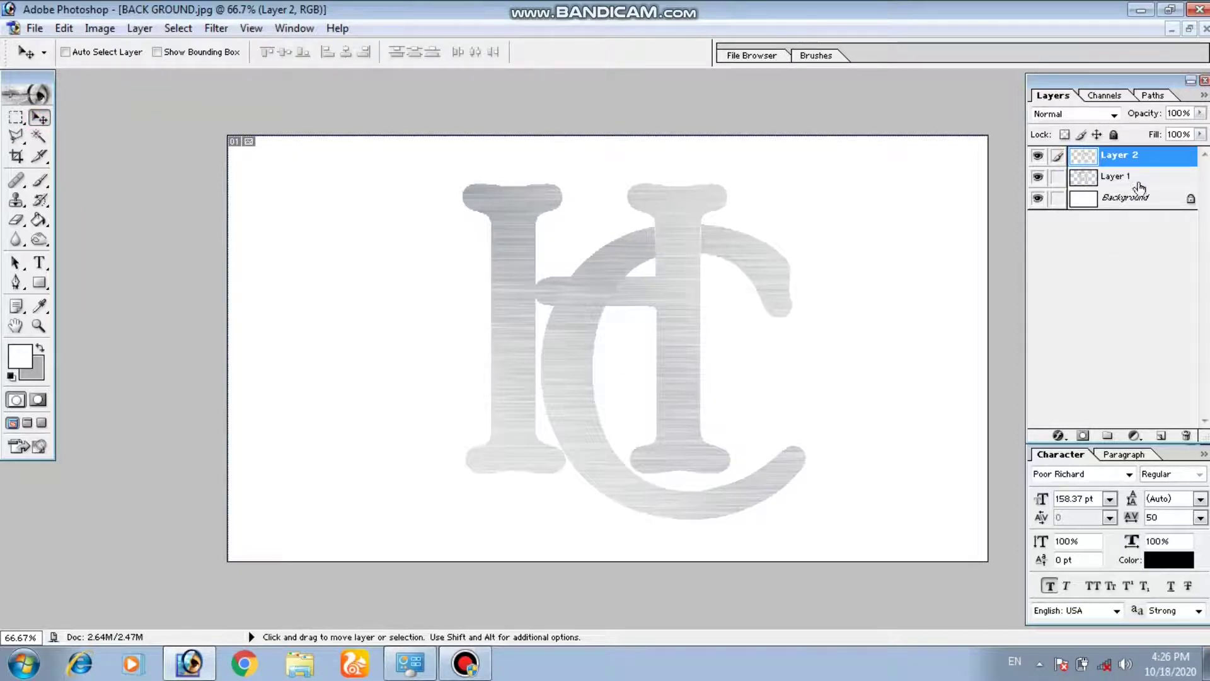
pyautogui.click(1128, 198)
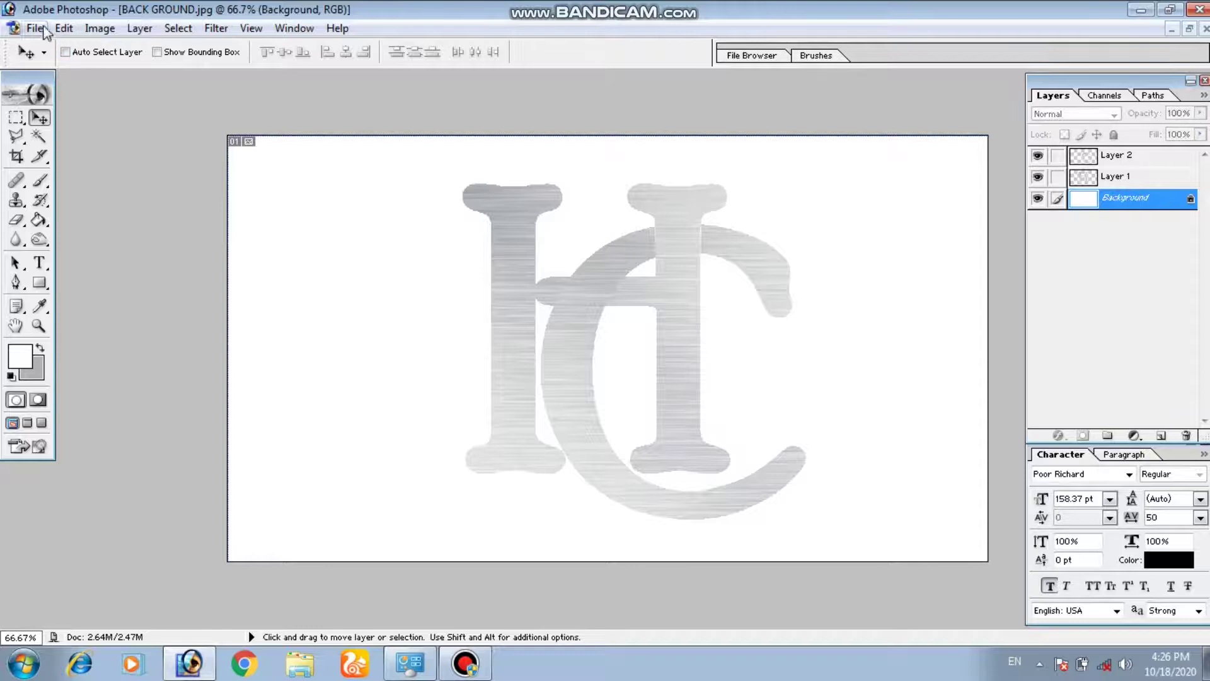
pyautogui.click(35, 28)
pyautogui.click(58, 69)
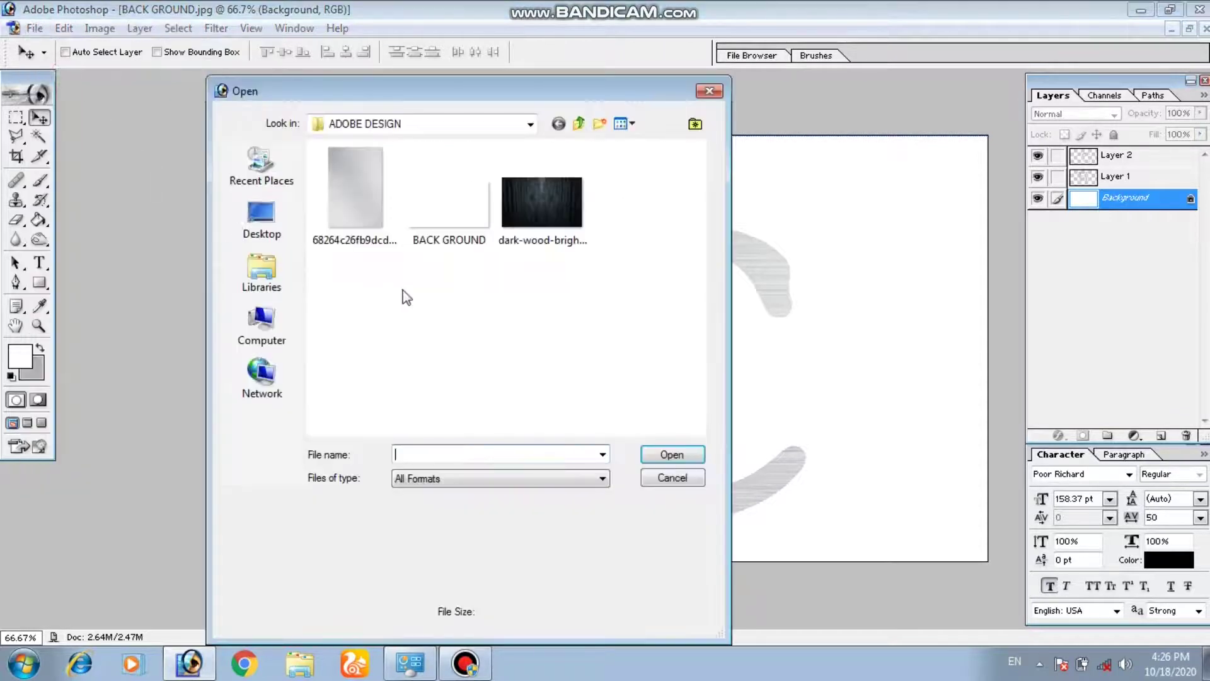
pyautogui.click(543, 214)
pyautogui.click(674, 454)
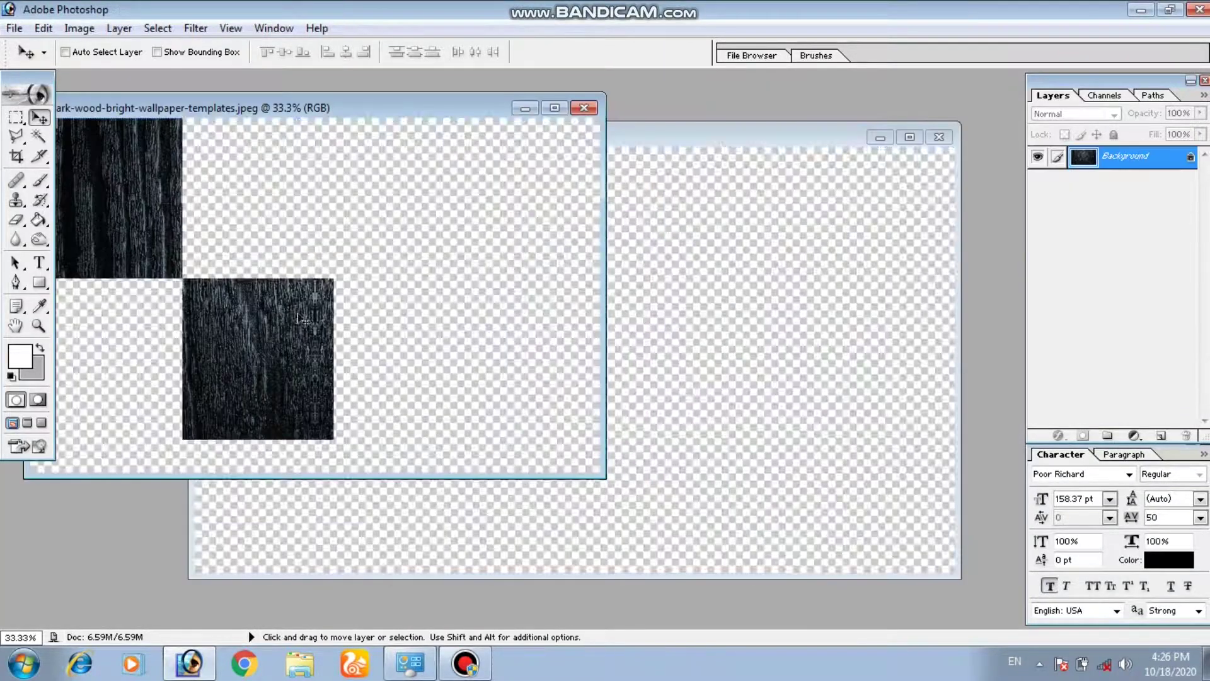
# Copy the dark wood image into BACK GROUND.jpg behind the letters, close the wood file and maximize the document
pyautogui.moveTo(230, 259); pyautogui.dragTo(687, 373)
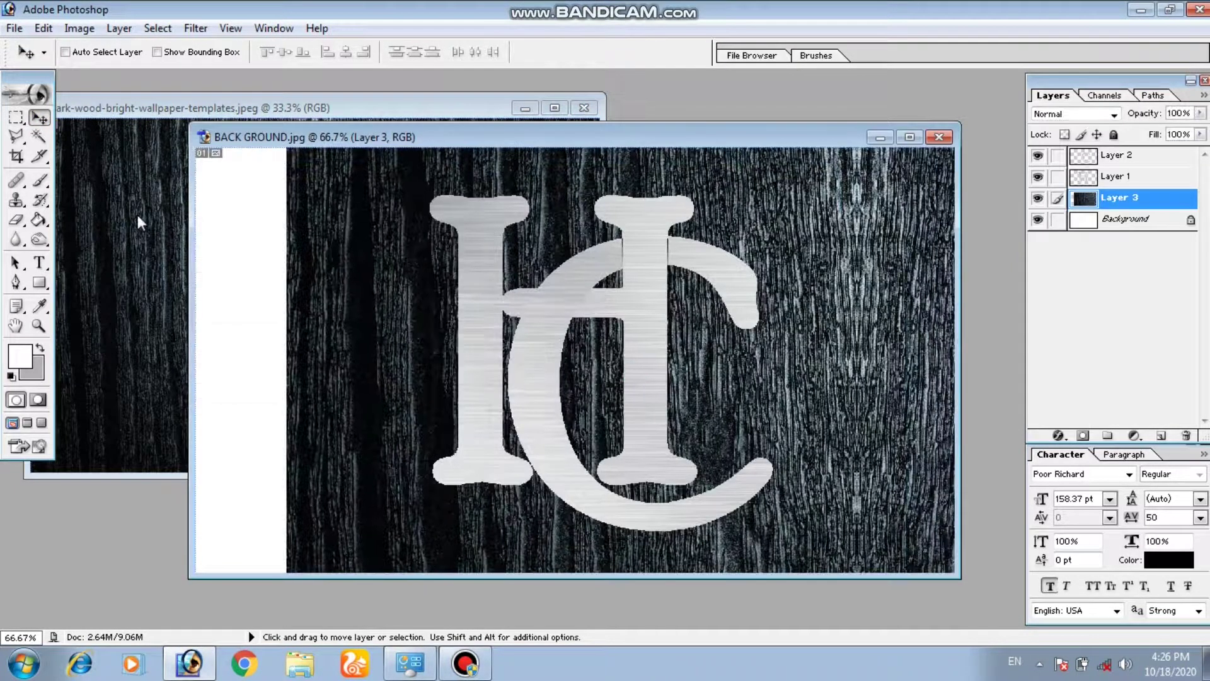
pyautogui.click(136, 211)
pyautogui.click(583, 109)
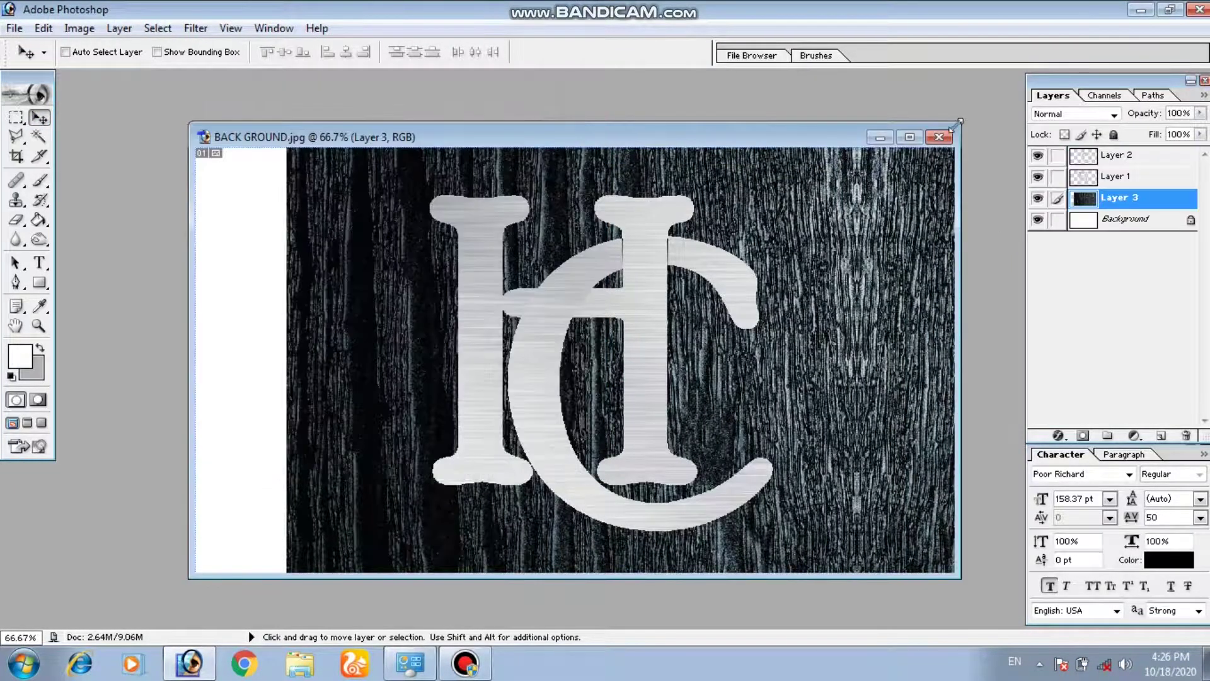
pyautogui.click(911, 138)
# Position the wood layer over the whole canvas and scale it to about 68% width and 60% height
pyautogui.moveTo(837, 290); pyautogui.dragTo(813, 358)
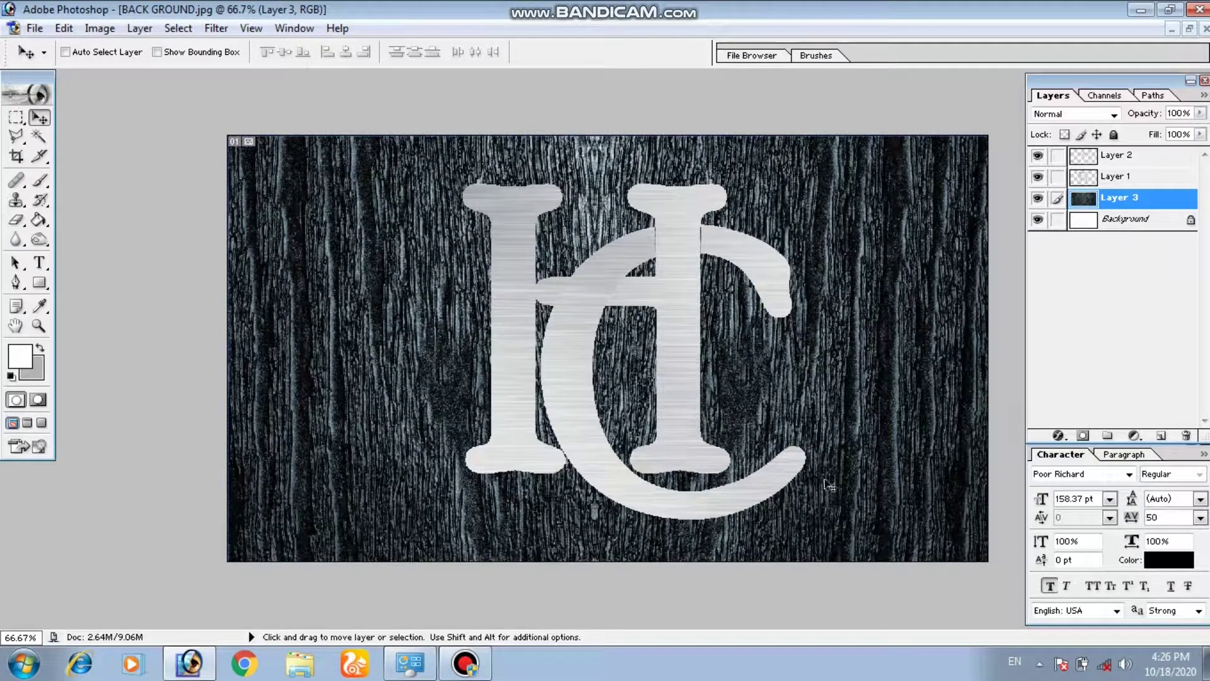
pyautogui.moveTo(801, 356); pyautogui.dragTo(804, 338)
pyautogui.hotkey('ctrl', 't')
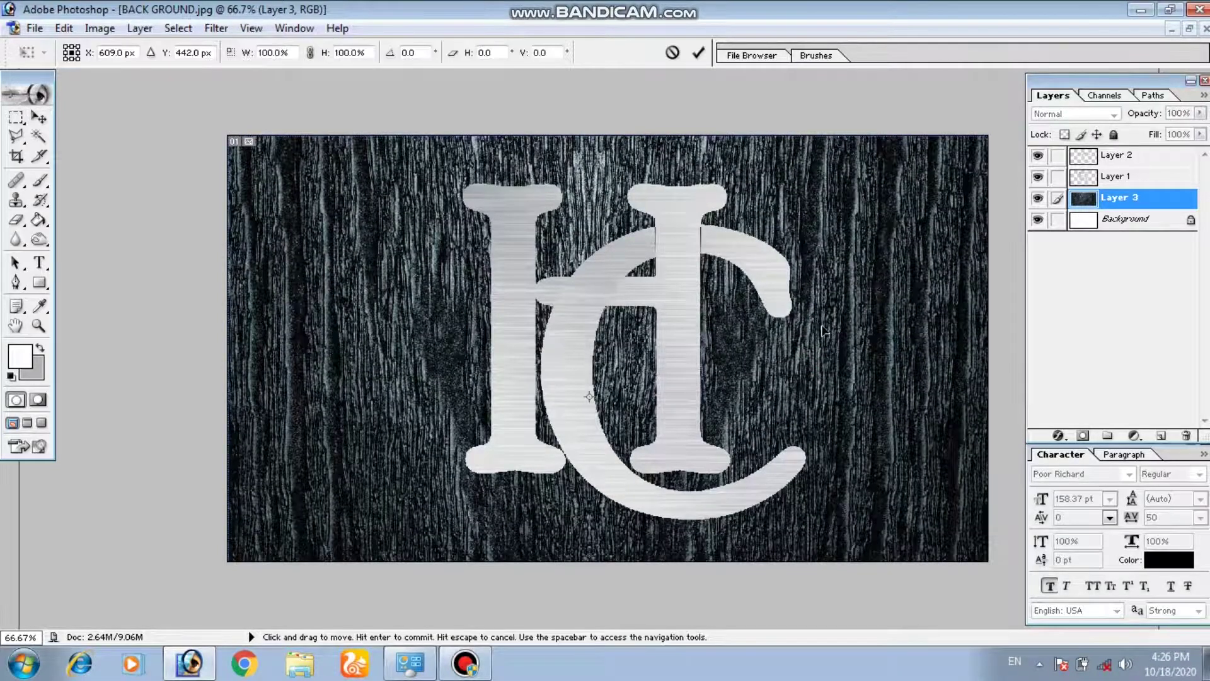
pyautogui.hotkey('ctrl', '-')
pyautogui.hotkey('ctrl', '-')
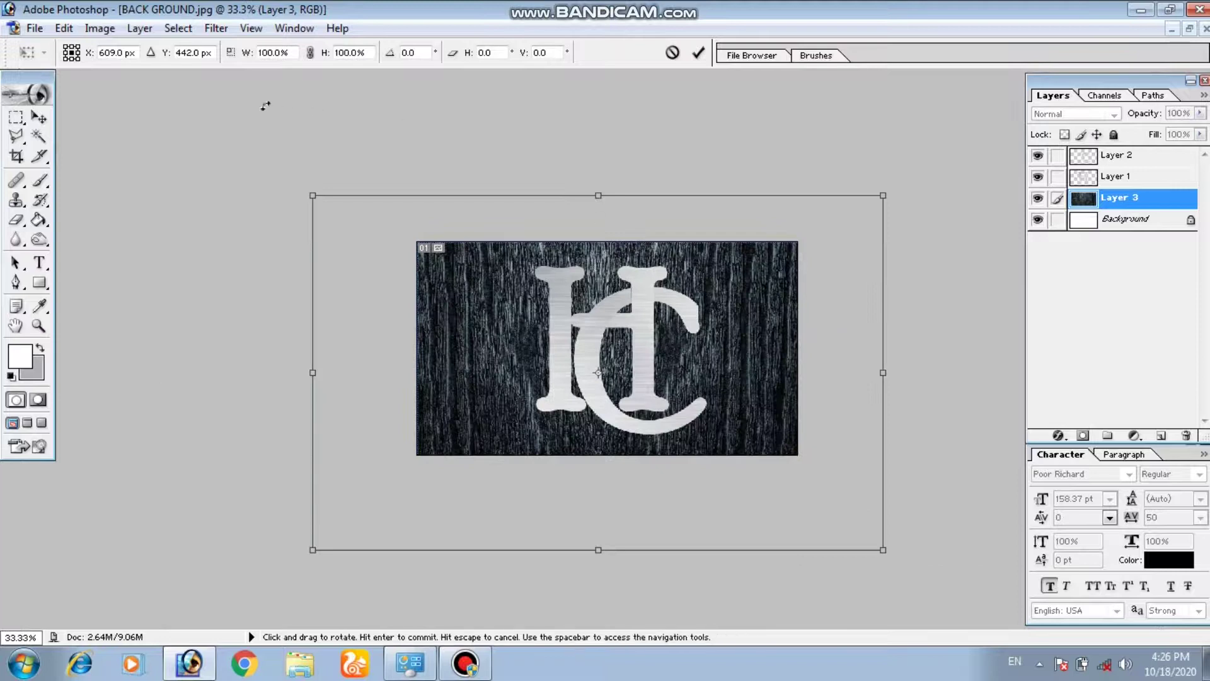
pyautogui.moveTo(315, 193); pyautogui.dragTo(417, 242)
pyautogui.moveTo(650, 553); pyautogui.dragTo(659, 468)
pyautogui.moveTo(883, 349); pyautogui.dragTo(806, 350)
pyautogui.hotkey('ctrl', '+')
pyautogui.hotkey('ctrl', '+')
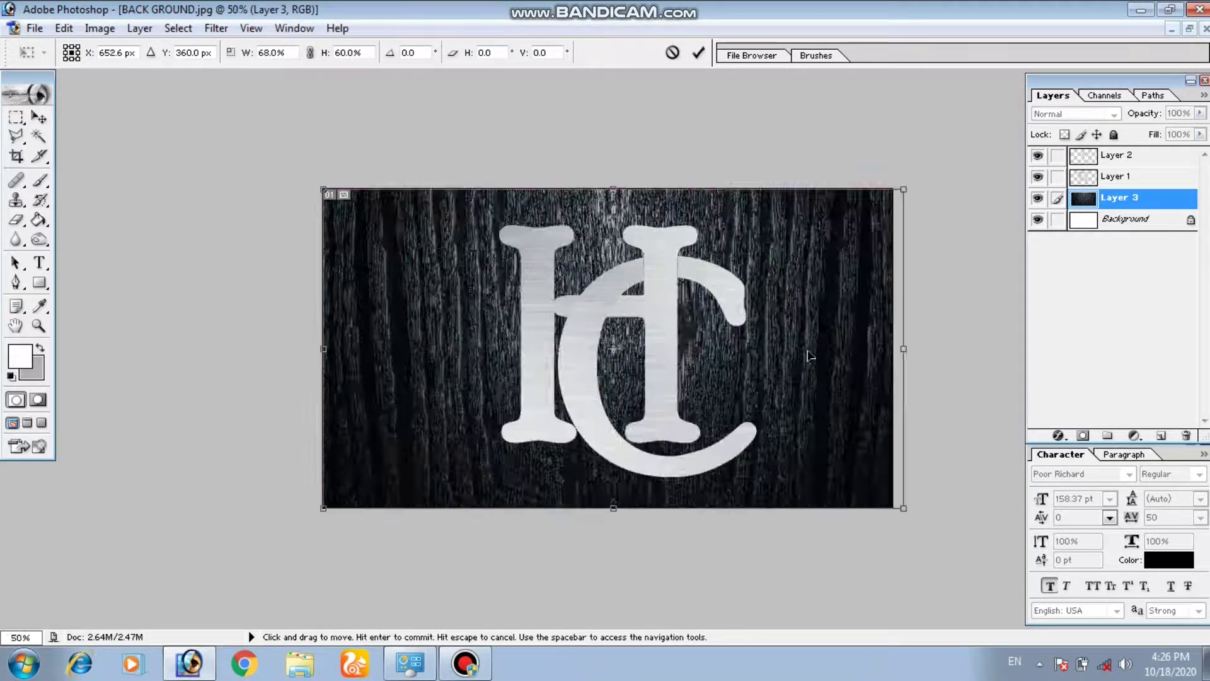
pyautogui.hotkey('ctrl', '-')
pyautogui.press('Return')
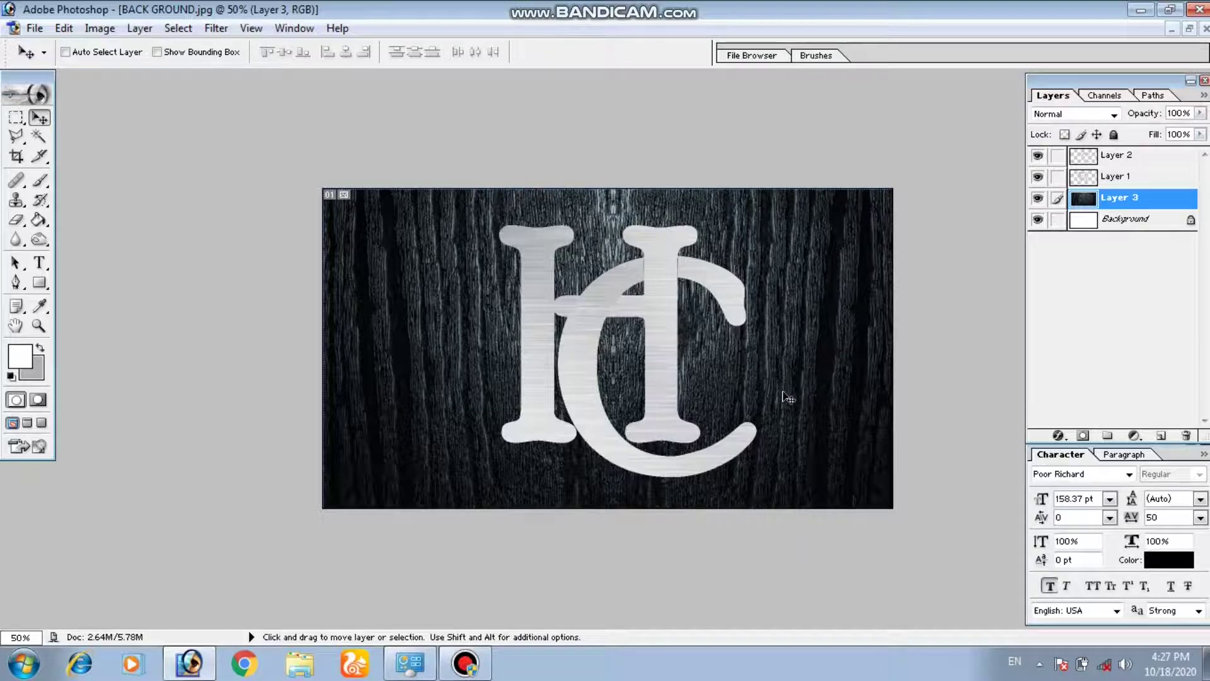
# Enable Drop Shadow and Bevel and Emboss in the layer style of the metal H on Layer 1
pyautogui.click(1047, 158)
pyautogui.click(1046, 160)
pyautogui.click(1037, 178)
pyautogui.click(1037, 178)
pyautogui.click(1118, 178)
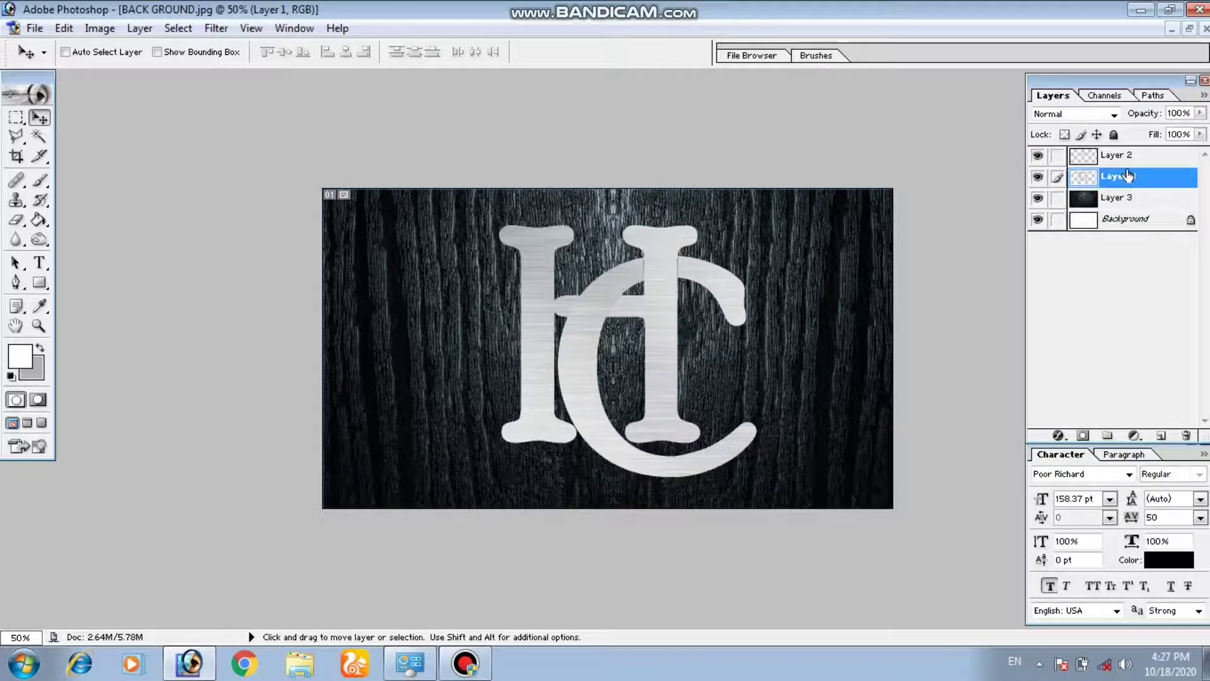
pyautogui.rightClick(1128, 176)
pyautogui.click(1070, 215)
pyautogui.moveTo(704, 176); pyautogui.dragTo(907, 254)
pyautogui.click(662, 316)
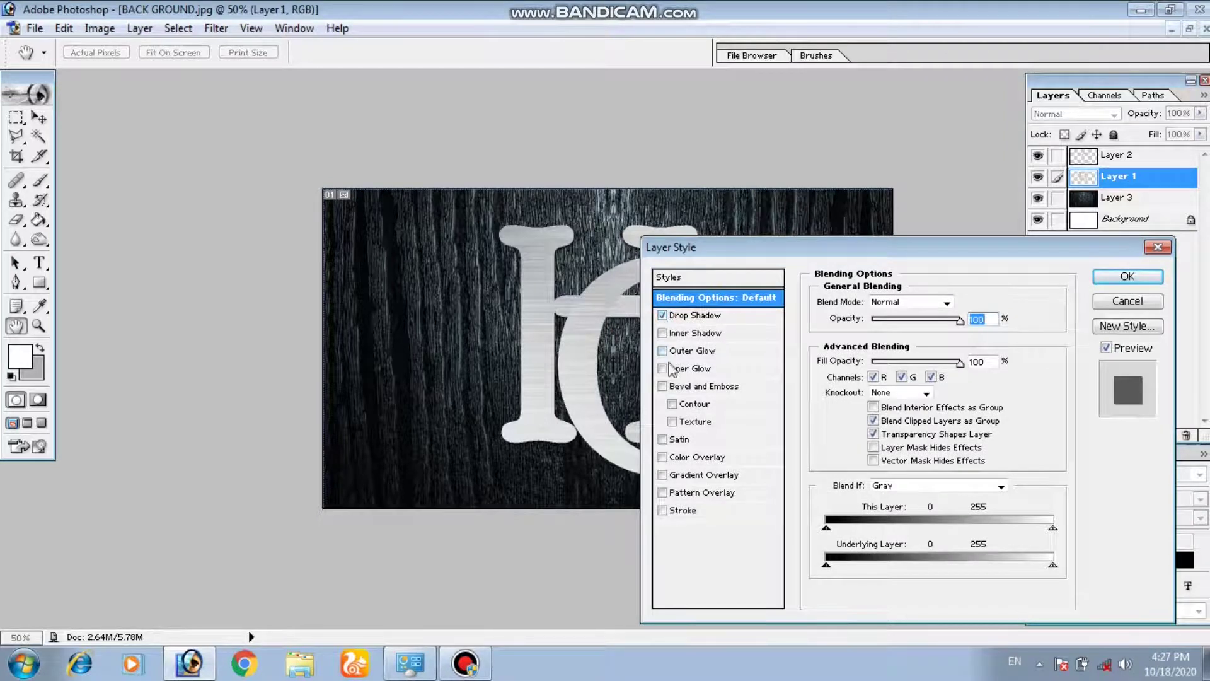
pyautogui.click(662, 387)
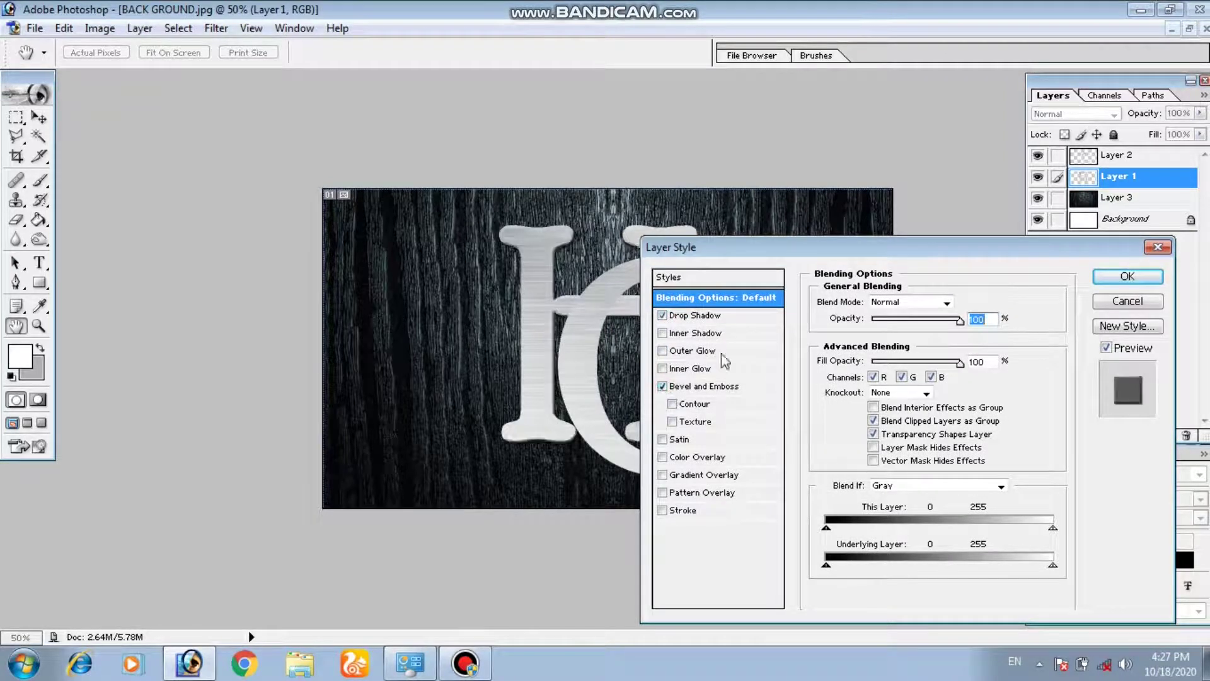
# Add a red FF0000 Color Overlay to the letter H in Layer 1's layer style
pyautogui.moveTo(768, 247); pyautogui.dragTo(804, 249)
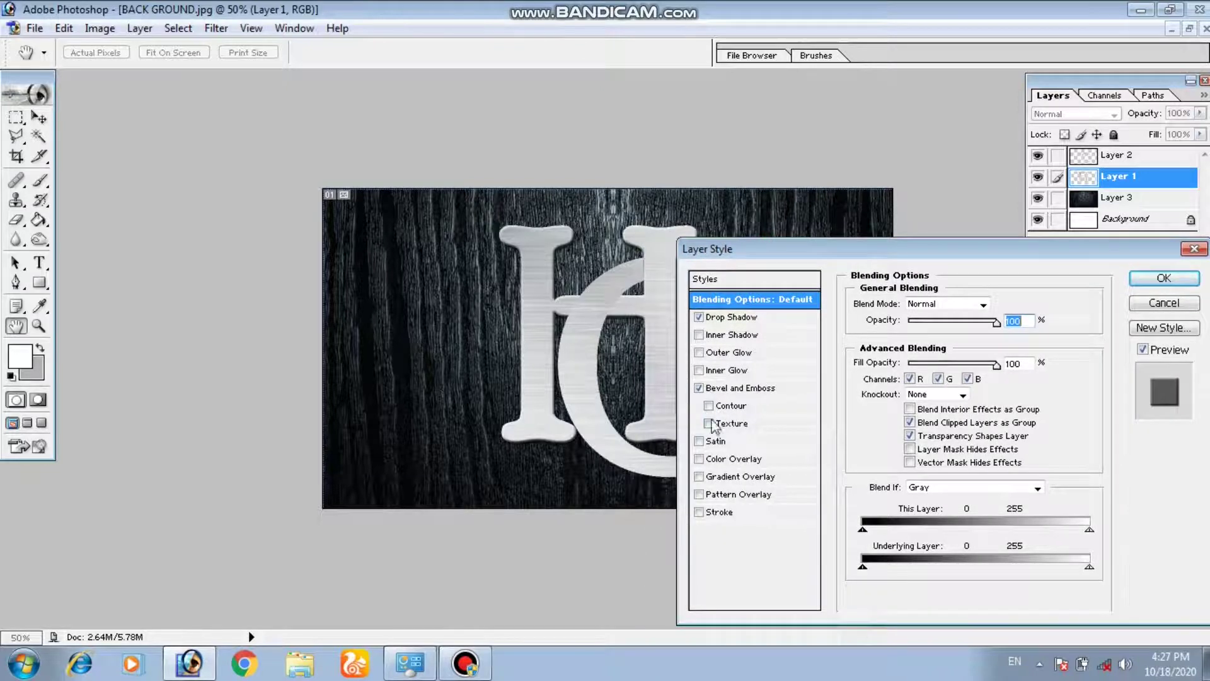
pyautogui.click(698, 459)
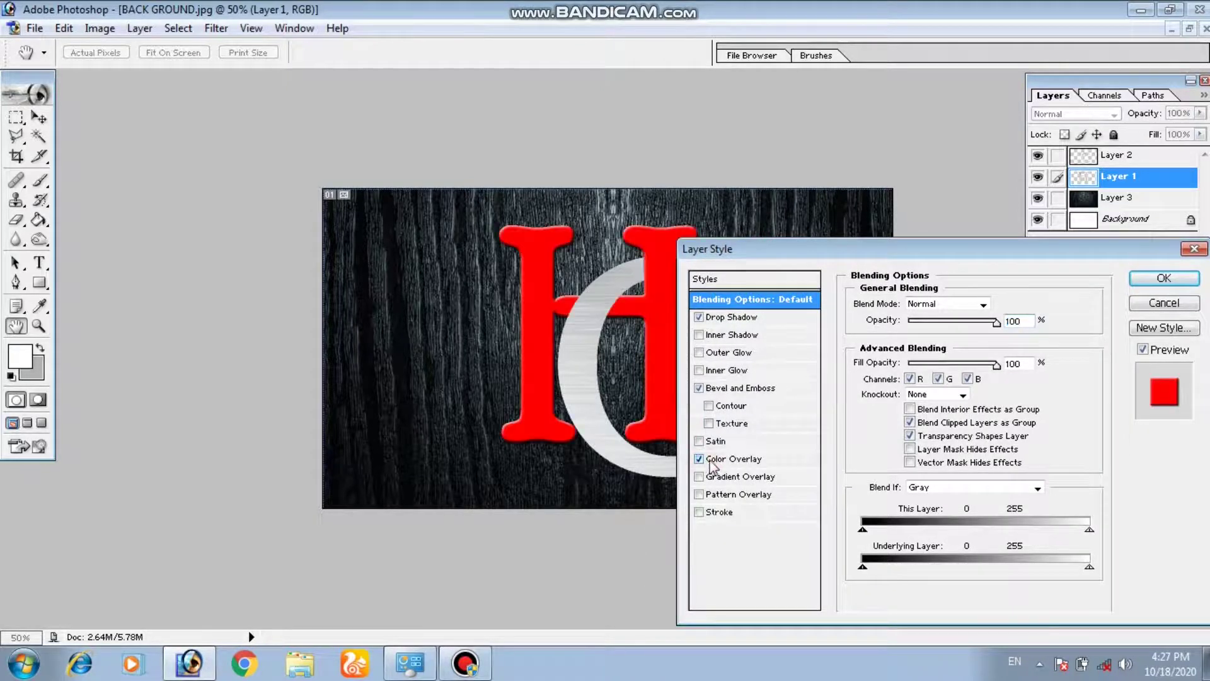
pyautogui.click(718, 461)
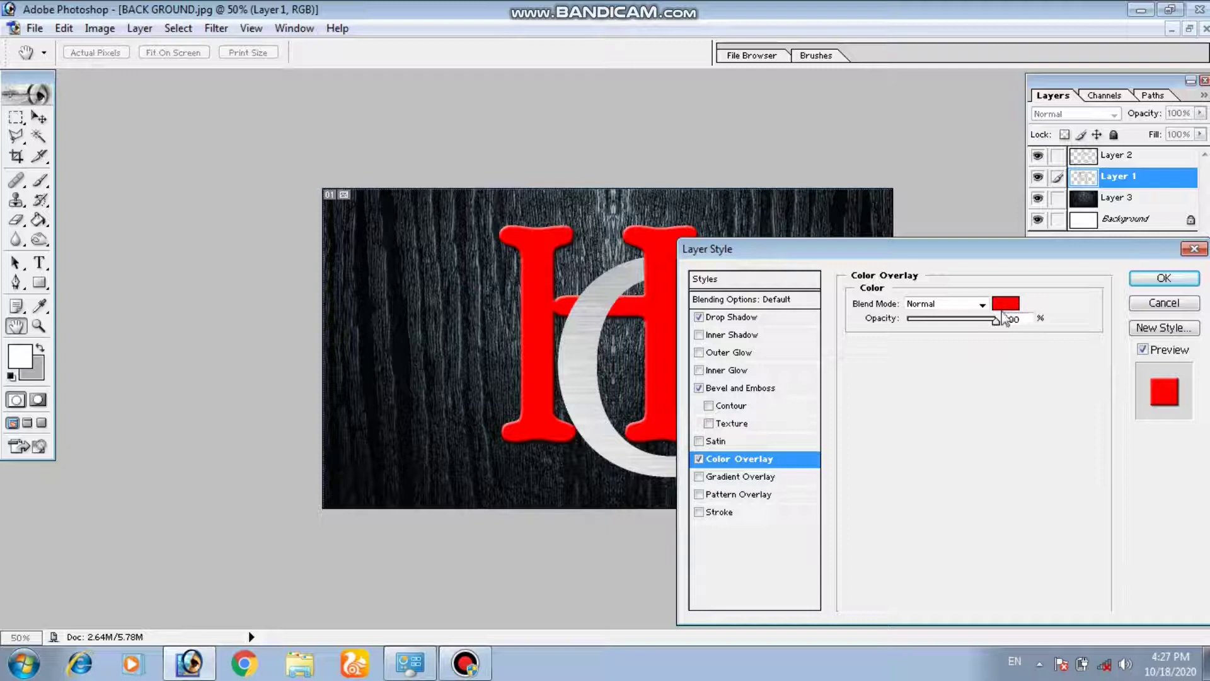
pyautogui.click(1006, 304)
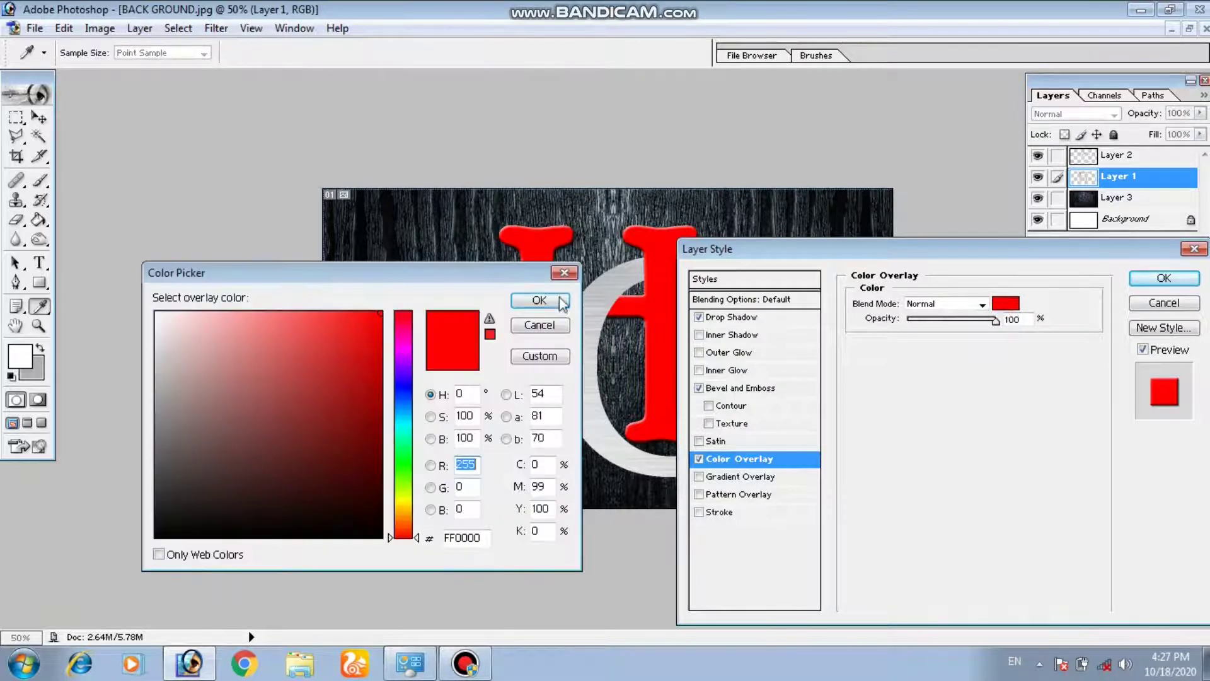
pyautogui.click(562, 301)
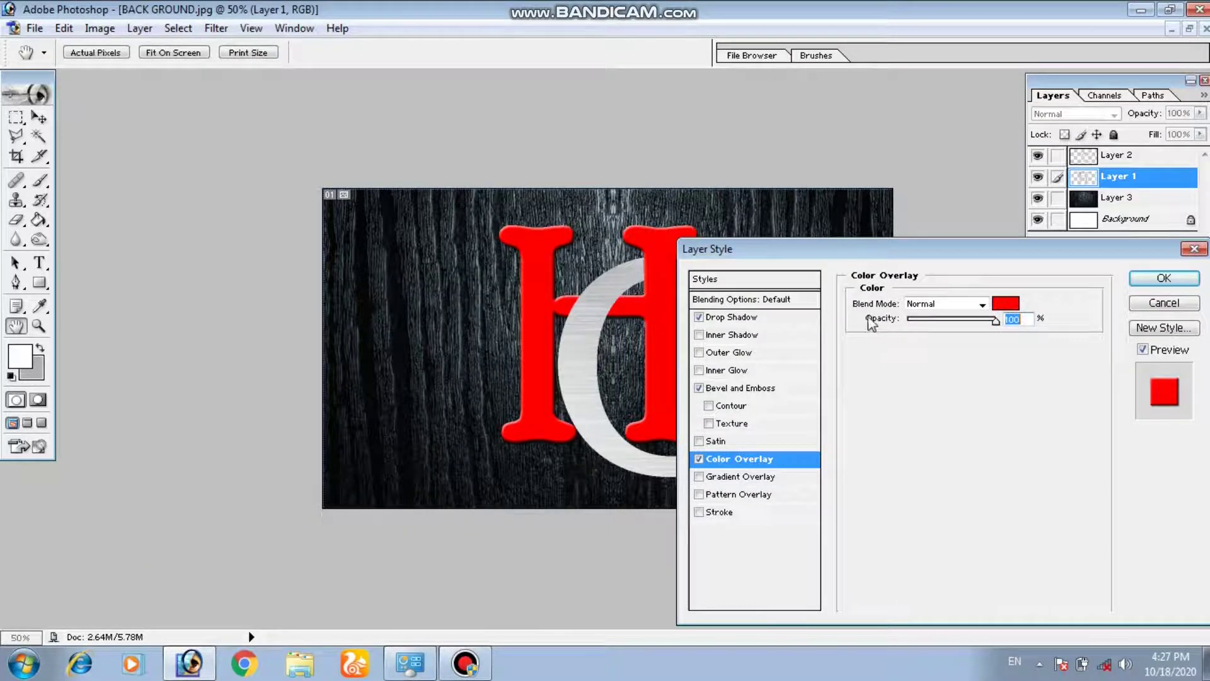
# Set the H's color overlay to Darken blend mode at 100% opacity, apply the layer style and collapse Layer 1's effects list
pyautogui.moveTo(987, 257); pyautogui.dragTo(996, 196)
pyautogui.moveTo(1005, 259); pyautogui.dragTo(979, 269)
pyautogui.click(992, 242)
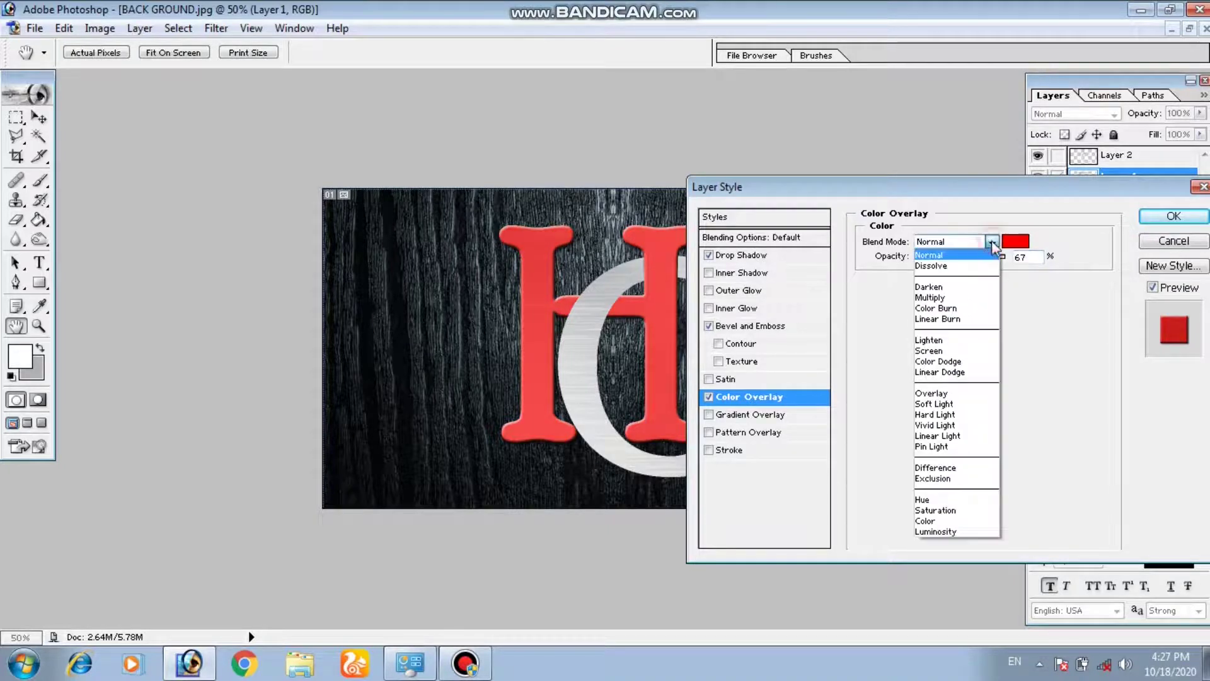
pyautogui.click(945, 287)
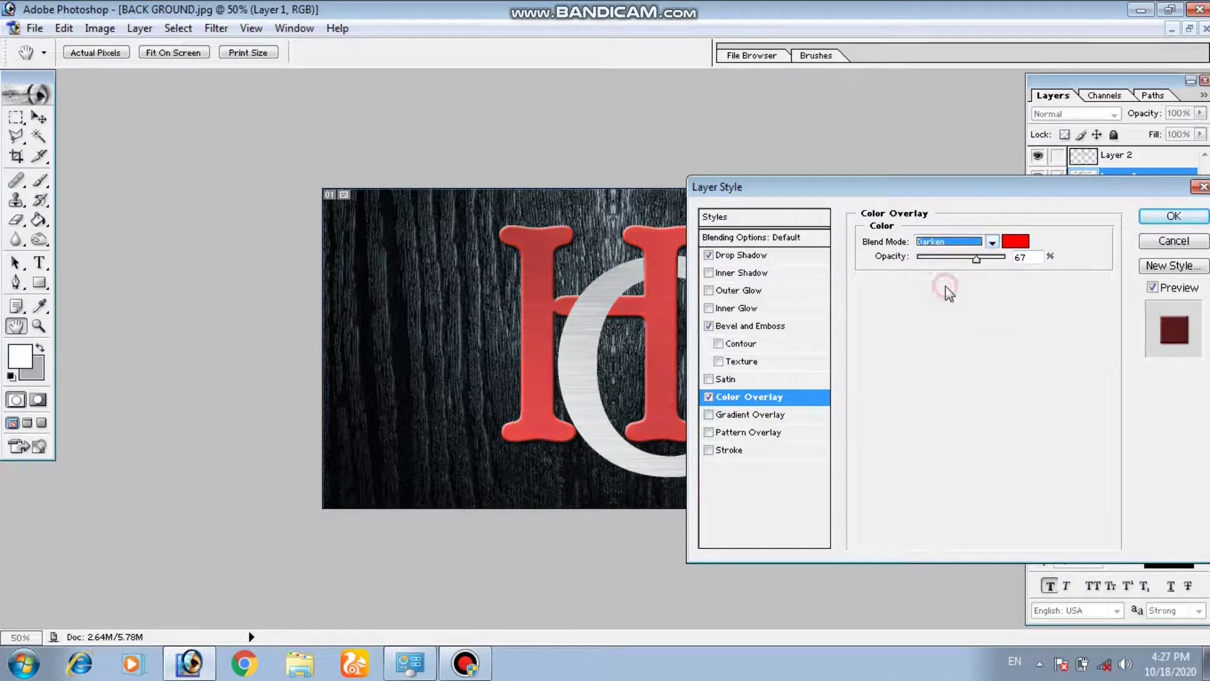
pyautogui.moveTo(984, 264); pyautogui.dragTo(1017, 258)
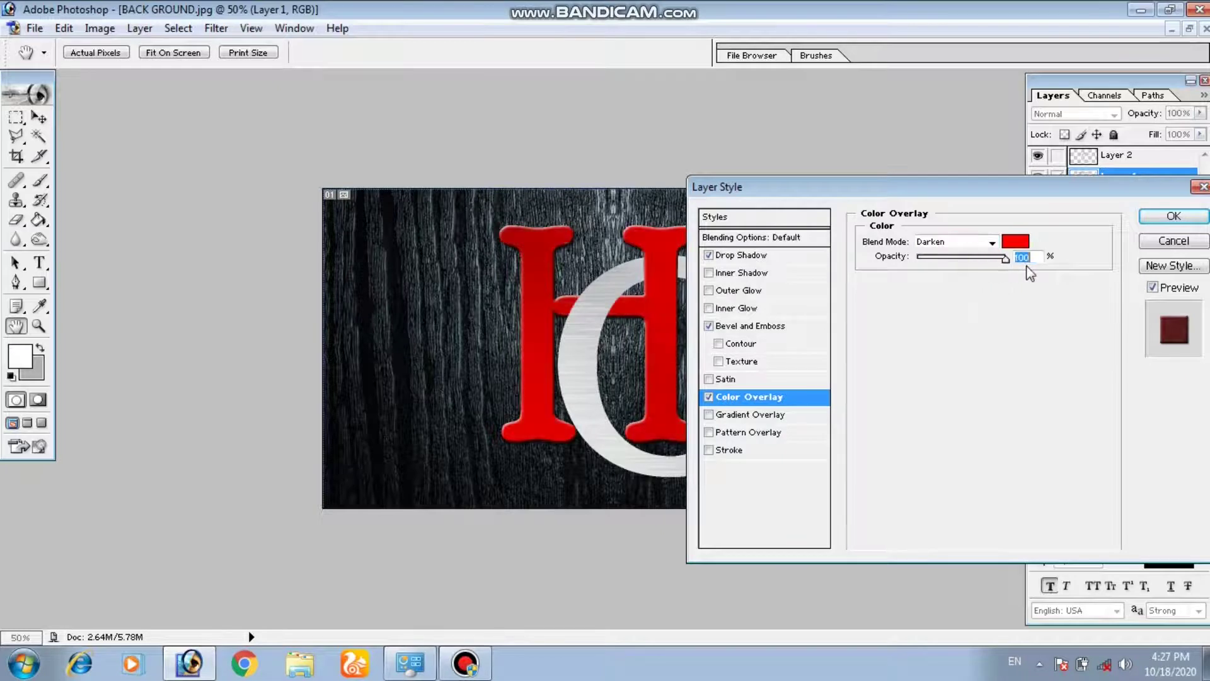
pyautogui.moveTo(1014, 189); pyautogui.dragTo(891, 265)
pyautogui.click(1025, 296)
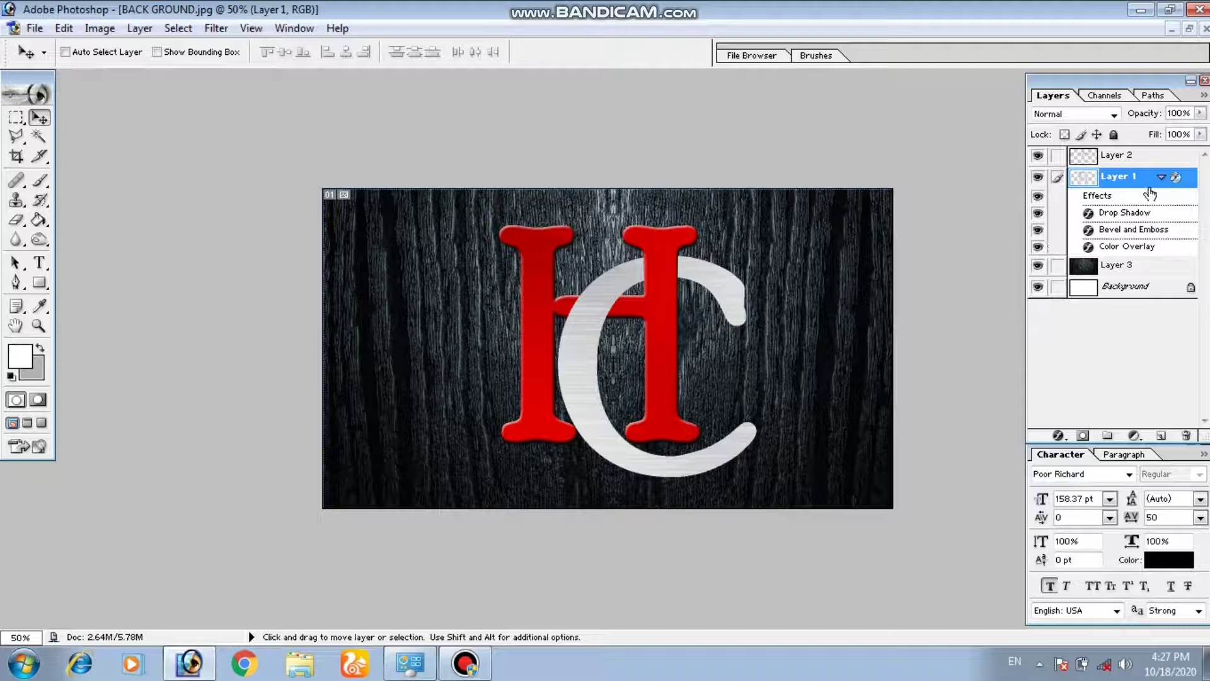
pyautogui.click(1161, 178)
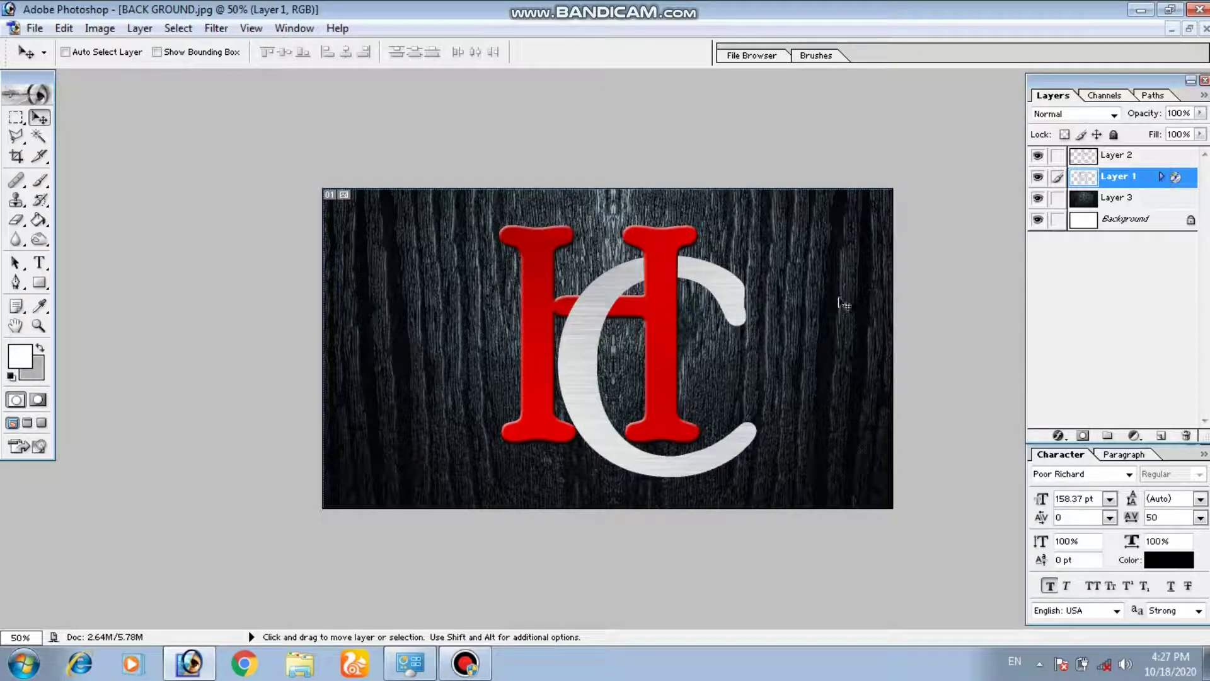
# Brighten the H on Layer 1 with a Curves adjustment, raising the RGB midpoint to about input 118, output 150
pyautogui.click(99, 28)
pyautogui.moveTo(120, 77)
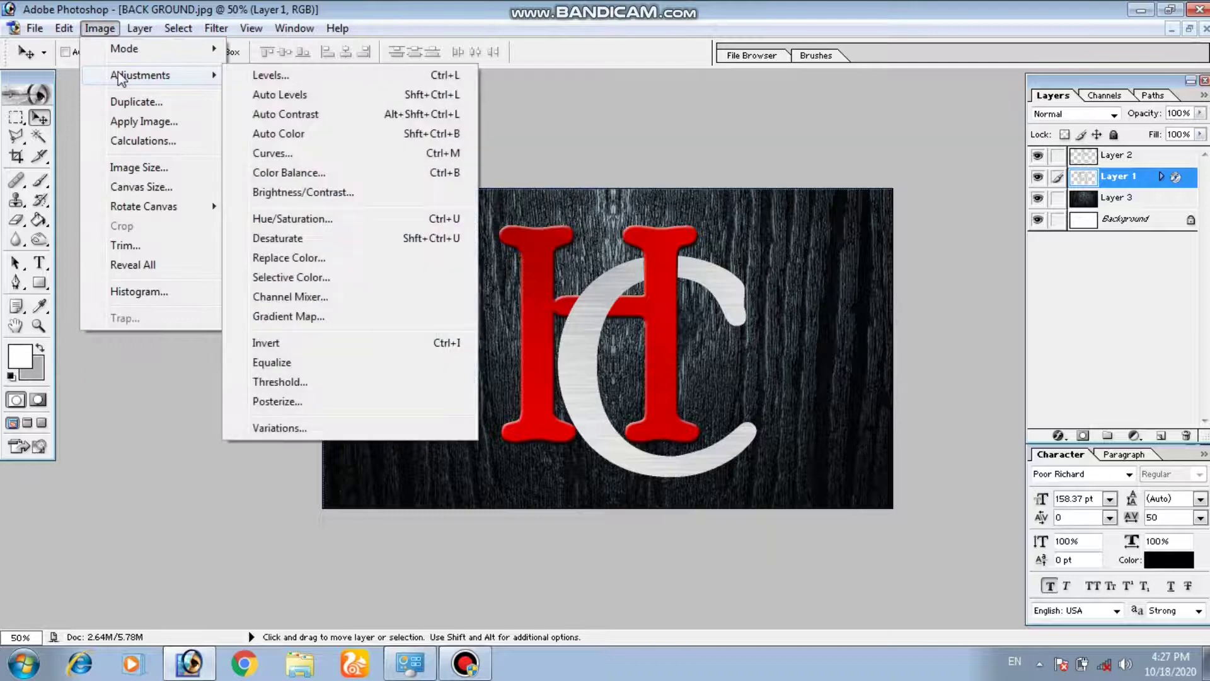
pyautogui.click(272, 153)
pyautogui.moveTo(1000, 348); pyautogui.dragTo(976, 351)
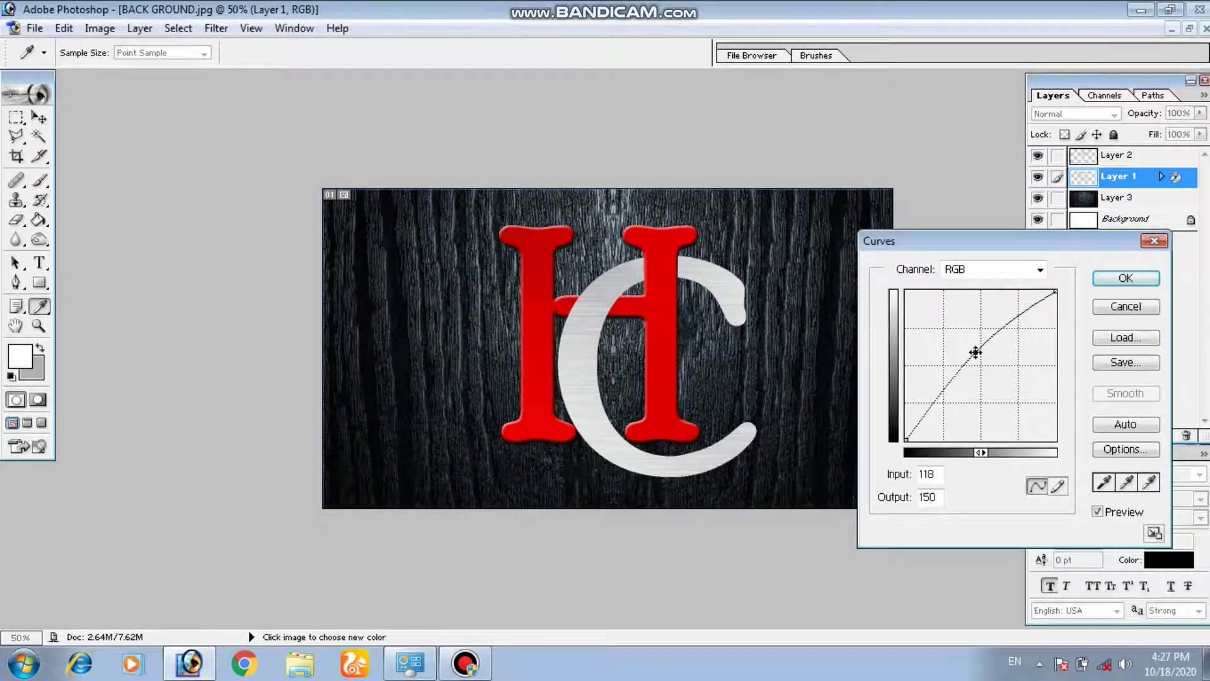
pyautogui.click(1122, 278)
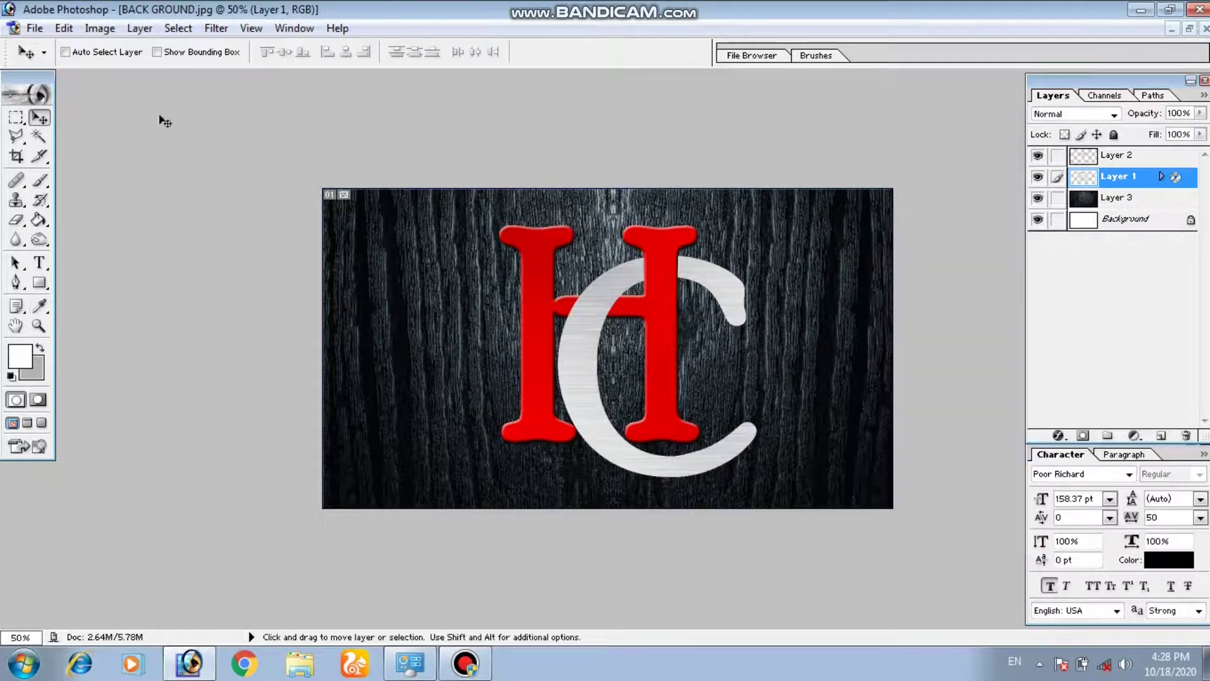
# Apply Brightness/Contrast to the H on Layer 1 with brightness about +8 and contrast about +11
pyautogui.click(99, 28)
pyautogui.moveTo(129, 75)
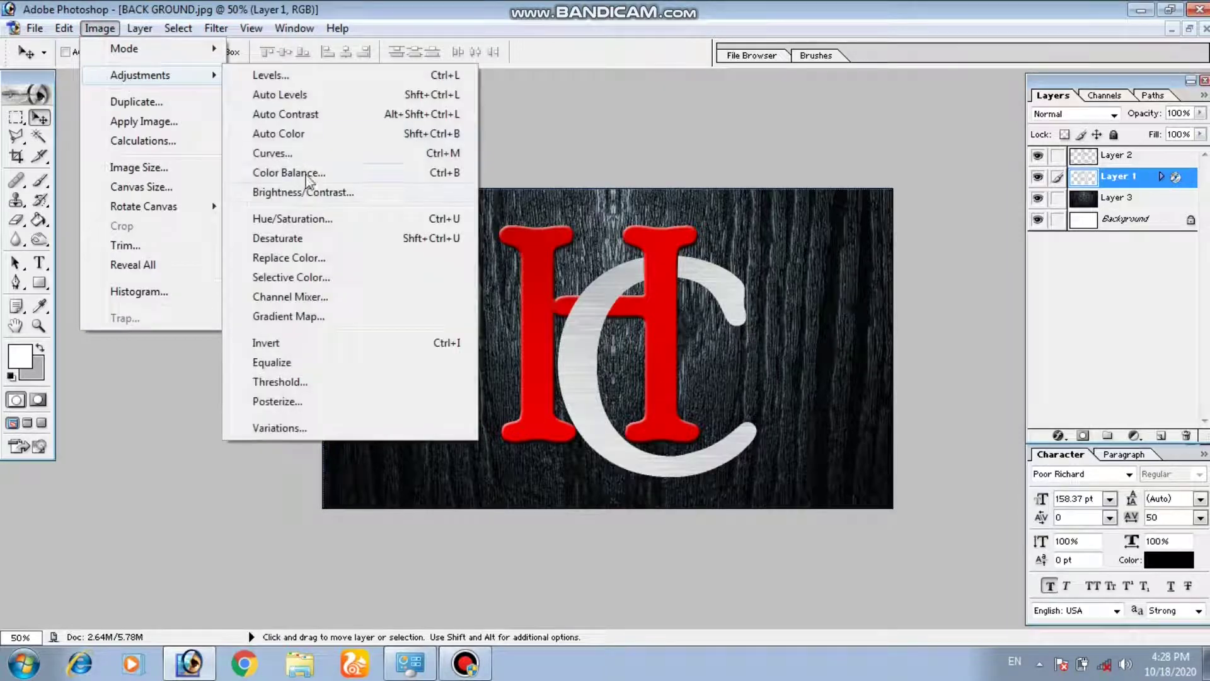
pyautogui.click(296, 192)
pyautogui.click(943, 462)
pyautogui.click(945, 506)
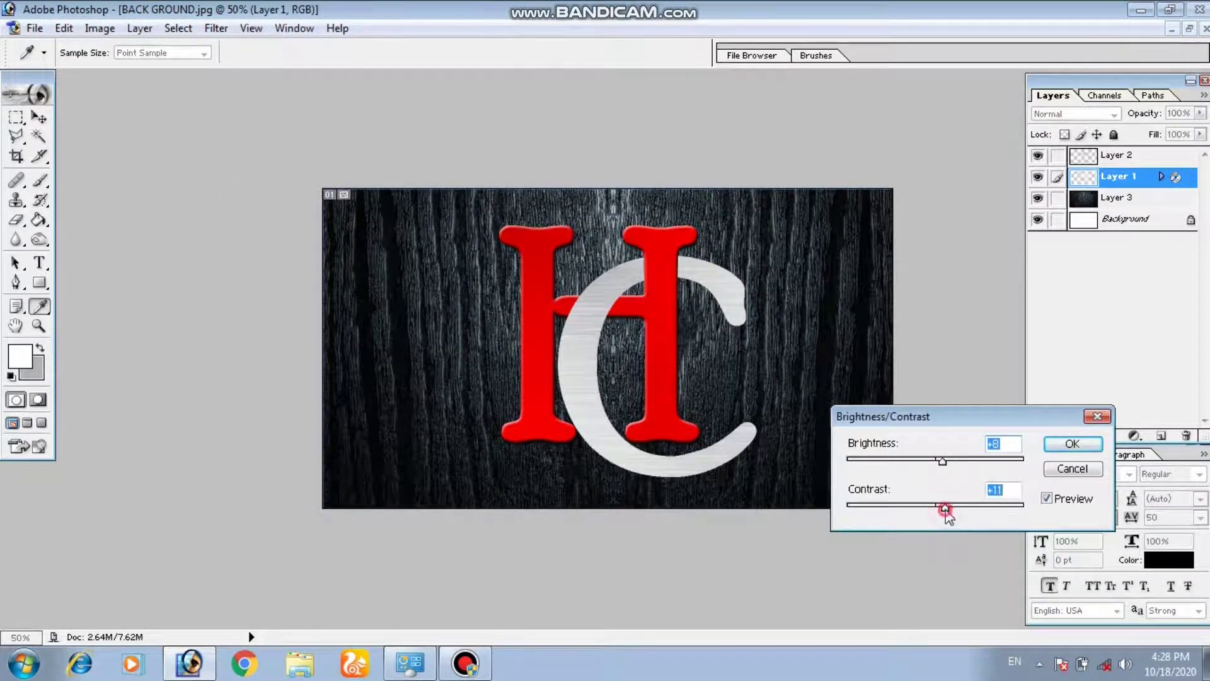
pyautogui.click(943, 461)
pyautogui.click(1071, 444)
pyautogui.press('v')
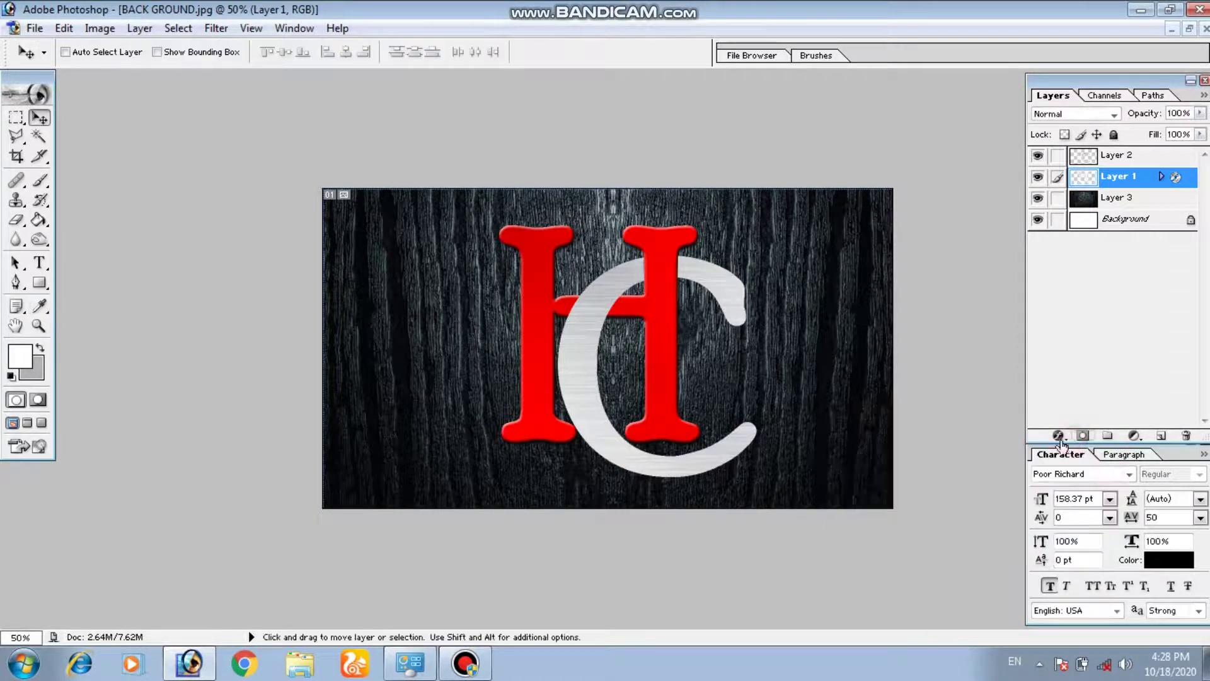
# Select Layer 2 and toggle its visibility to check which letter it holds
pyautogui.click(1114, 156)
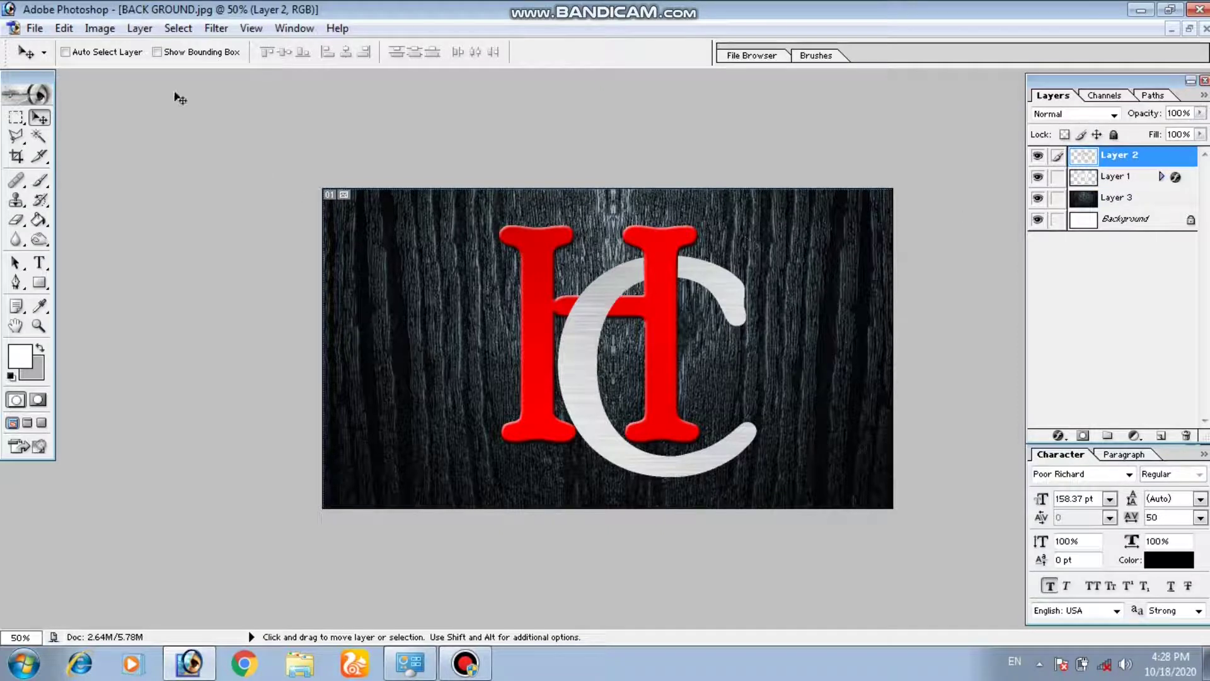
pyautogui.click(100, 28)
pyautogui.moveTo(142, 79)
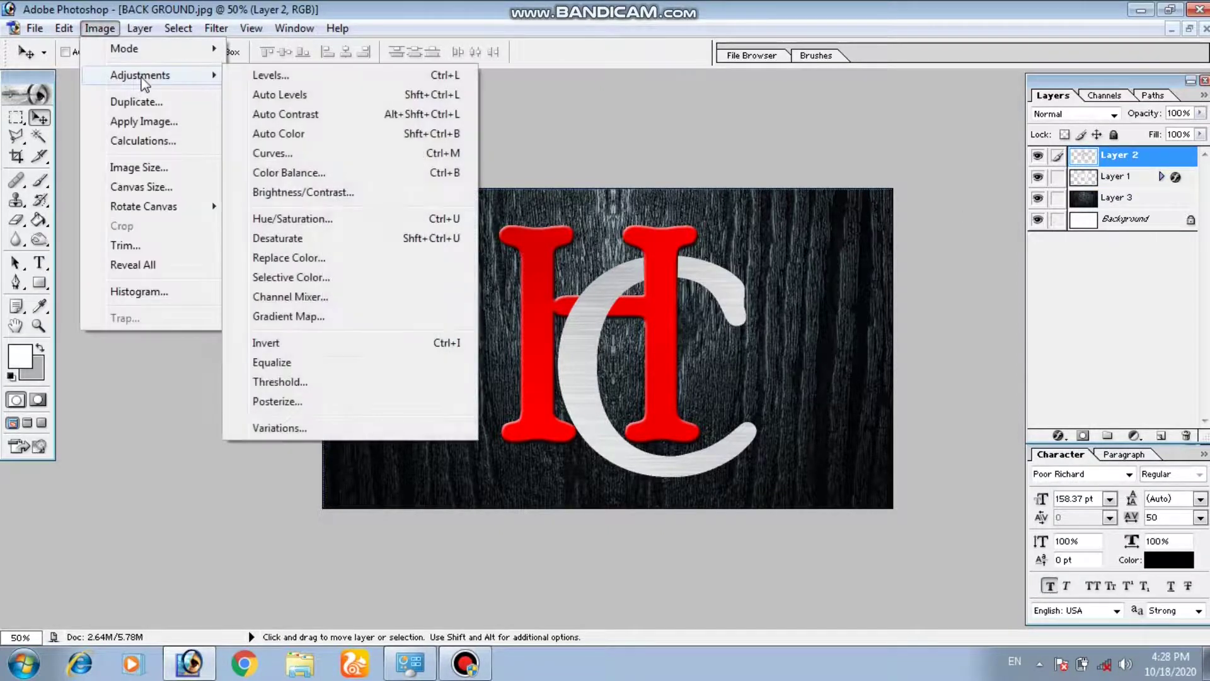
pyautogui.click(591, 157)
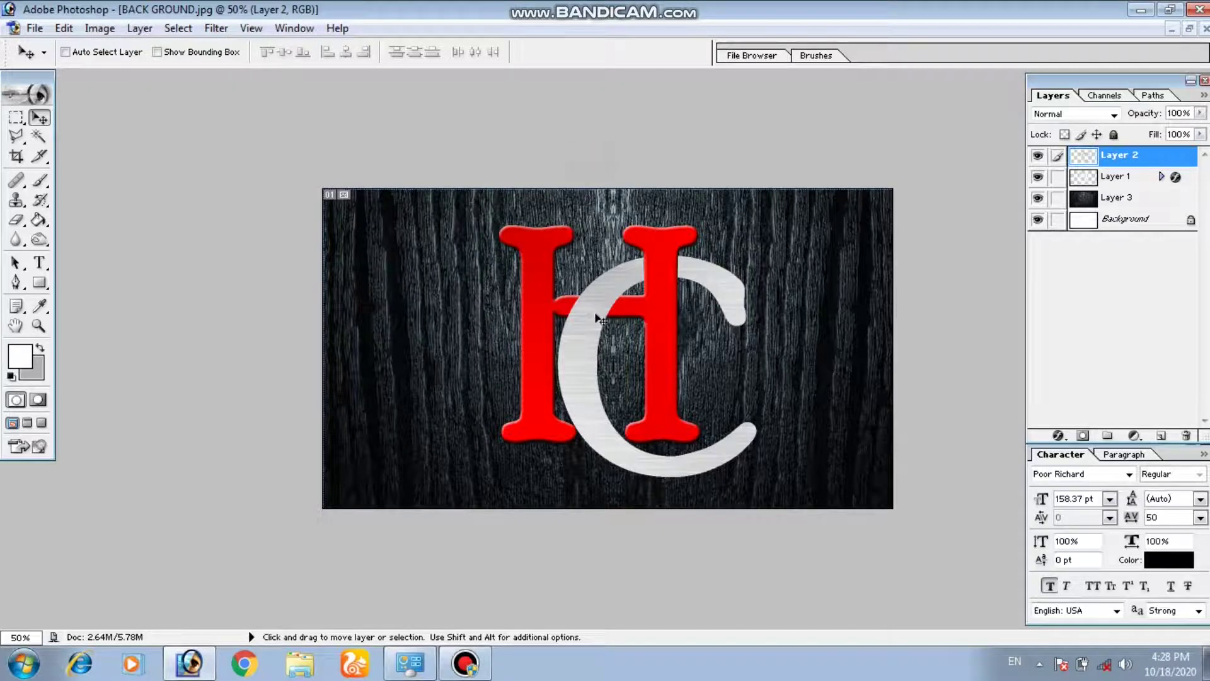
pyautogui.click(1038, 156)
pyautogui.click(1038, 156)
pyautogui.click(1115, 178)
pyautogui.click(1116, 157)
pyautogui.click(1038, 156)
pyautogui.click(1038, 156)
# Apply Drop Shadow and Bevel and Emboss to the metal C on Layer 2 and collapse its effects list
pyautogui.rightClick(1112, 156)
pyautogui.click(1086, 187)
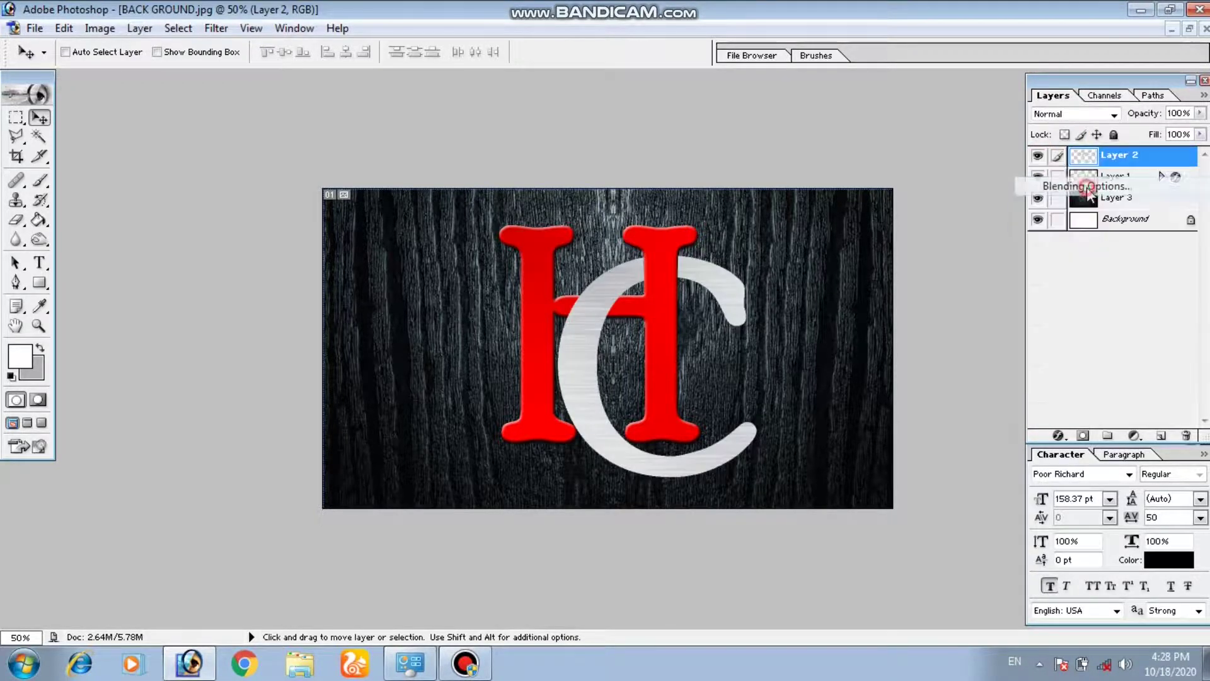
pyautogui.moveTo(860, 282); pyautogui.dragTo(1002, 272)
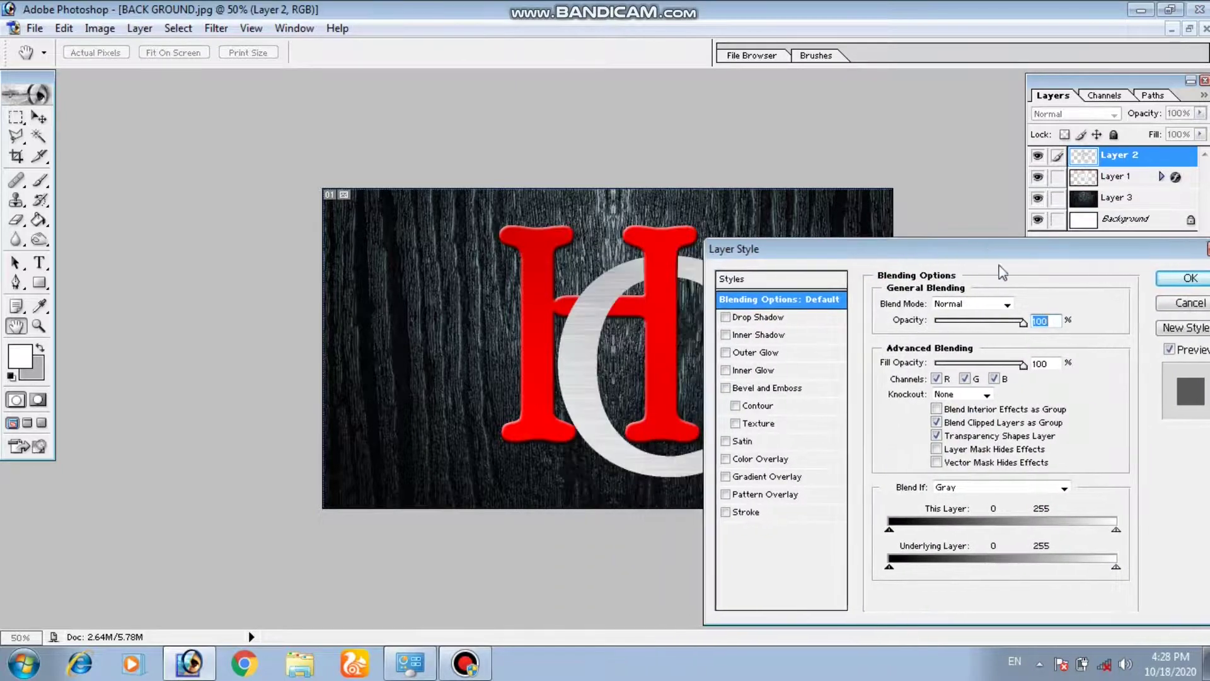
pyautogui.click(726, 318)
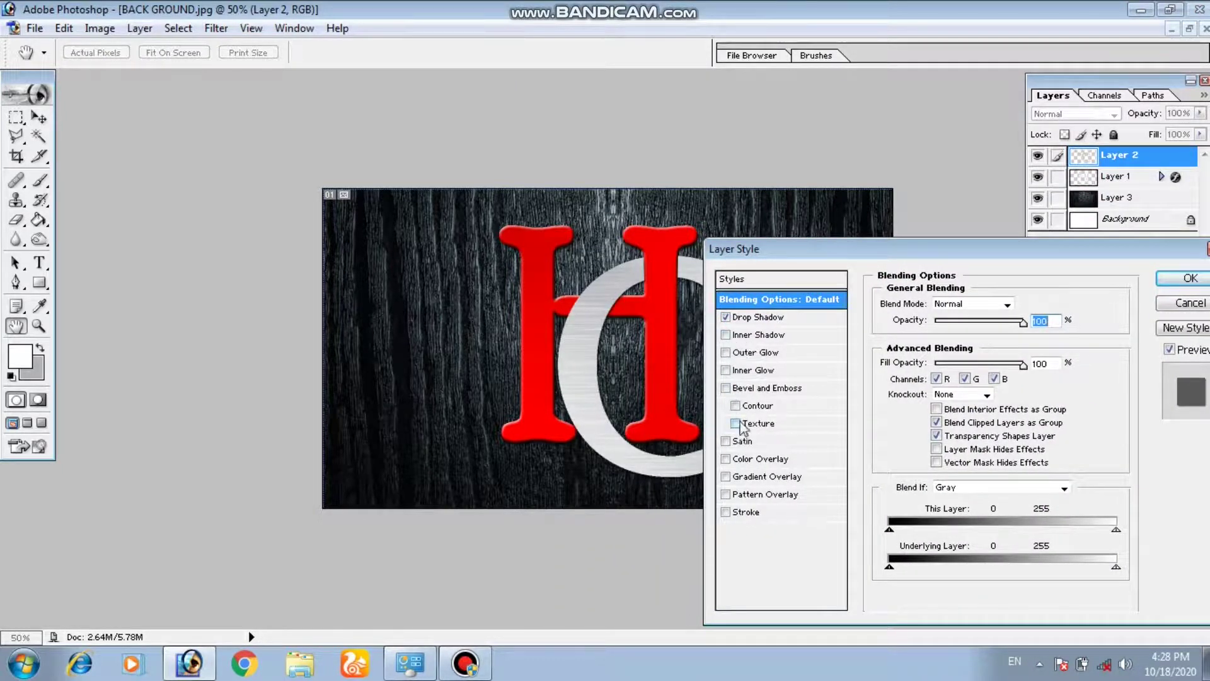
pyautogui.click(726, 389)
pyautogui.moveTo(755, 258); pyautogui.dragTo(794, 261)
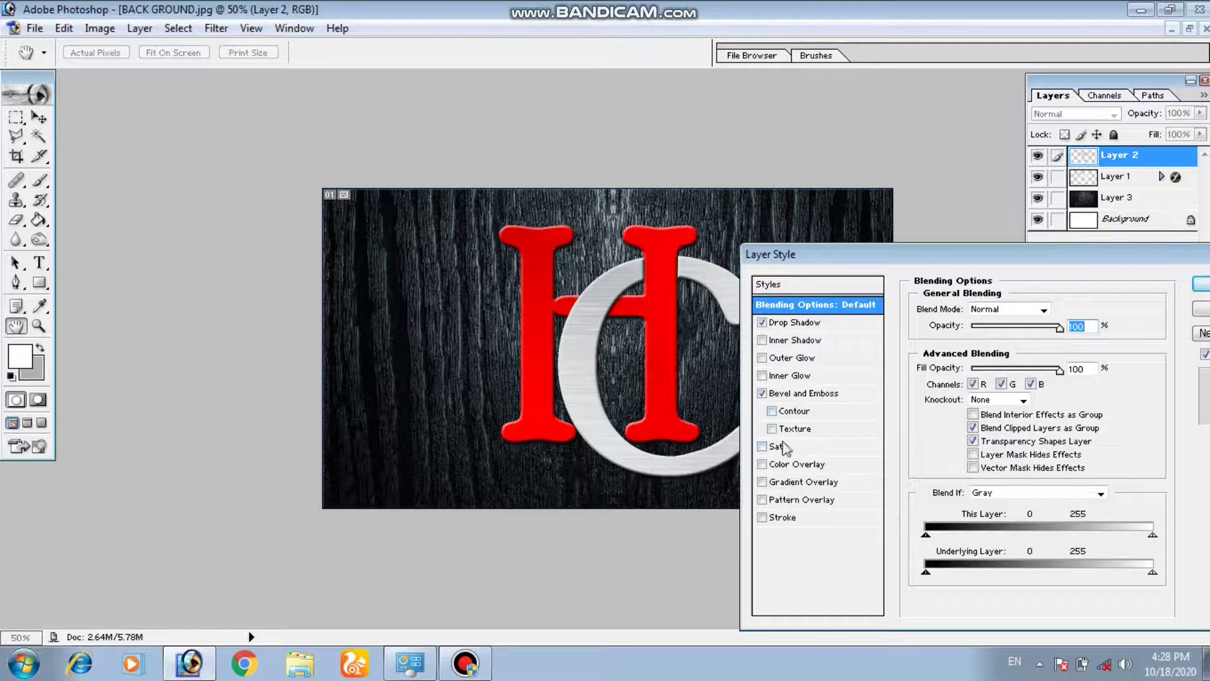
pyautogui.moveTo(824, 259); pyautogui.dragTo(785, 273)
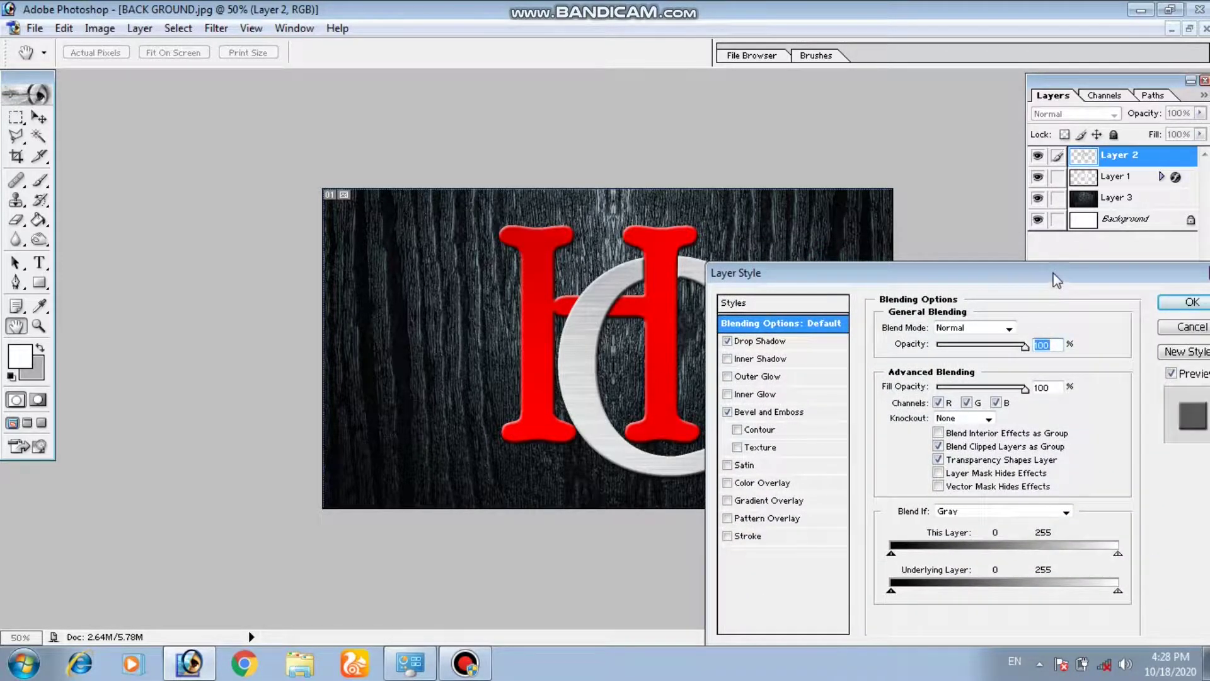
pyautogui.moveTo(1057, 280); pyautogui.dragTo(900, 286)
pyautogui.click(1036, 309)
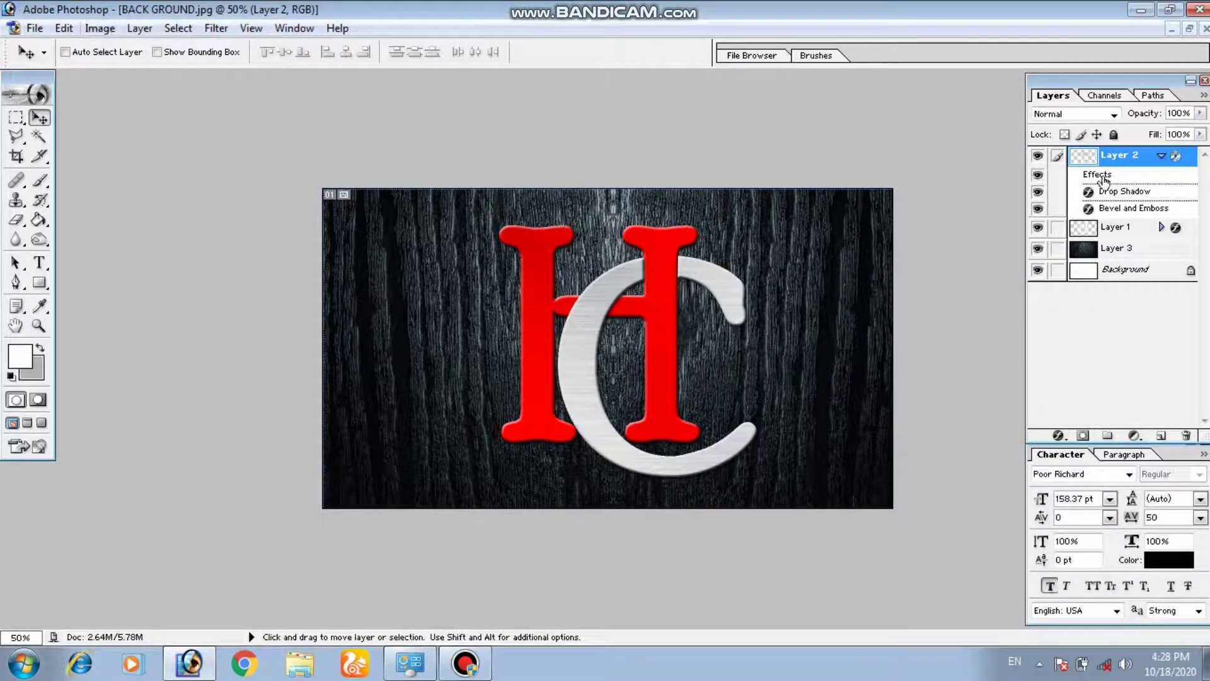
pyautogui.click(1161, 156)
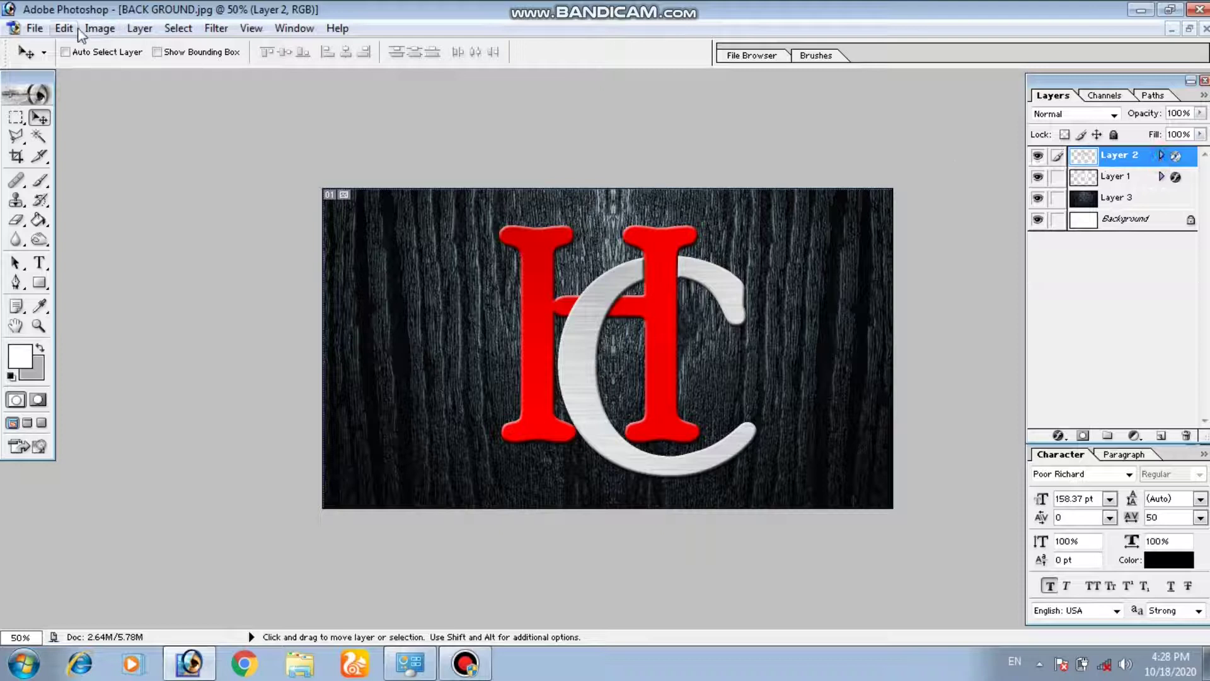
# Apply Brightness/Contrast to the C on Layer 2 with brightness about +16 and contrast about +8
pyautogui.click(95, 28)
pyautogui.moveTo(140, 75)
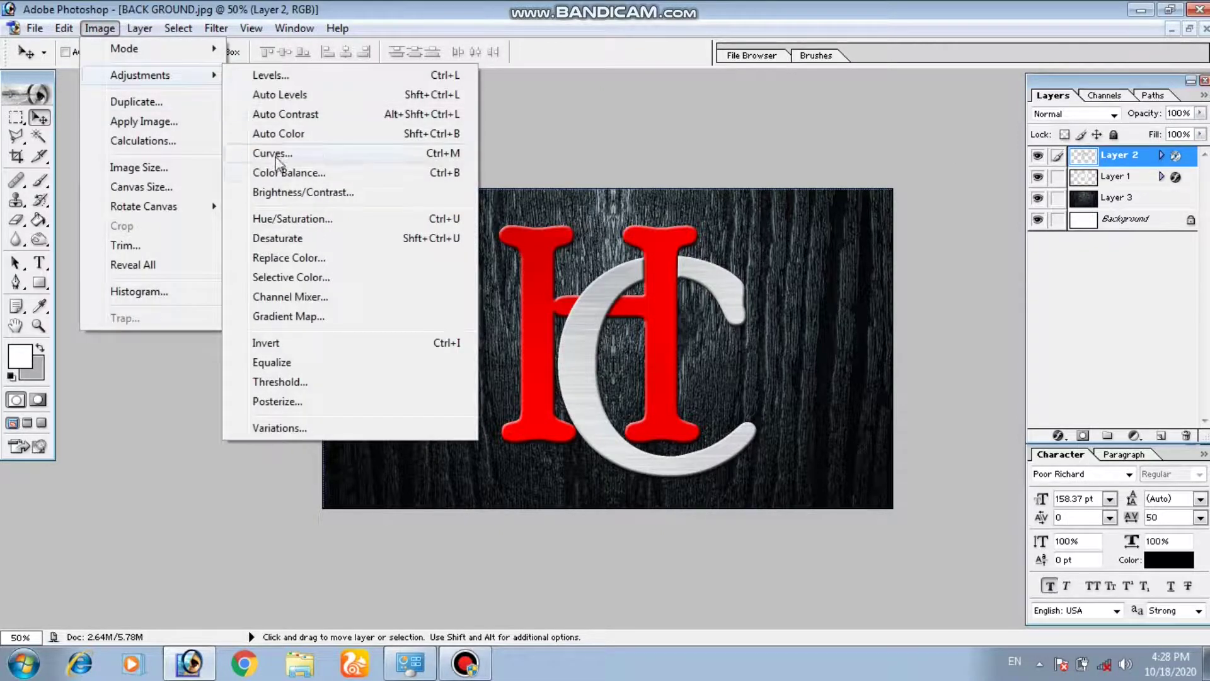
pyautogui.click(281, 193)
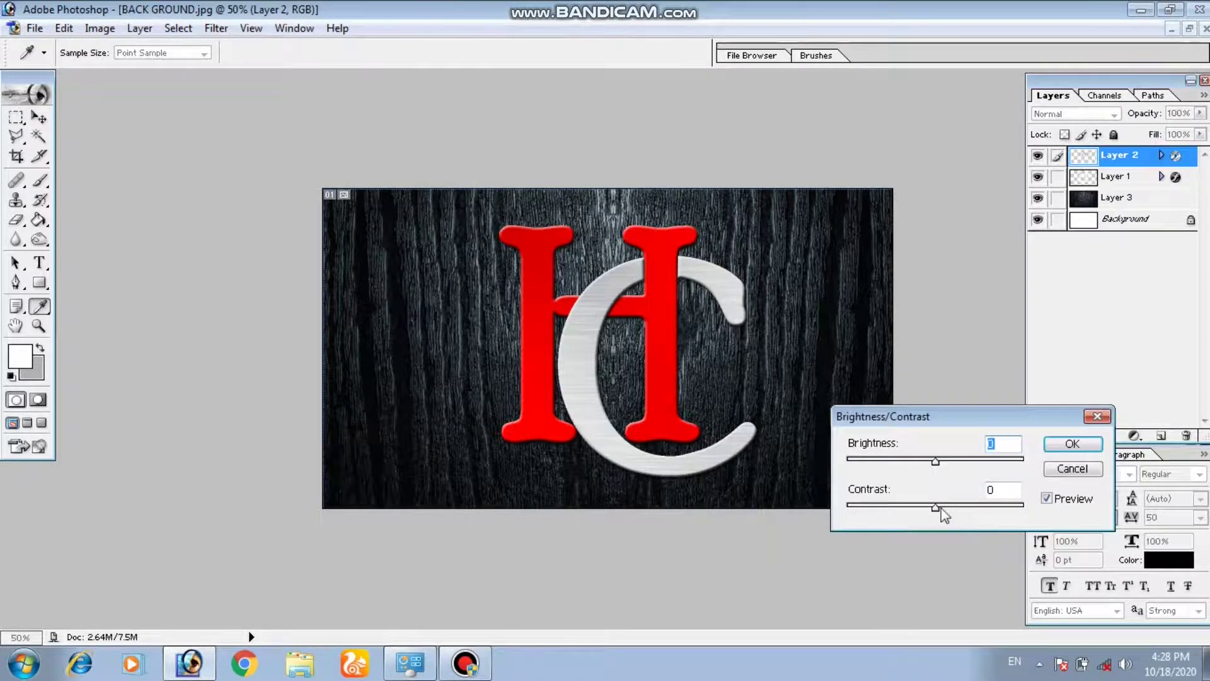
pyautogui.moveTo(949, 509); pyautogui.dragTo(942, 508)
pyautogui.moveTo(944, 463); pyautogui.dragTo(948, 463)
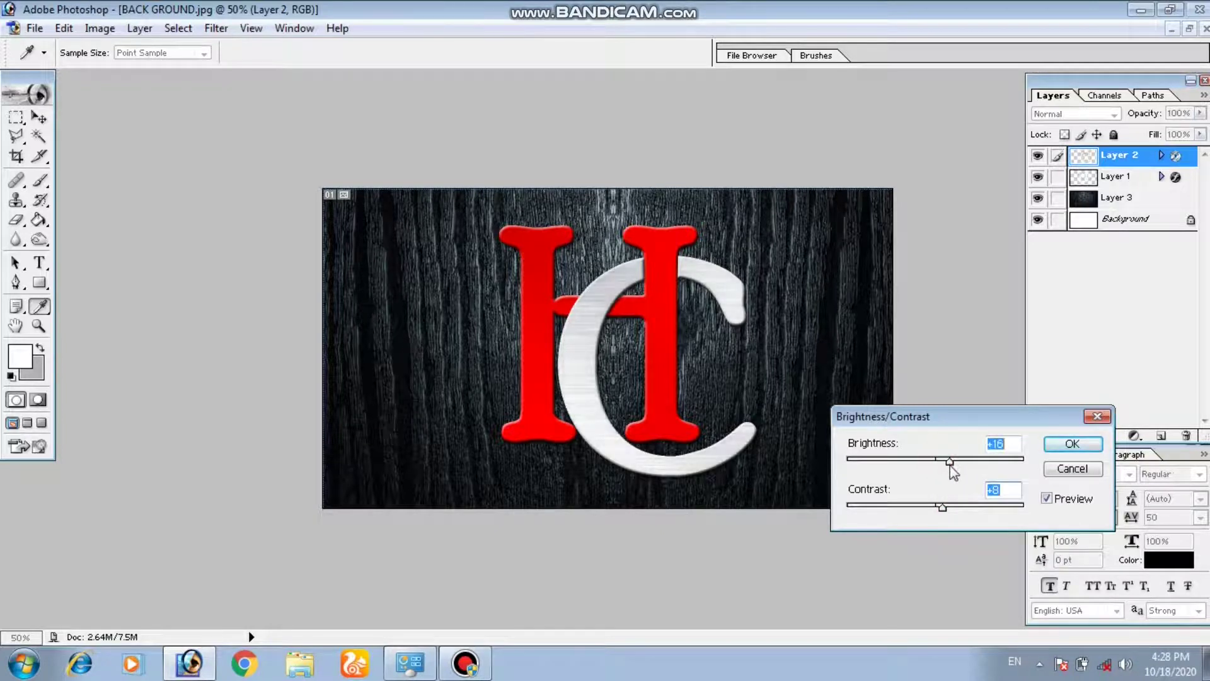
pyautogui.click(1072, 445)
pyautogui.press('v')
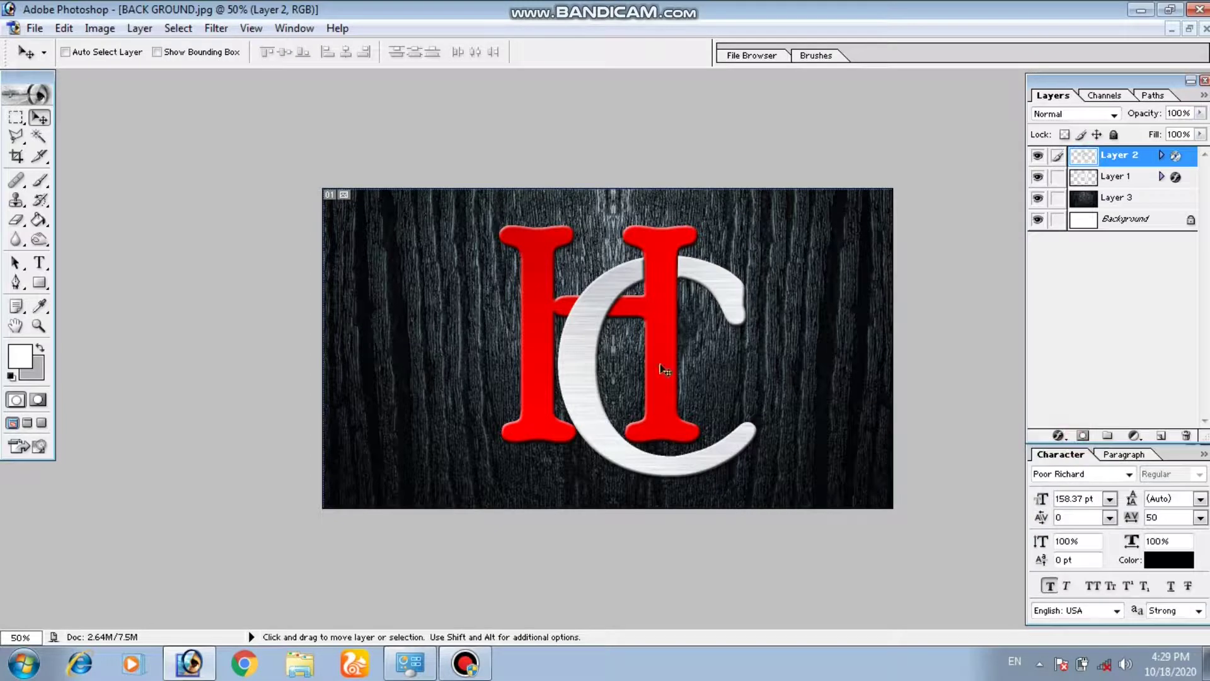
# Brighten the C on Layer 2 slightly with Curves, raising the RGB midpoint to about input 123, output 132
pyautogui.click(100, 28)
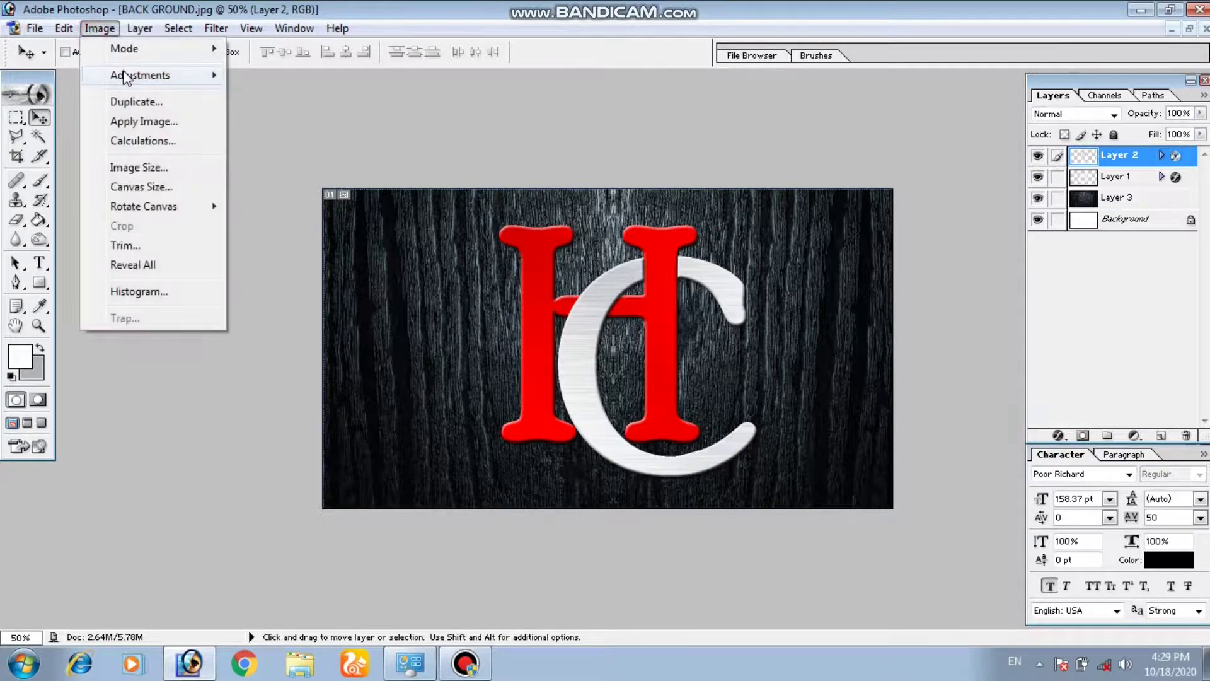
pyautogui.moveTo(126, 75)
pyautogui.click(300, 158)
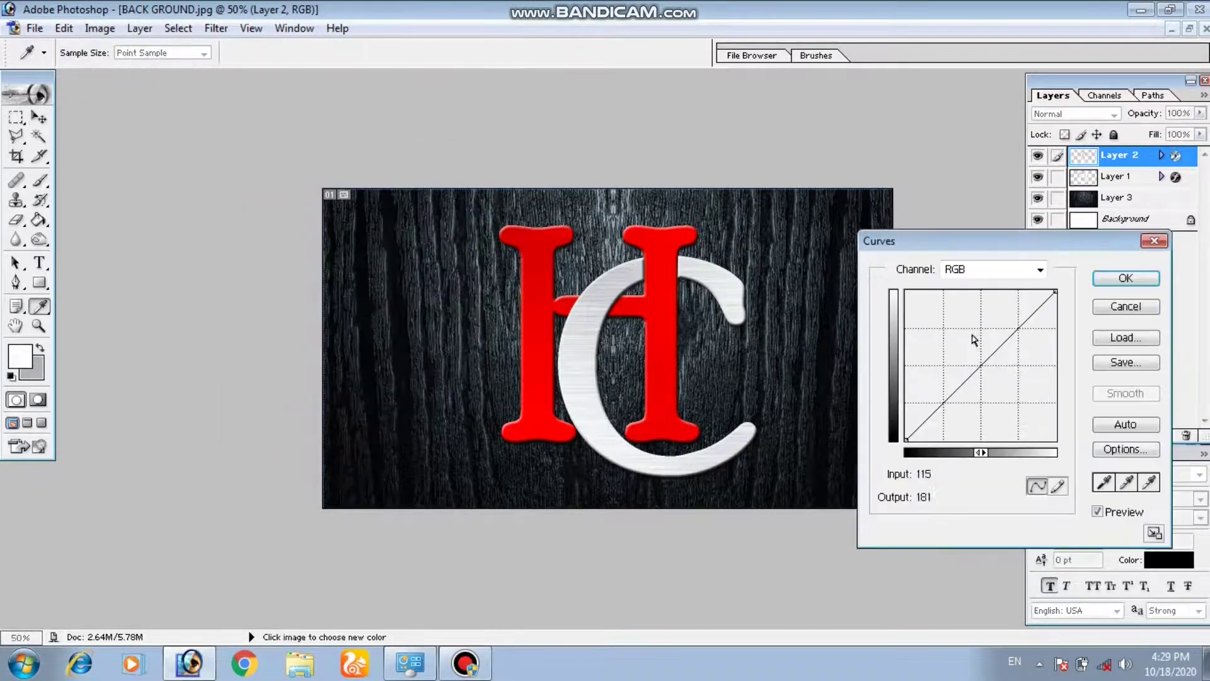
pyautogui.click(978, 363)
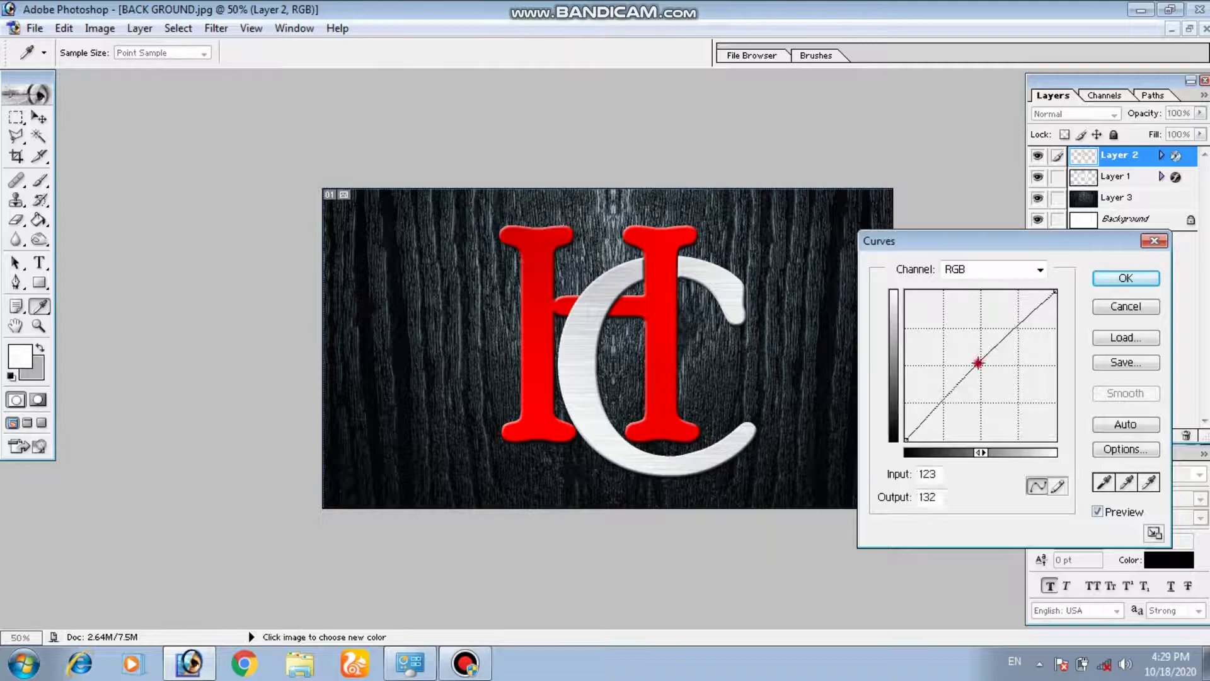
pyautogui.click(1127, 285)
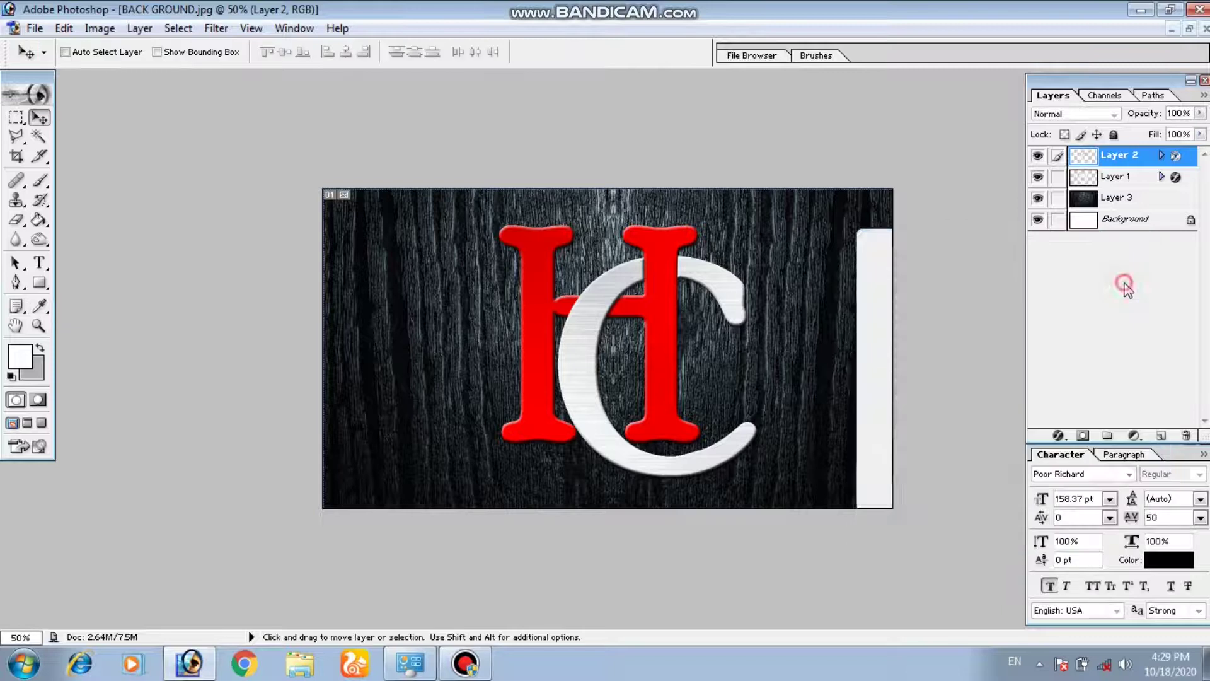
# On Layer 3, make a full-height rectangular selection with a 50 px feather over the central wood area behind the letters
pyautogui.click(1132, 200)
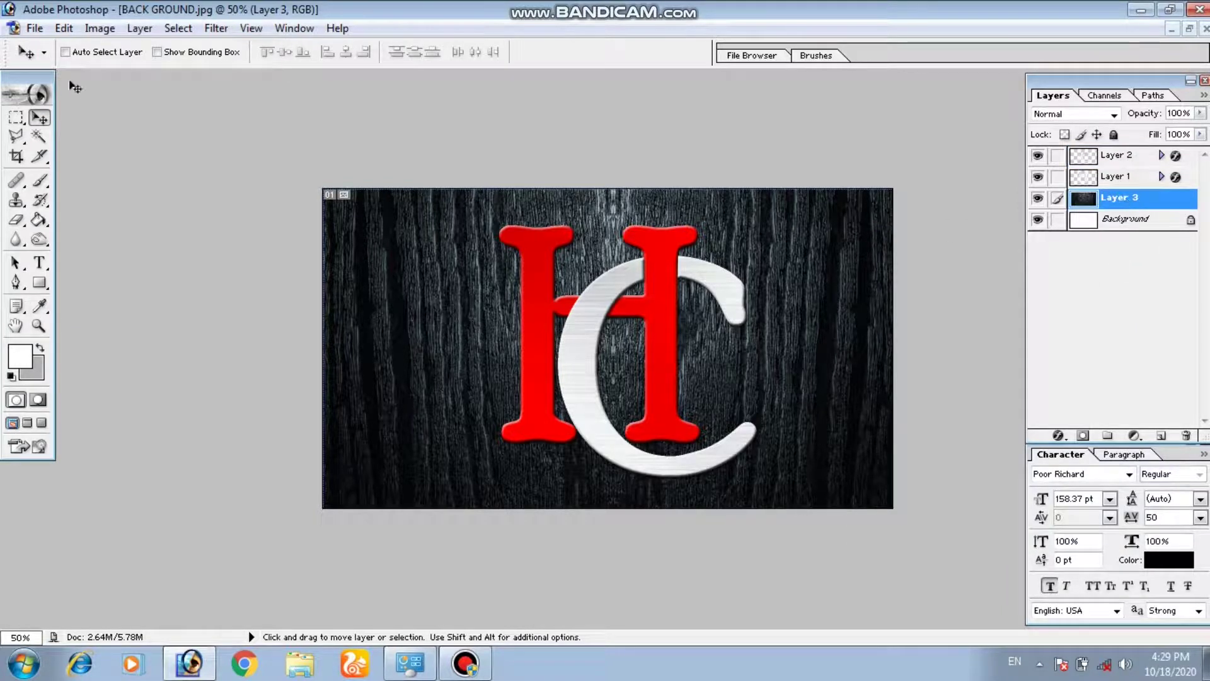
pyautogui.click(16, 118)
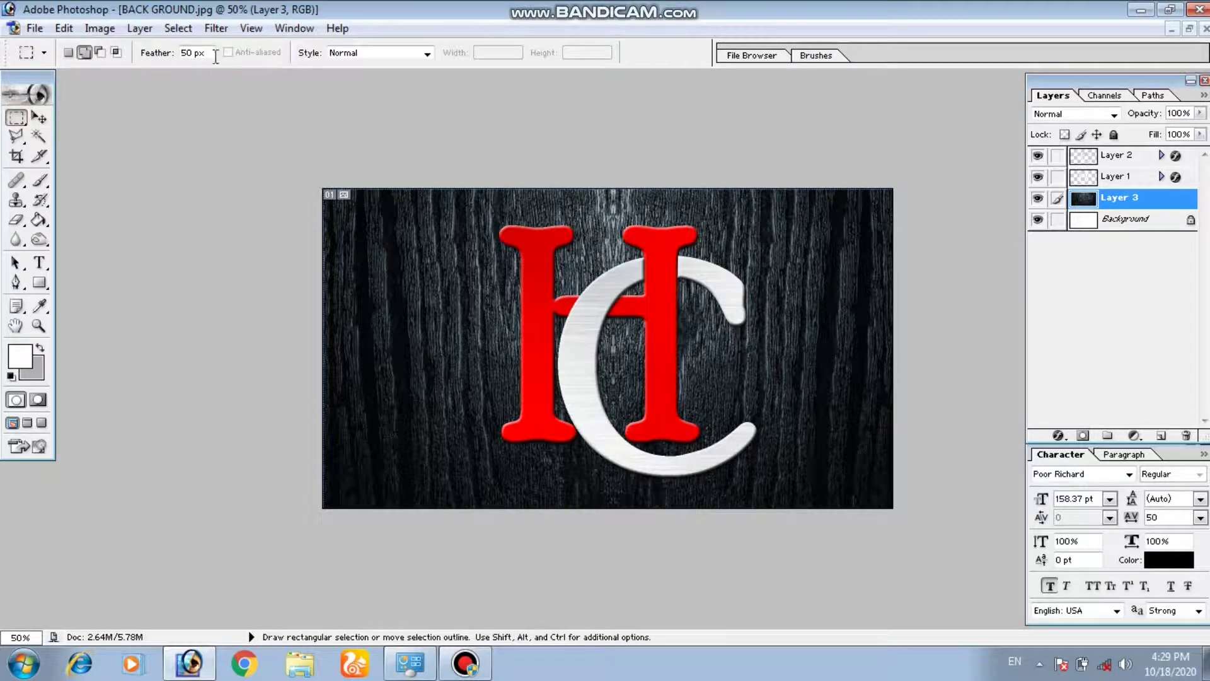
pyautogui.moveTo(192, 54); pyautogui.dragTo(174, 61)
pyautogui.click(186, 54)
pyautogui.moveTo(498, 188); pyautogui.dragTo(716, 512)
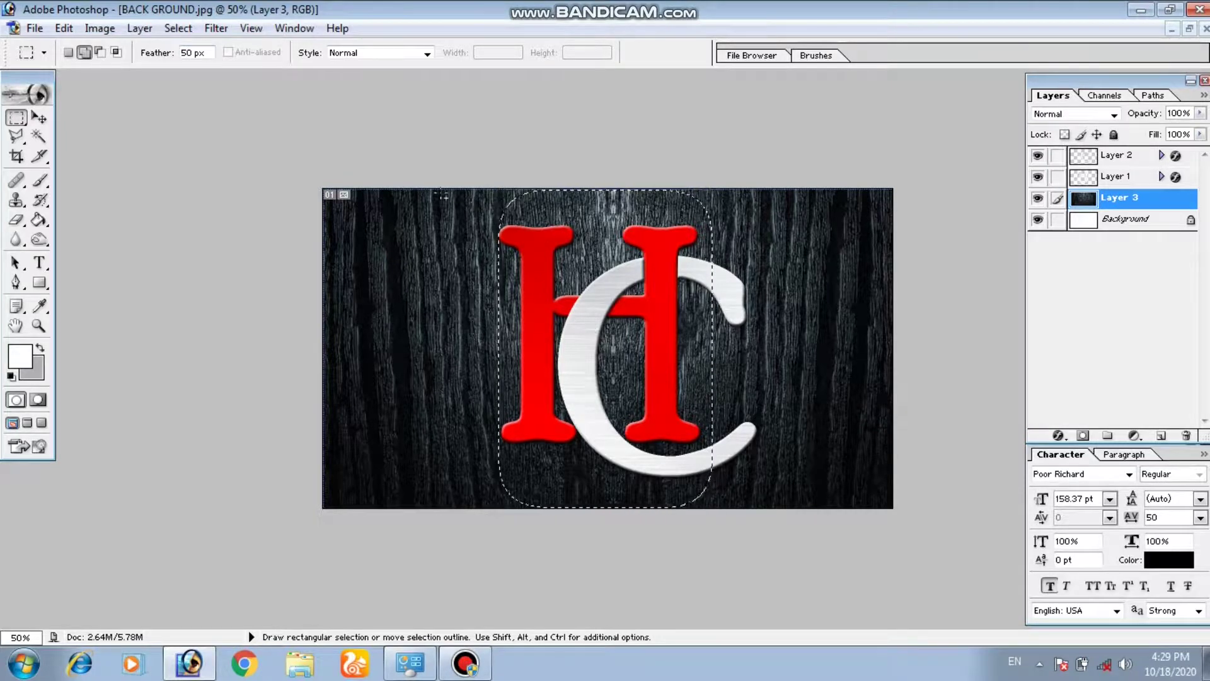
# Brighten the selected central wood area with Curves, raising the RGB midpoint to about input 119, output 152
pyautogui.click(100, 29)
pyautogui.moveTo(132, 75)
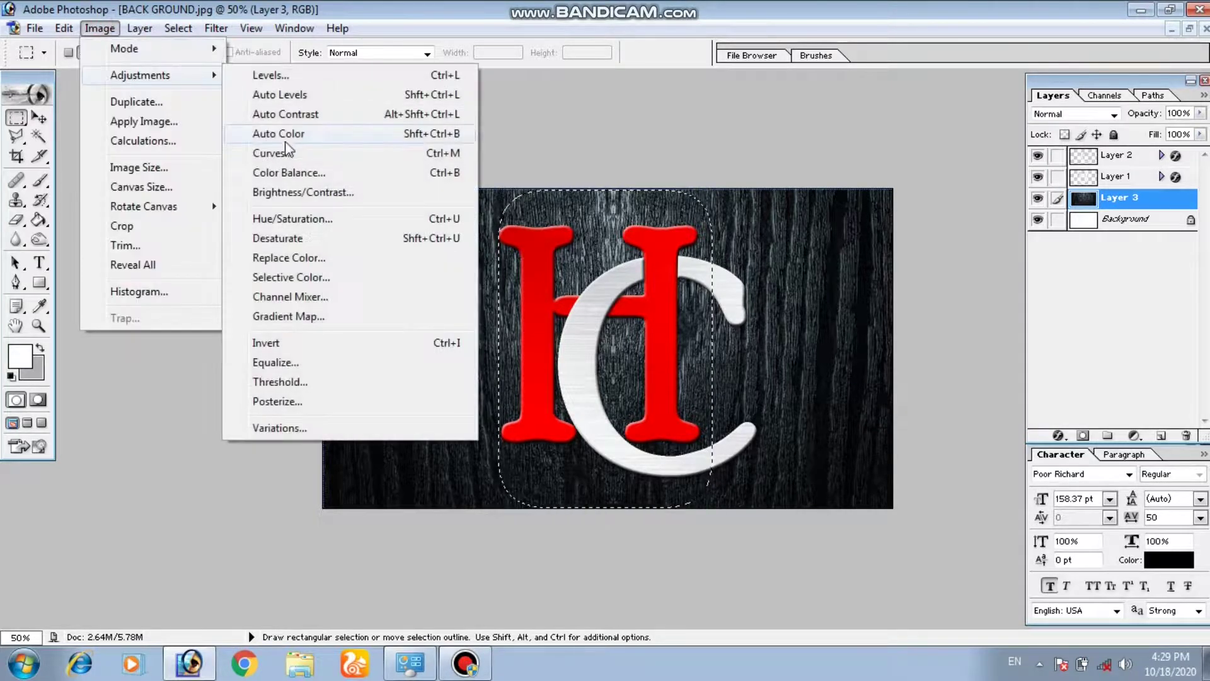
pyautogui.click(280, 153)
pyautogui.moveTo(986, 362); pyautogui.dragTo(974, 351)
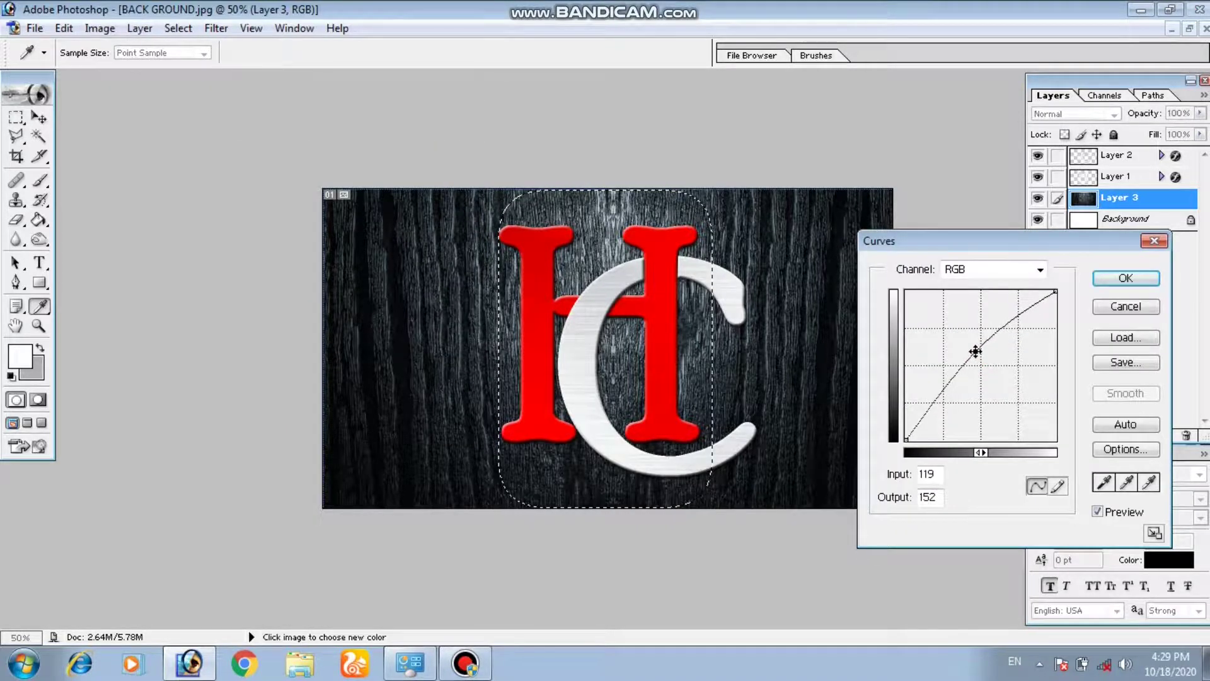
pyautogui.click(1125, 278)
pyautogui.press('m')
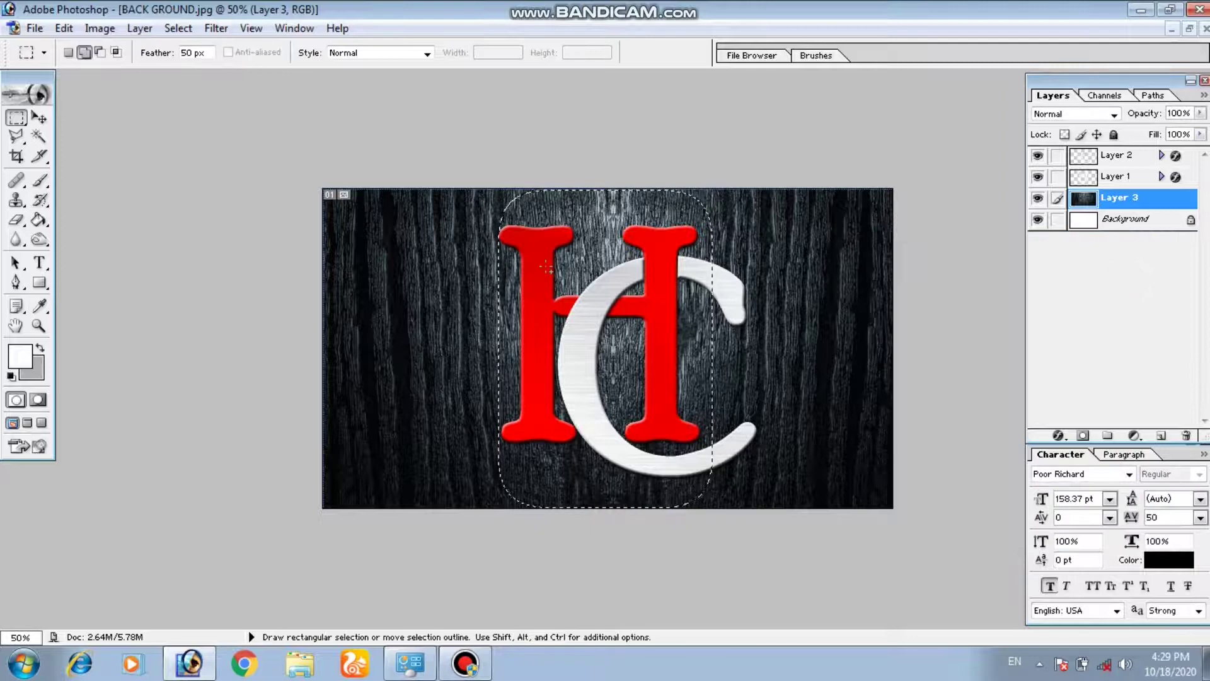
# Invert the selection, darken the outer wood areas on Layer 3 slightly with Curves, and deselect
pyautogui.hotkey('ctrl', 'shift', 'i')
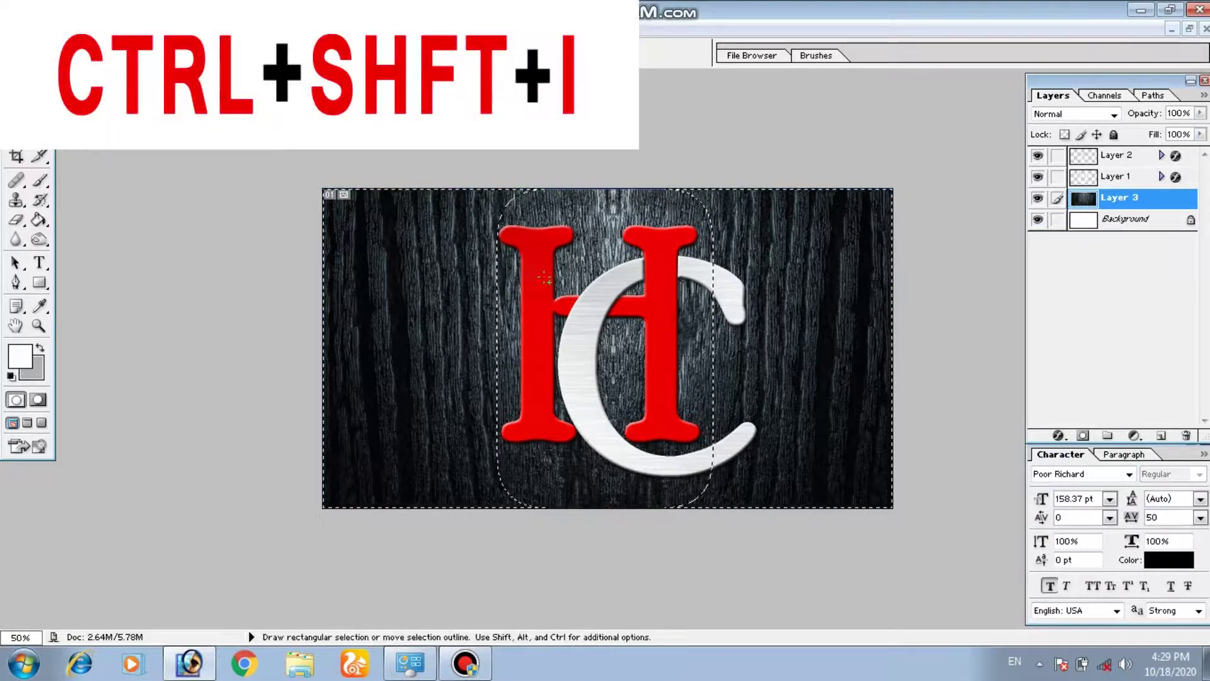
pyautogui.click(95, 28)
pyautogui.moveTo(137, 75)
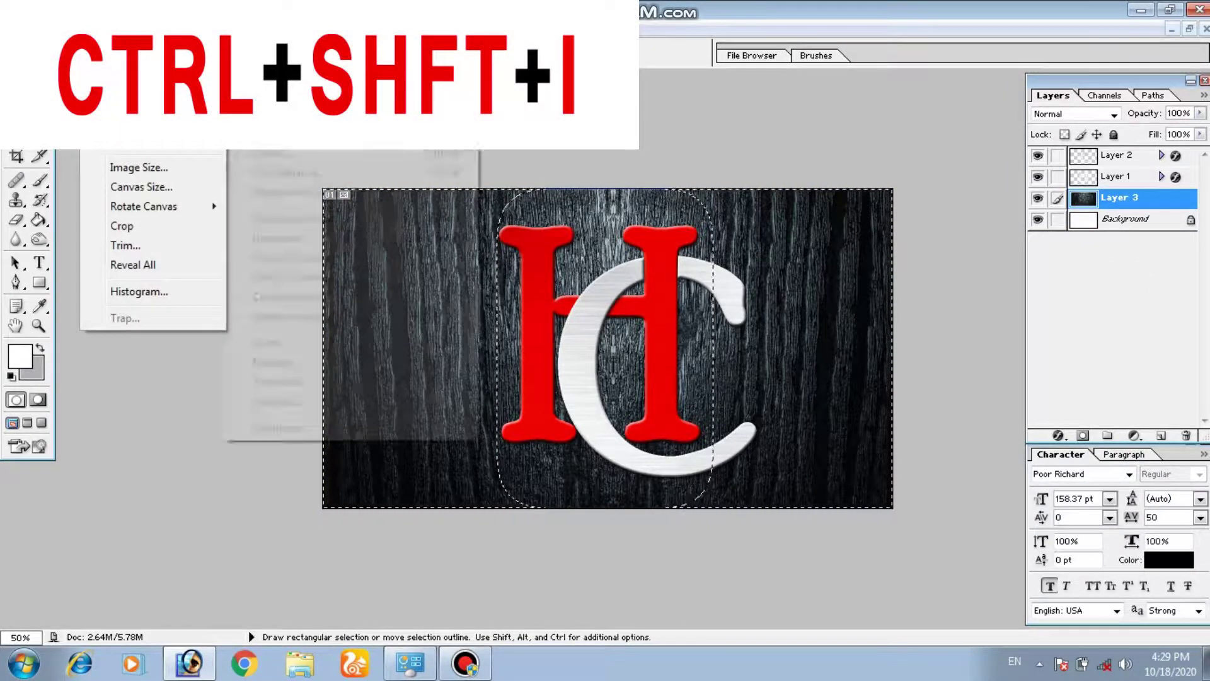
pyautogui.click(277, 227)
pyautogui.moveTo(985, 365); pyautogui.dragTo(991, 371)
pyautogui.click(1125, 278)
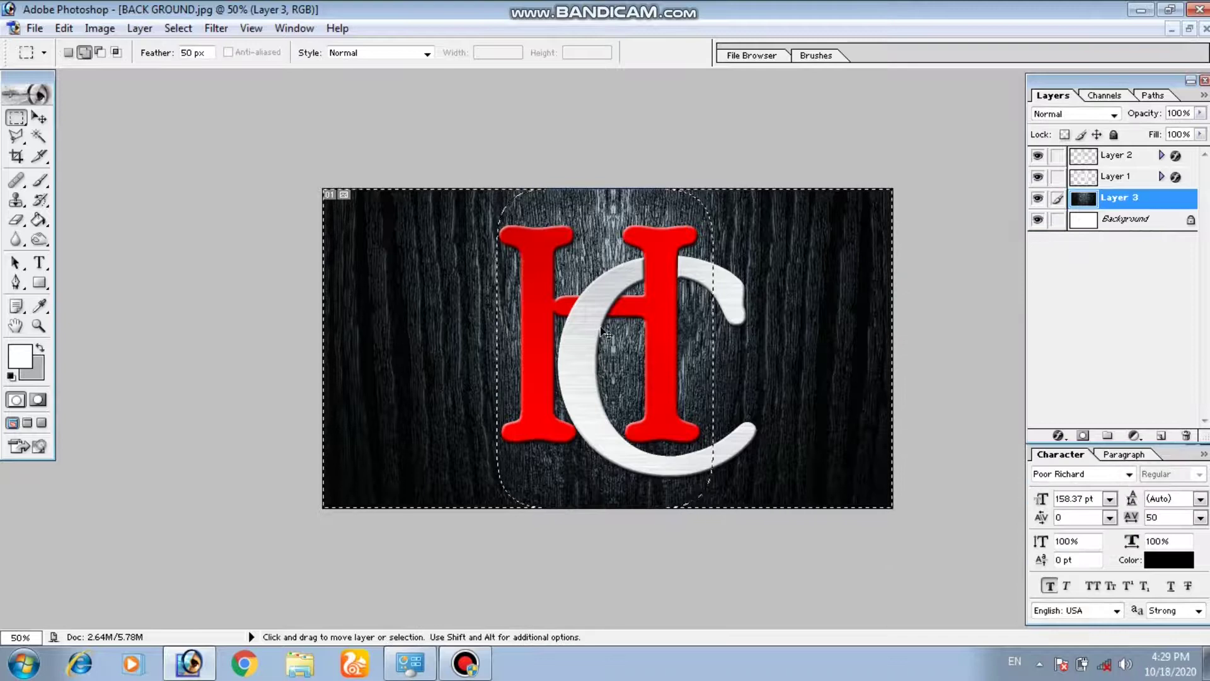
pyautogui.hotkey('ctrl', 'd')
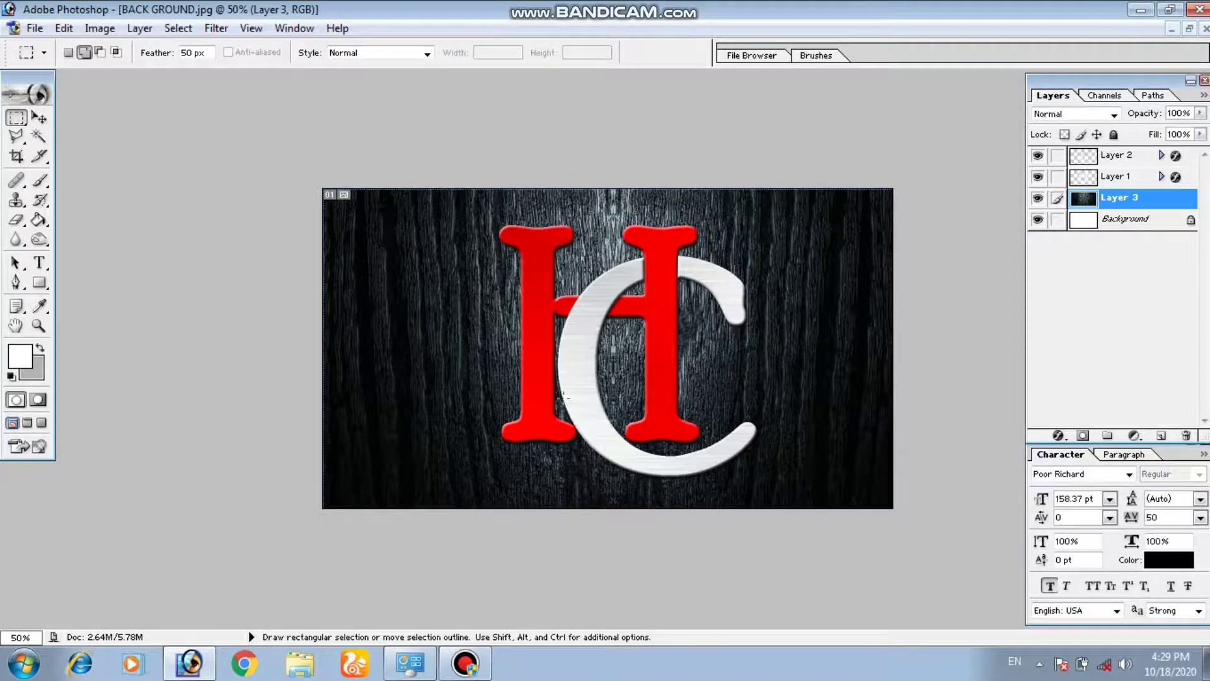
pyautogui.click(39, 118)
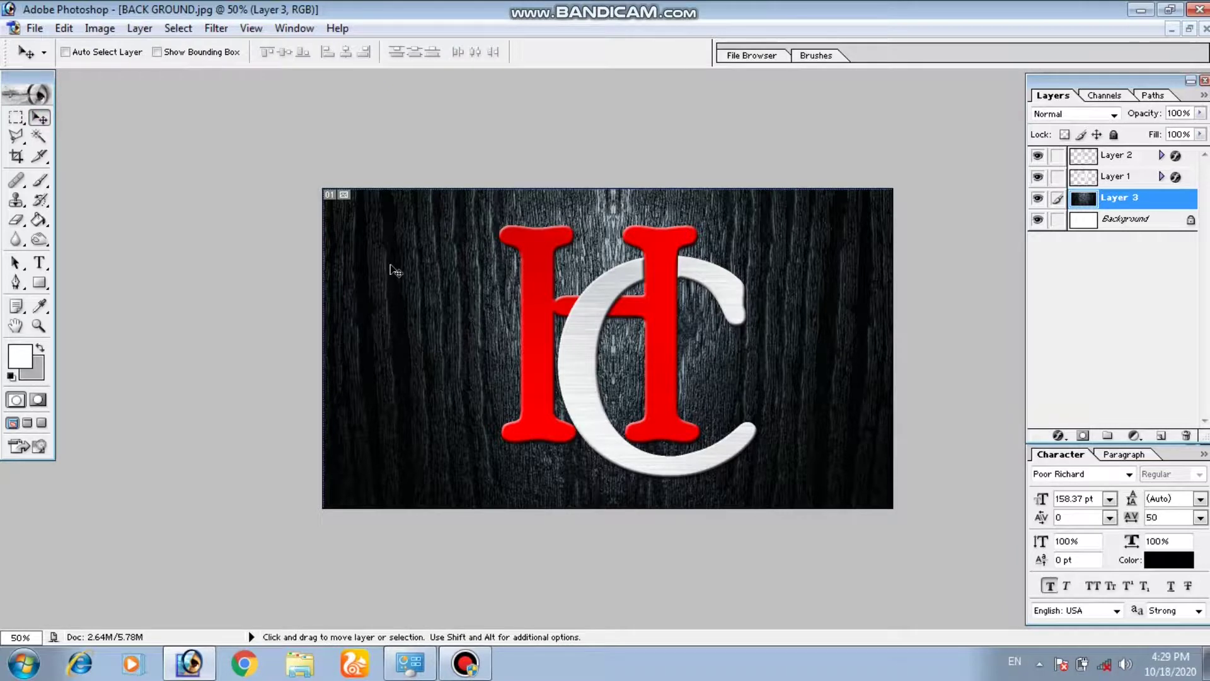
# Toggle the visibility of Layer 1 and Layer 2 to identify their letters, and select Layer 2
pyautogui.hotkey('ctrl', '+')
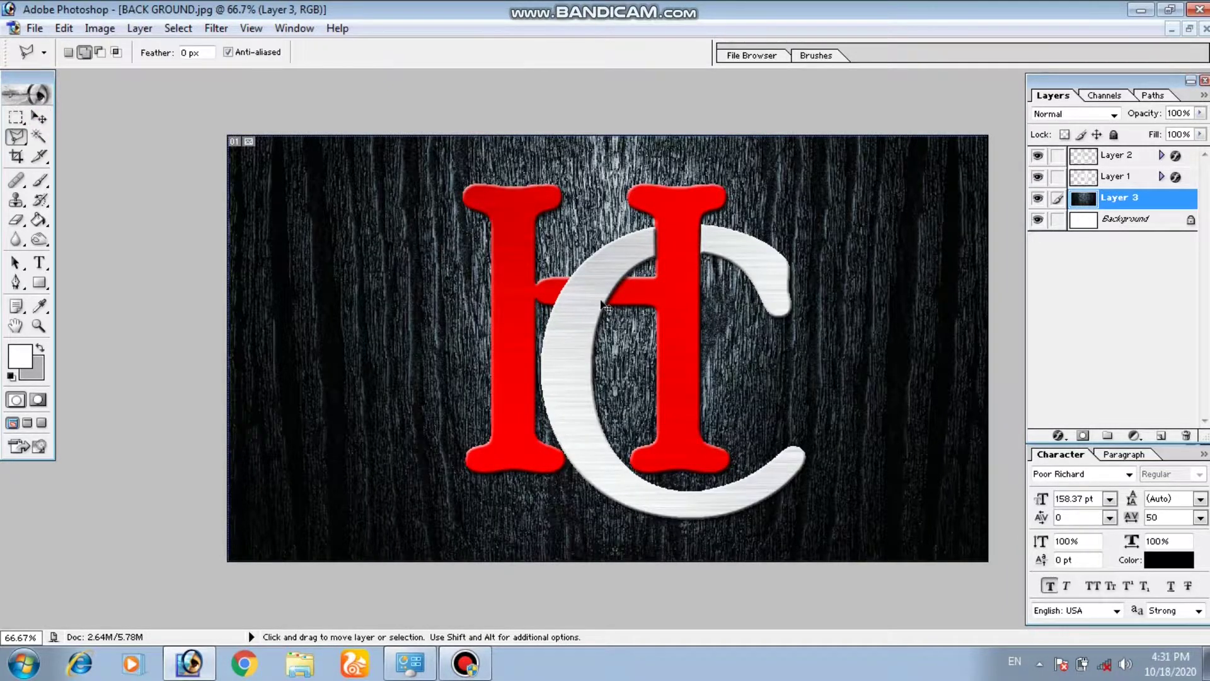
pyautogui.hotkey('ctrl', '+')
pyautogui.hotkey('ctrl', '+')
pyautogui.hotkey('ctrl', '+')
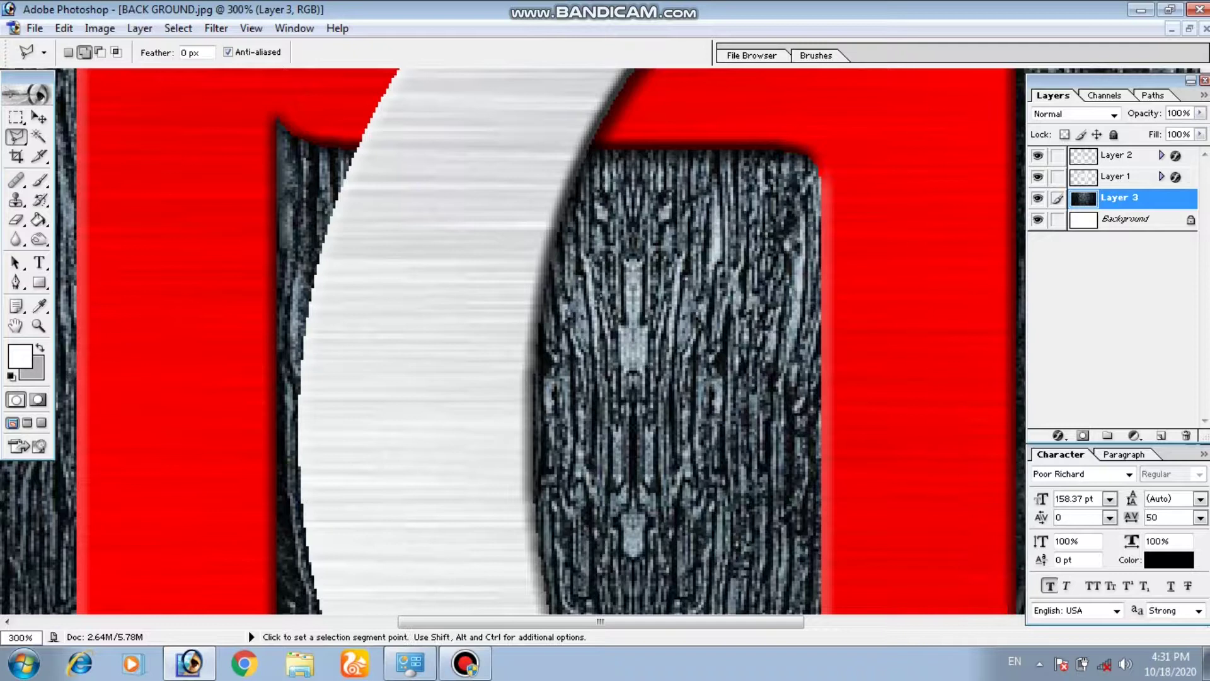
pyautogui.moveTo(699, 268)
pyautogui.mouseDown()
pyautogui.moveTo(532, 399)
pyautogui.moveTo(535, 479)
pyautogui.mouseUp()
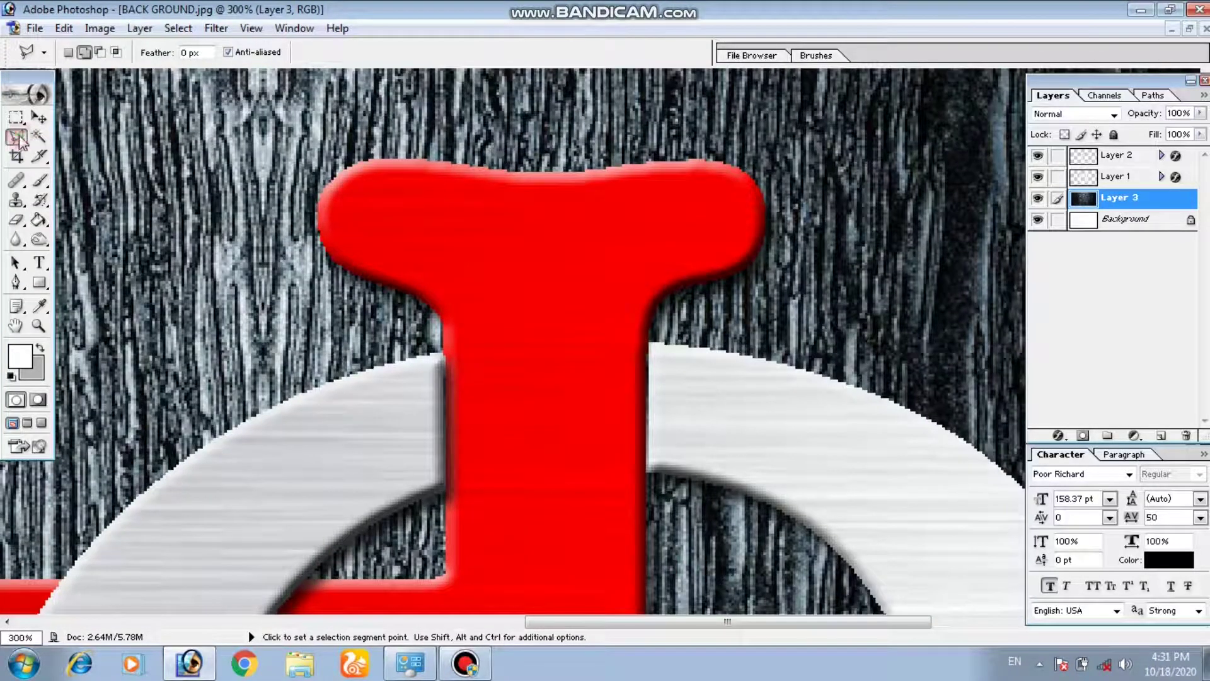
pyautogui.hotkey('ctrl', '+')
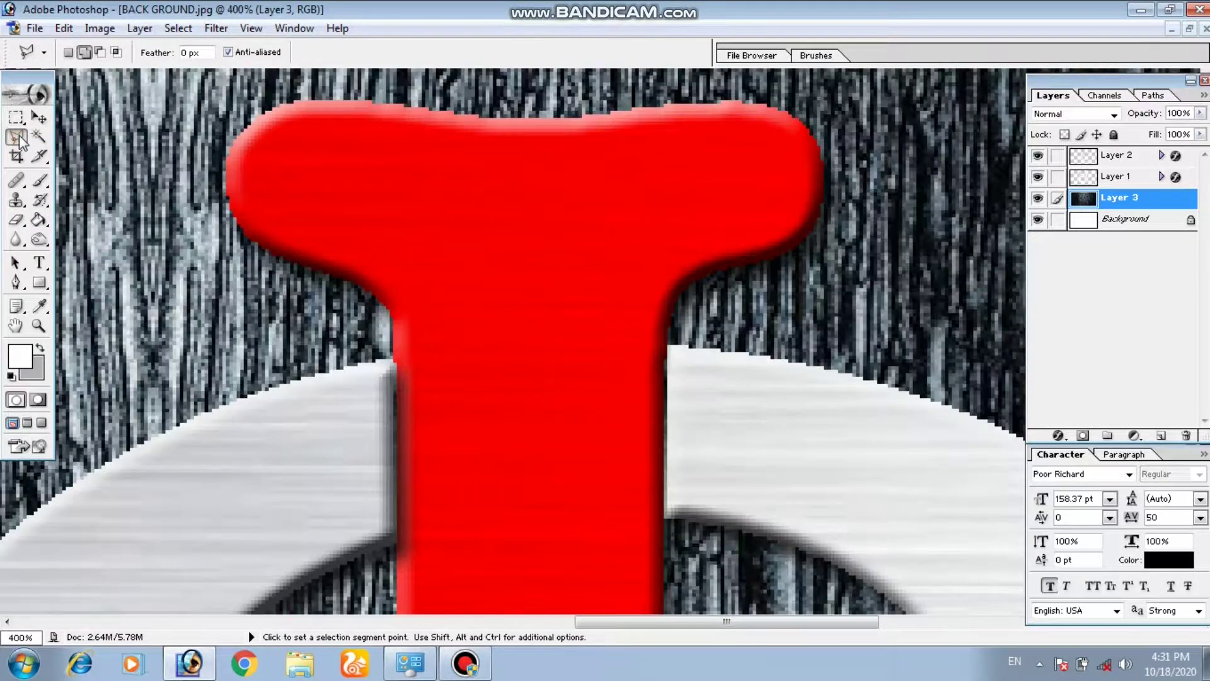
pyautogui.click(1037, 179)
pyautogui.click(1038, 178)
pyautogui.click(1038, 155)
pyautogui.click(1038, 155)
pyautogui.click(1116, 155)
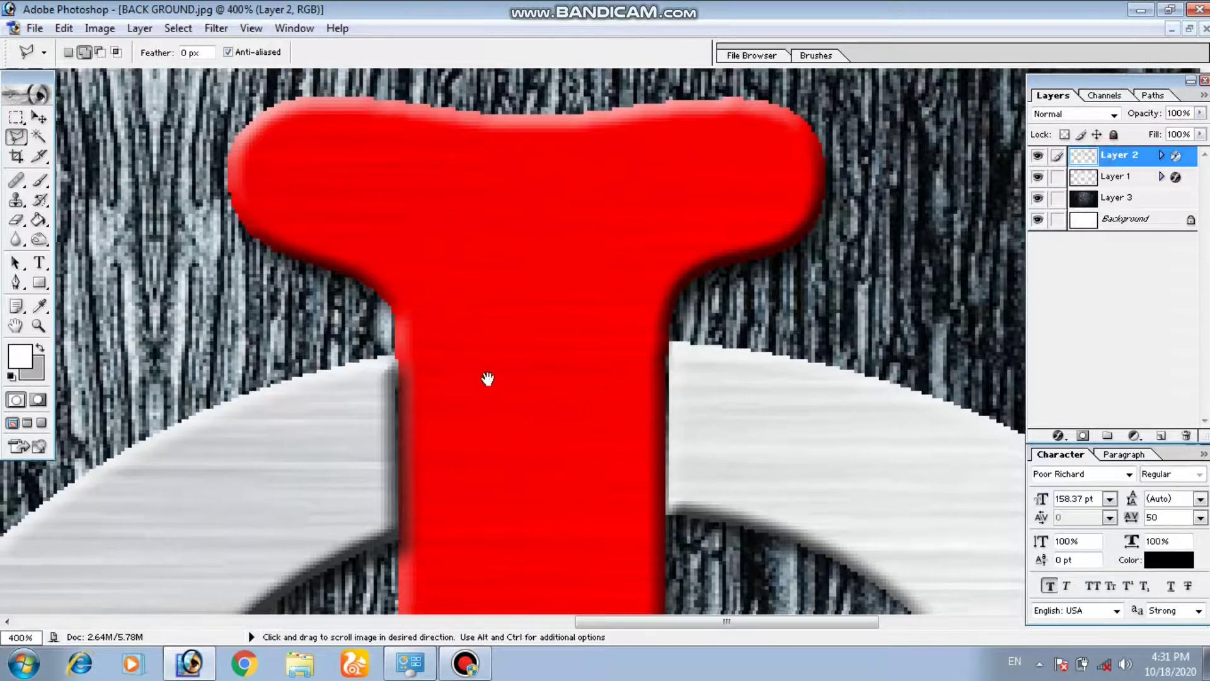
# Outline the C's cut edge along the left side of the H's right stem with the Polygonal Lasso, delete that strip, and deselect
pyautogui.moveTo(486, 378); pyautogui.dragTo(524, 283)
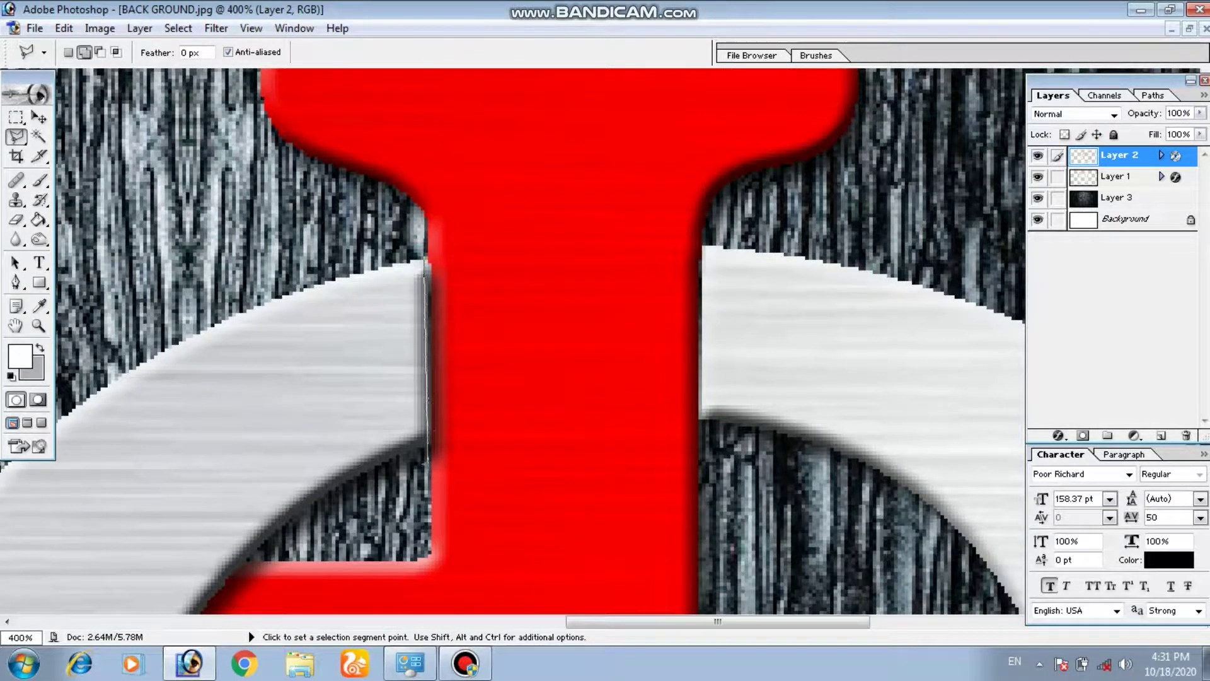
pyautogui.click(452, 232)
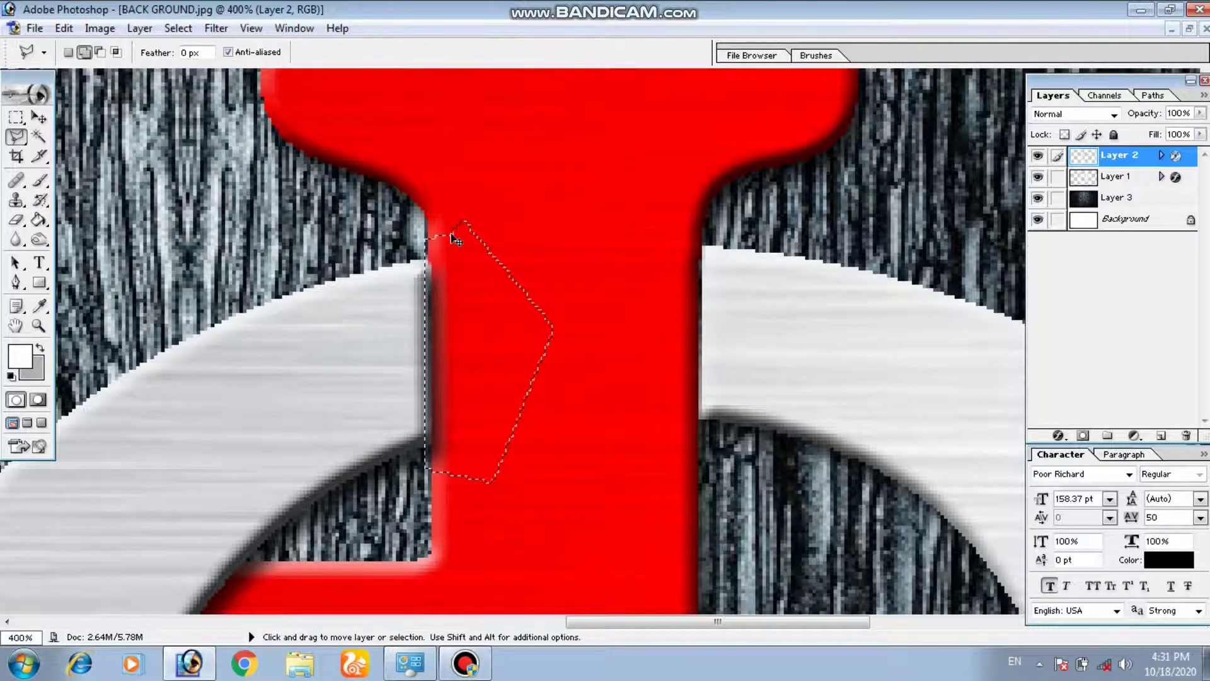
pyautogui.hotkey('ctrl', 'd')
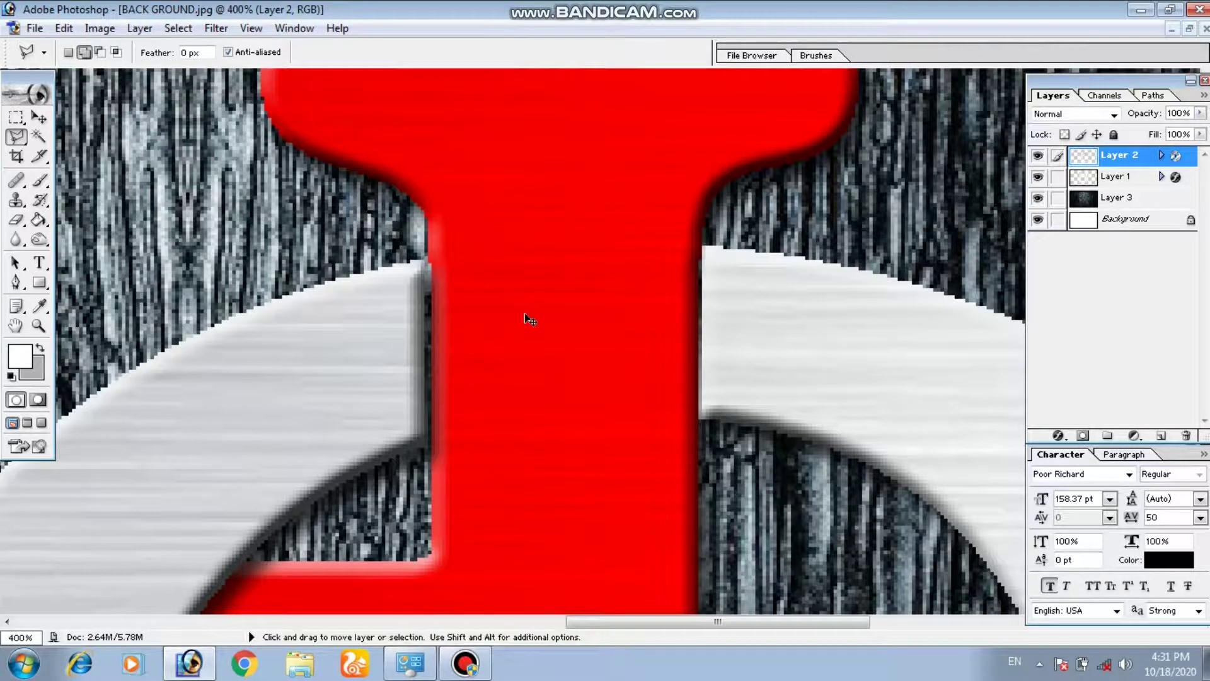
# Trim a further thin strip off the C where it meets the left side of the H's right stem, and deselect
pyautogui.hotkey('ctrl', '-')
pyautogui.hotkey('ctrl', '-')
pyautogui.hotkey('ctrl', '-')
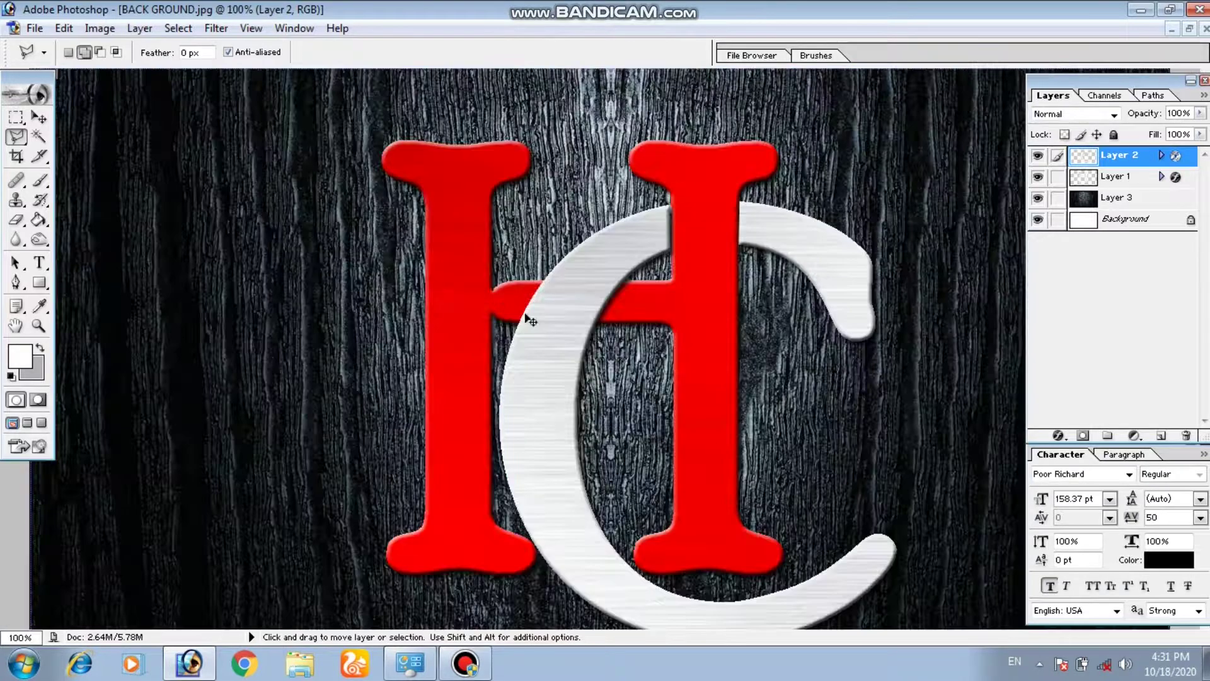
pyautogui.hotkey('ctrl', '-')
pyautogui.hotkey('ctrl', '+')
pyautogui.hotkey('ctrl', '+')
pyautogui.hotkey('ctrl', '+')
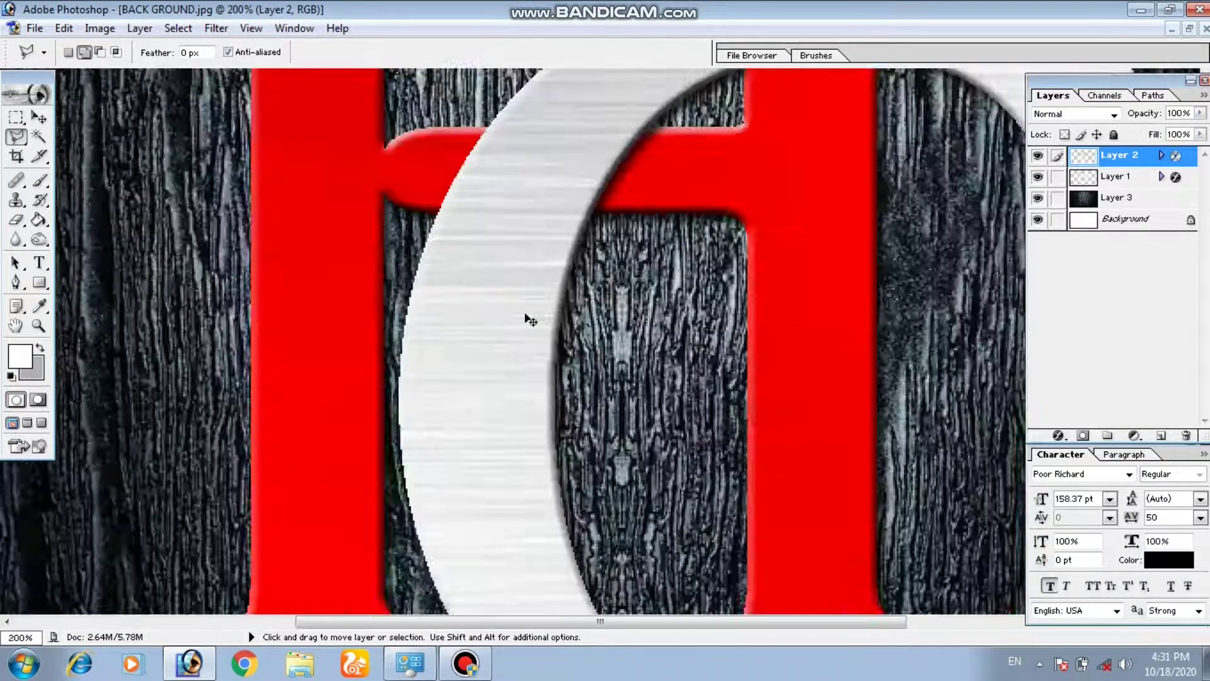
pyautogui.moveTo(525, 313); pyautogui.dragTo(476, 435)
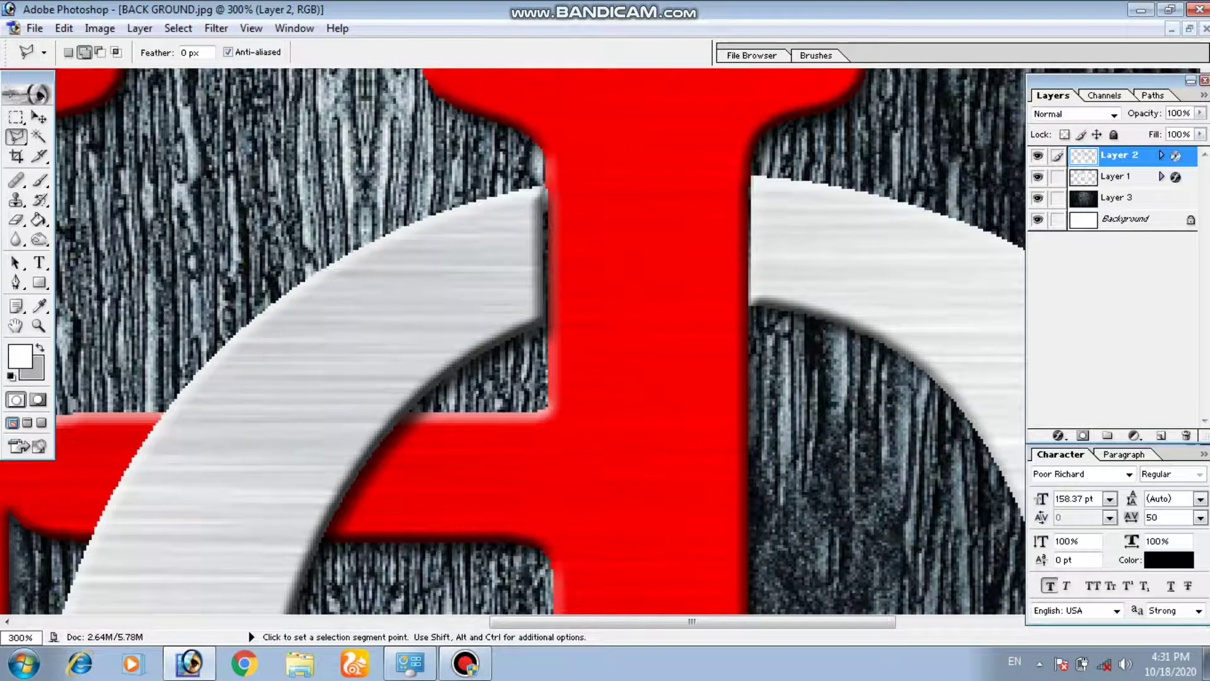
pyautogui.click(536, 172)
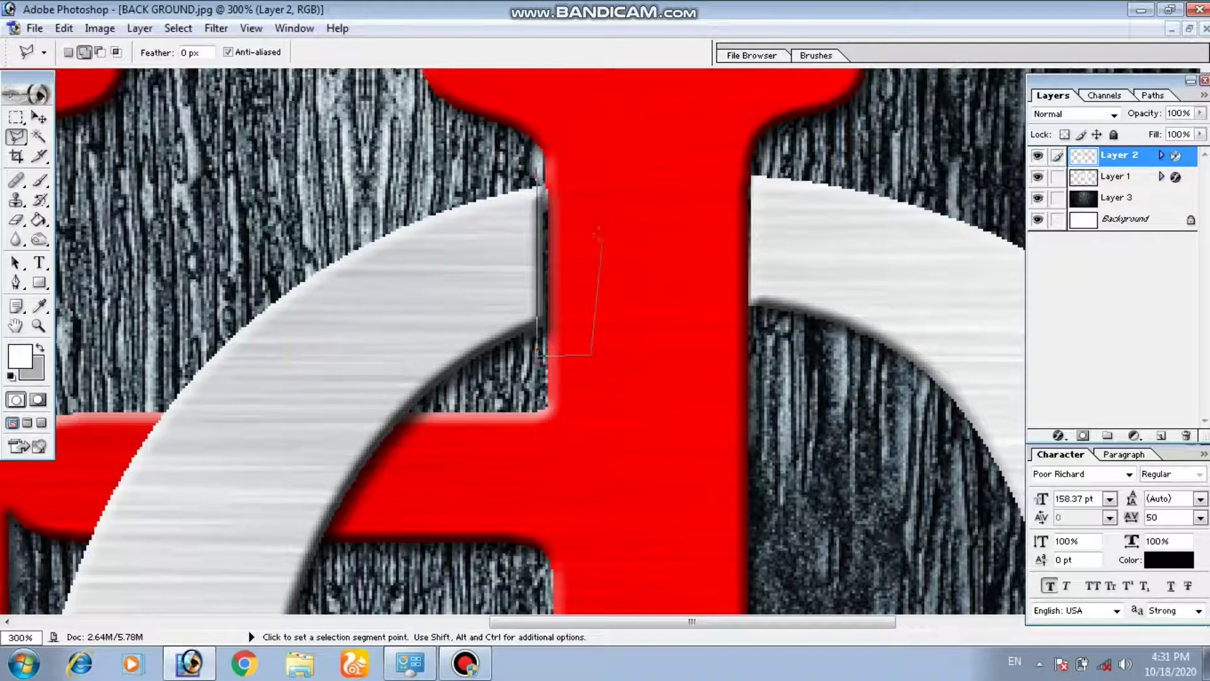
pyautogui.click(561, 164)
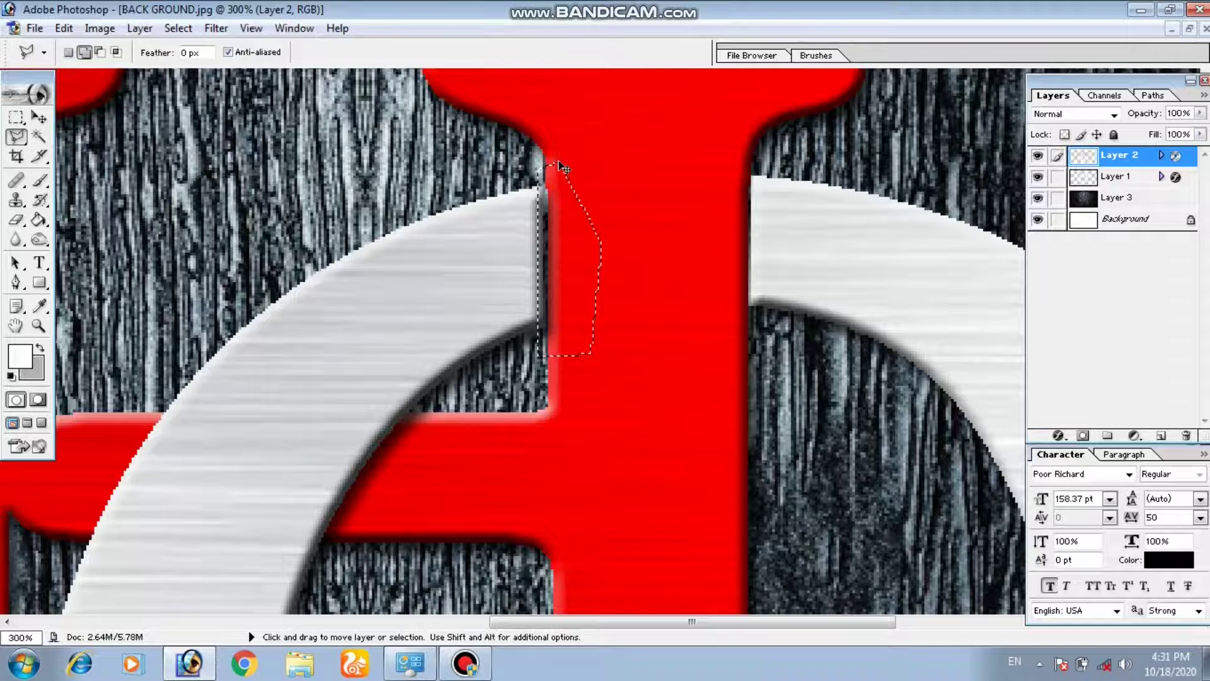
pyautogui.hotkey('ctrl', 'd')
# Trim a thin strip off the C where it meets the right side of the H's right stem, deselect, and check the whole logo
pyautogui.press('space')
pyautogui.moveTo(643, 265); pyautogui.dragTo(492, 291)
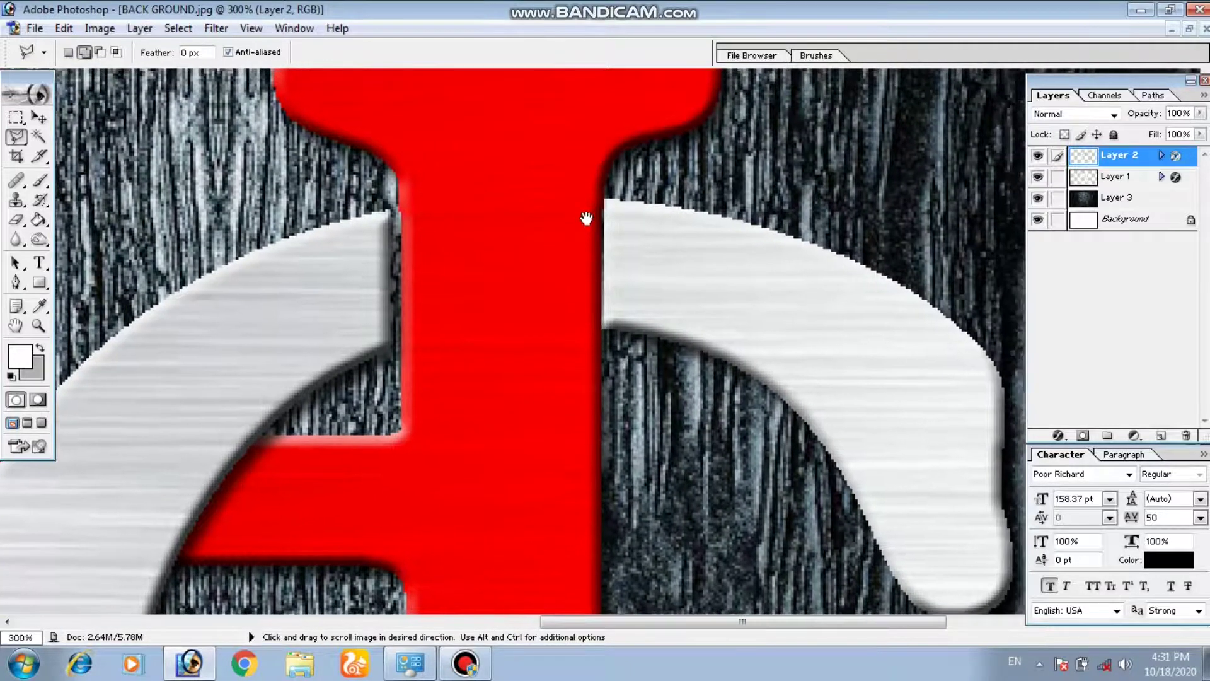
pyautogui.click(605, 172)
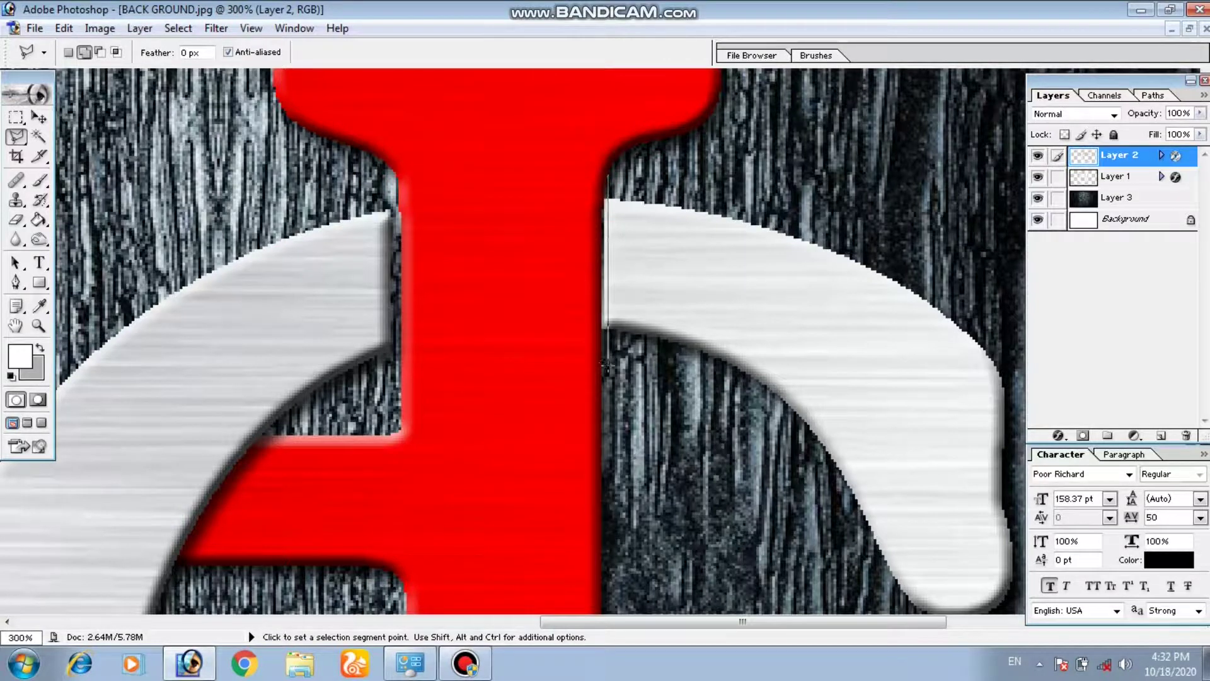
pyautogui.click(580, 170)
pyautogui.hotkey('ctrl', 'd')
pyautogui.hotkey('ctrl', '-')
pyautogui.hotkey('ctrl', '-')
pyautogui.hotkey('ctrl', '-')
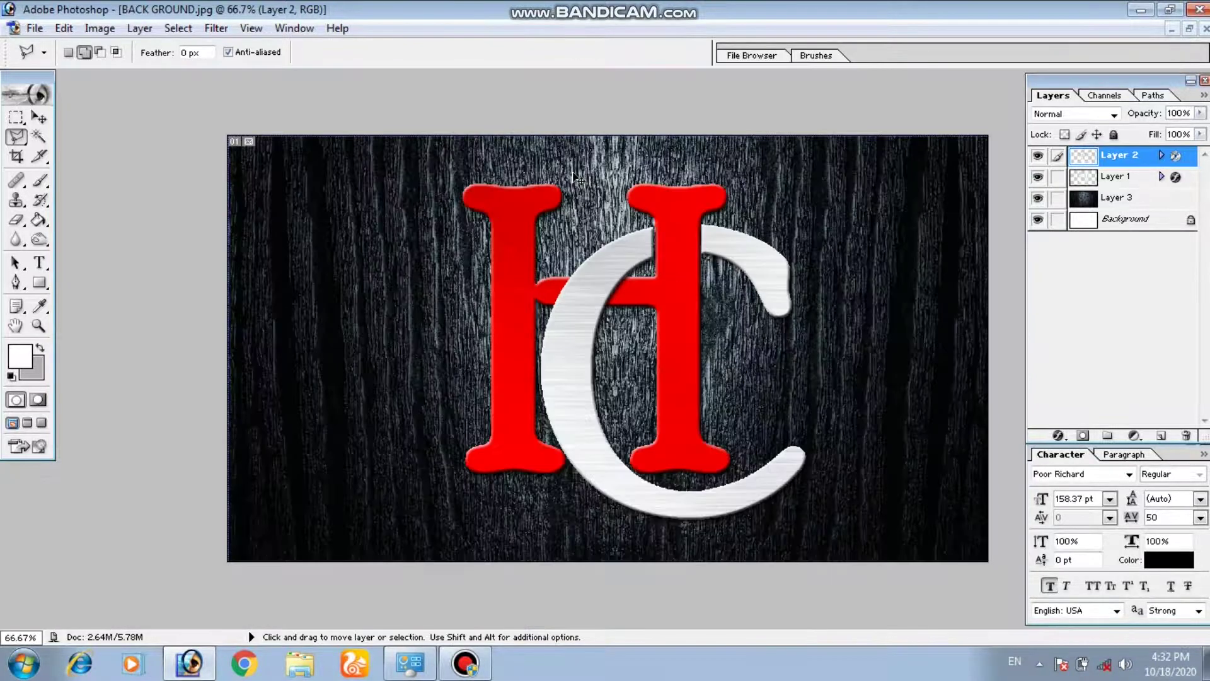
pyautogui.hotkey('ctrl', '+')
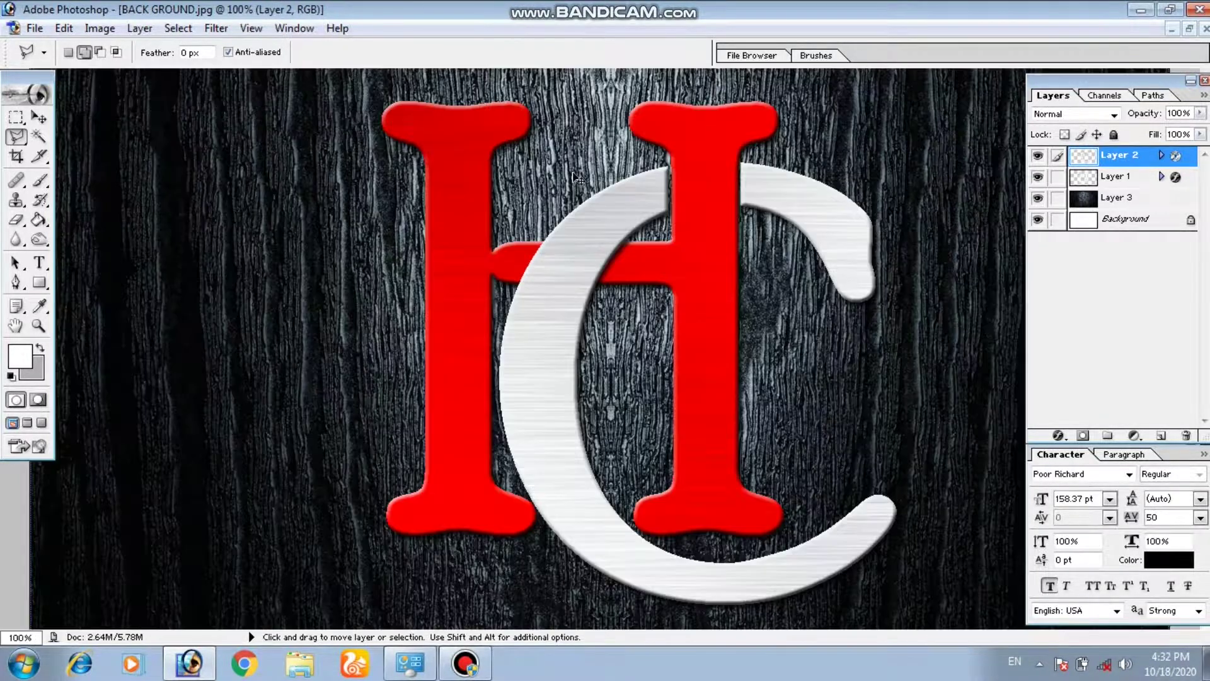
pyautogui.hotkey('ctrl', '-')
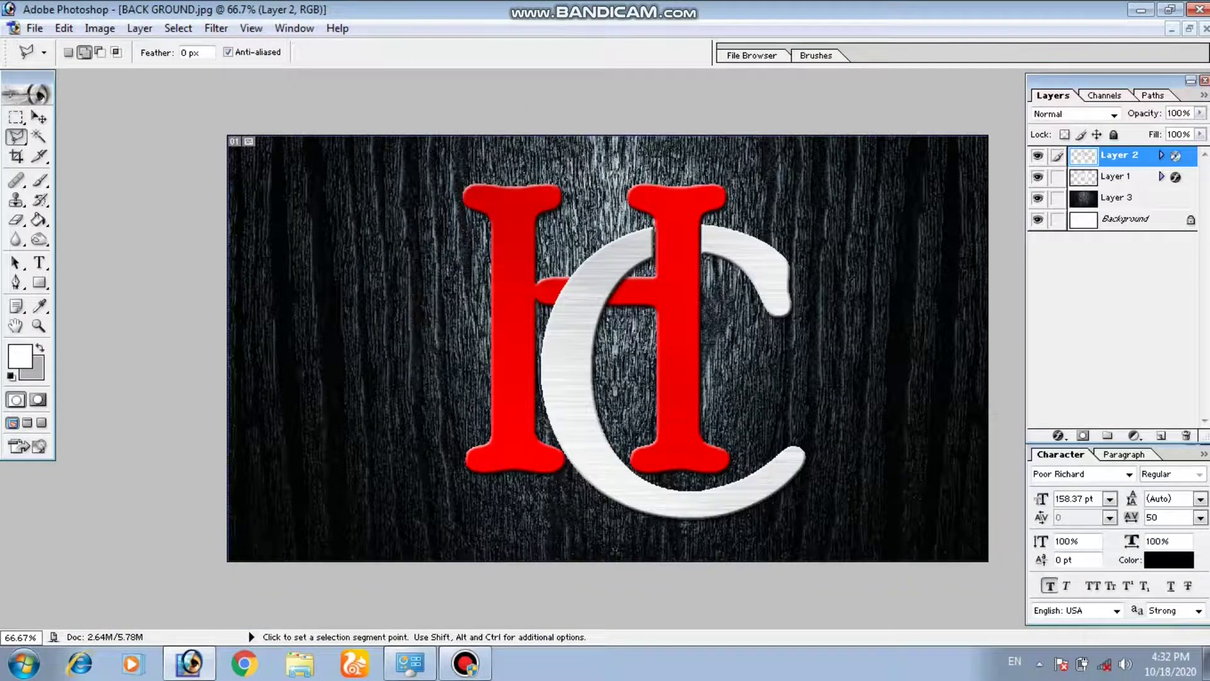
pyautogui.click(41, 118)
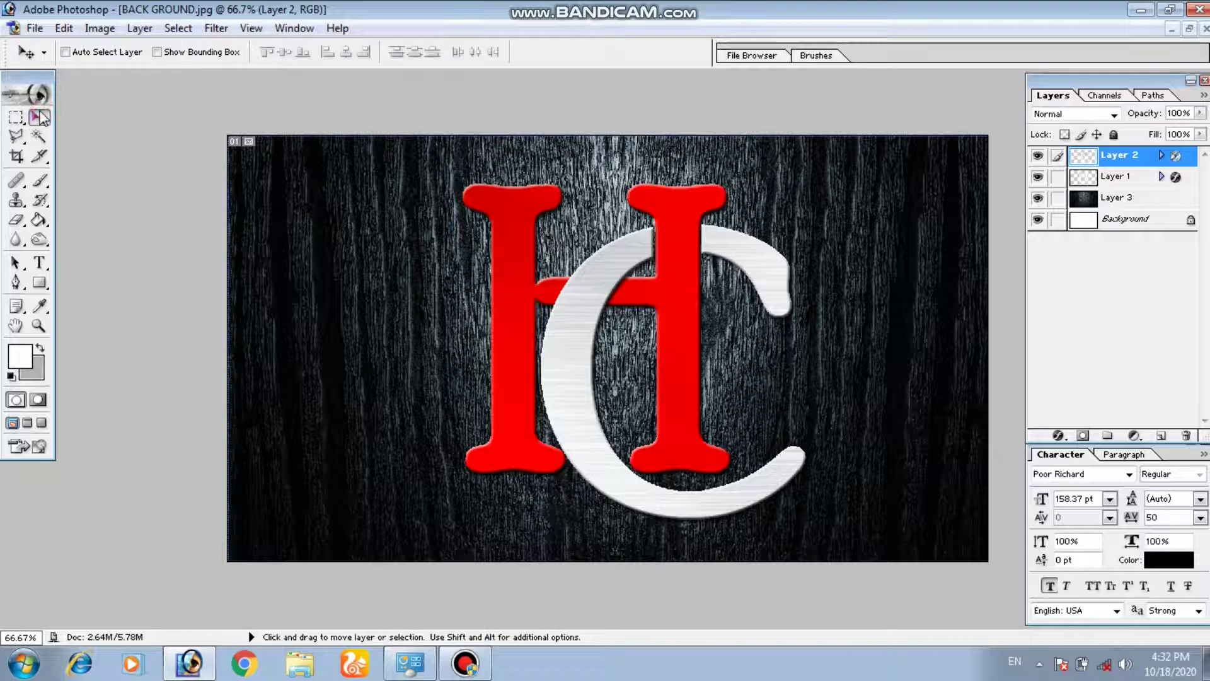